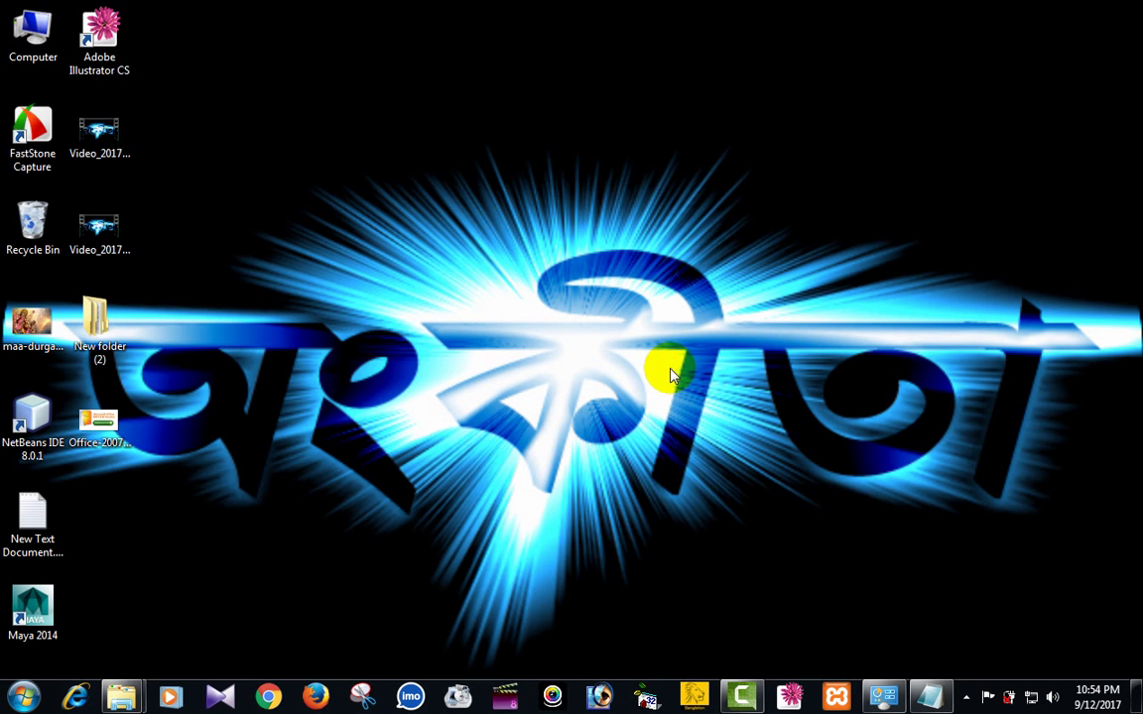
# Click an empty spot on the Windows 7 desktop to bring up its shortcut menu.
pyautogui.click(501, 190)
# Refresh the desktop and permanently empty the Recycle Bin.
pyautogui.rightClick(454, 147)
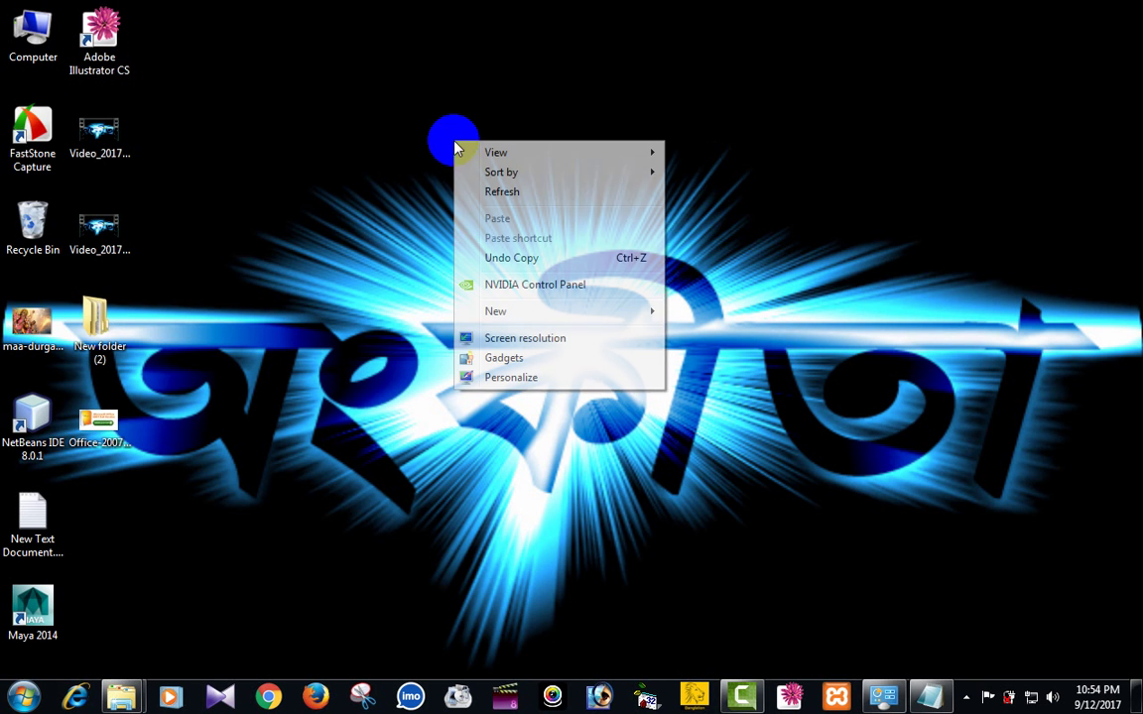
pyautogui.click(484, 188)
pyautogui.rightClick(50, 233)
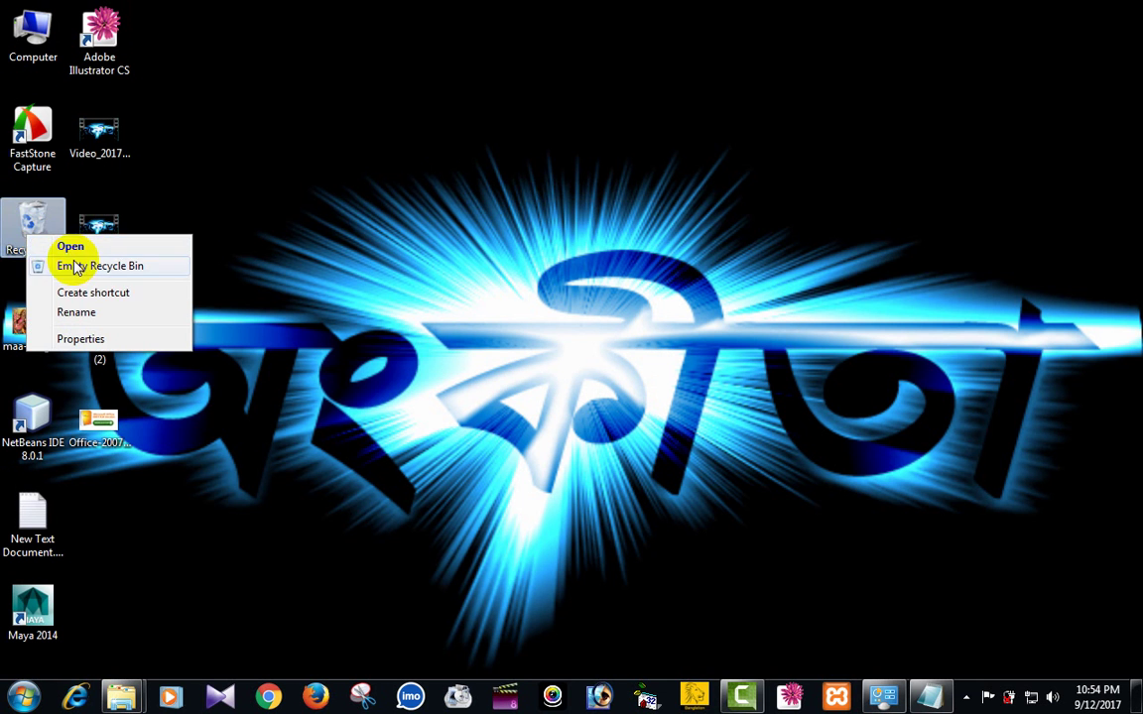
pyautogui.click(76, 262)
pyautogui.click(635, 420)
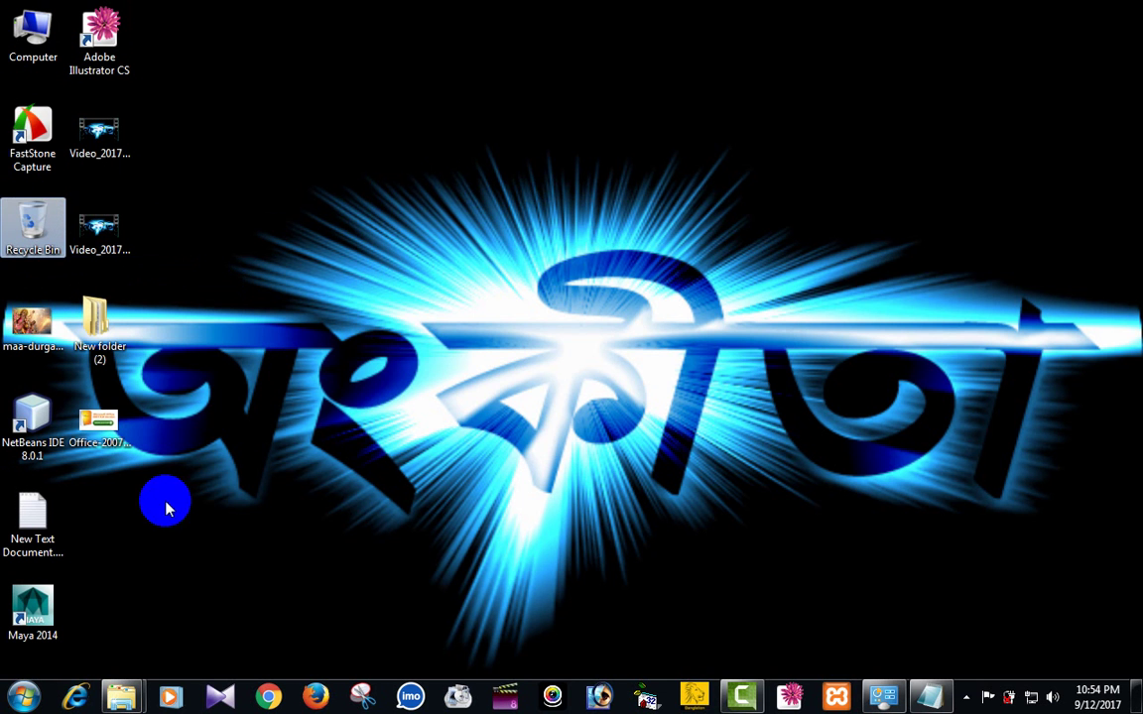
# Expand the Microsoft Office folder under All Programs in the Start menu.
pyautogui.click(22, 700)
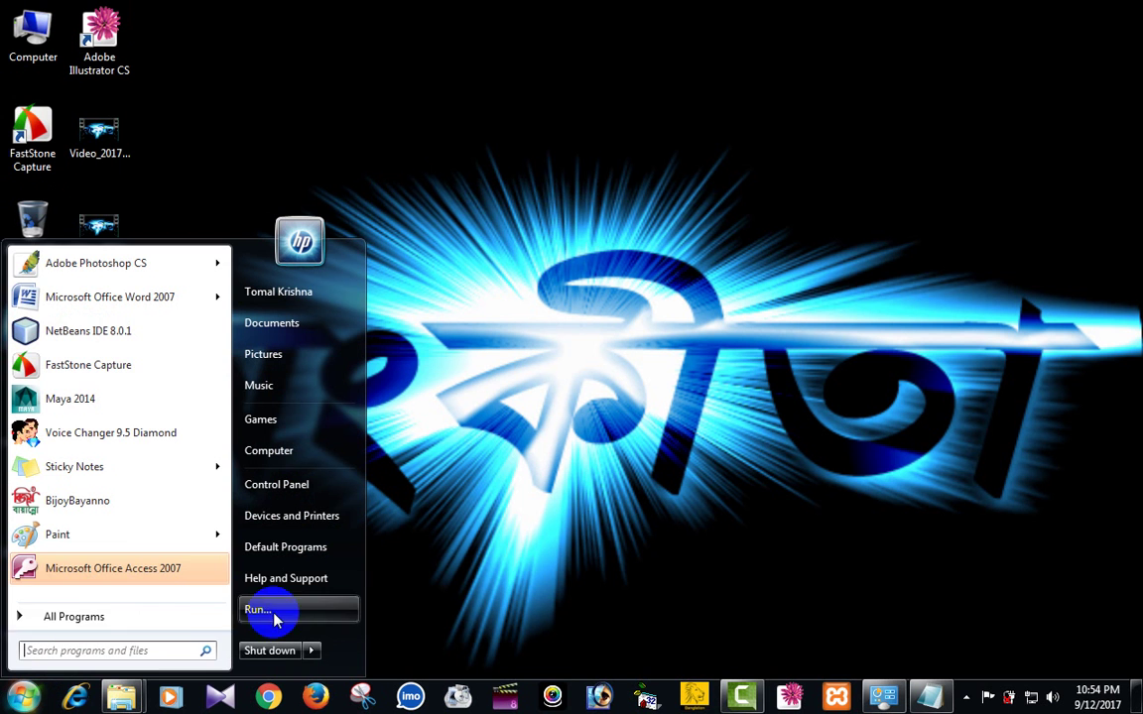
pyautogui.click(121, 619)
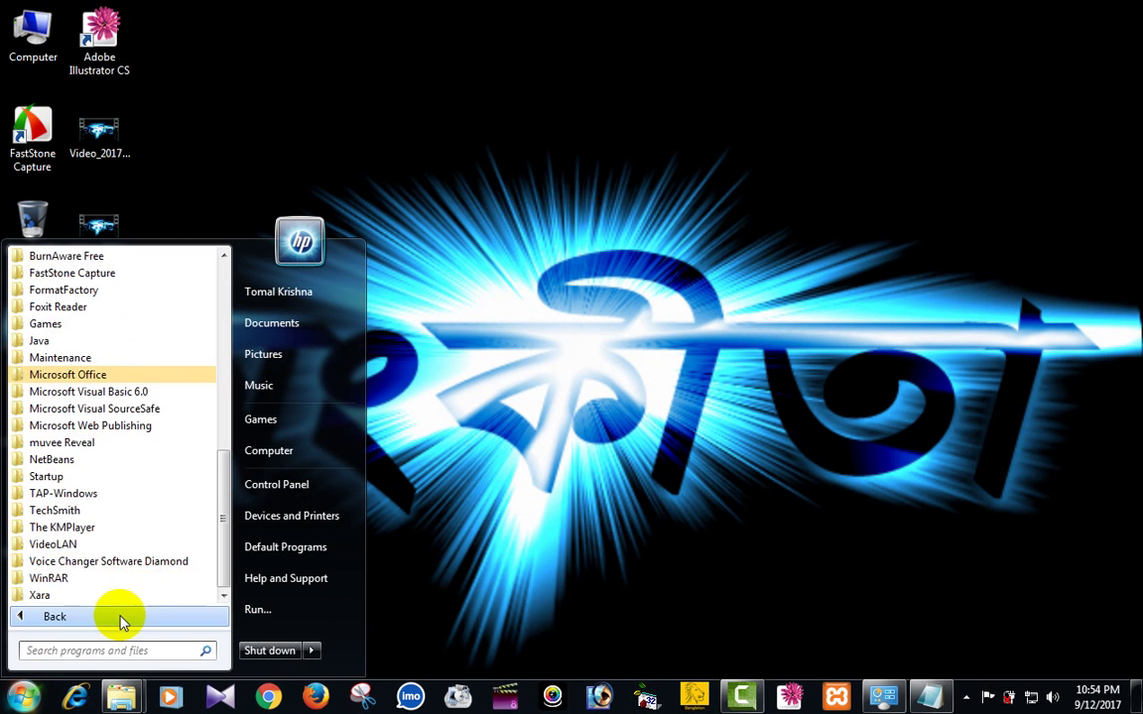
pyautogui.click(121, 619)
pyautogui.click(121, 619)
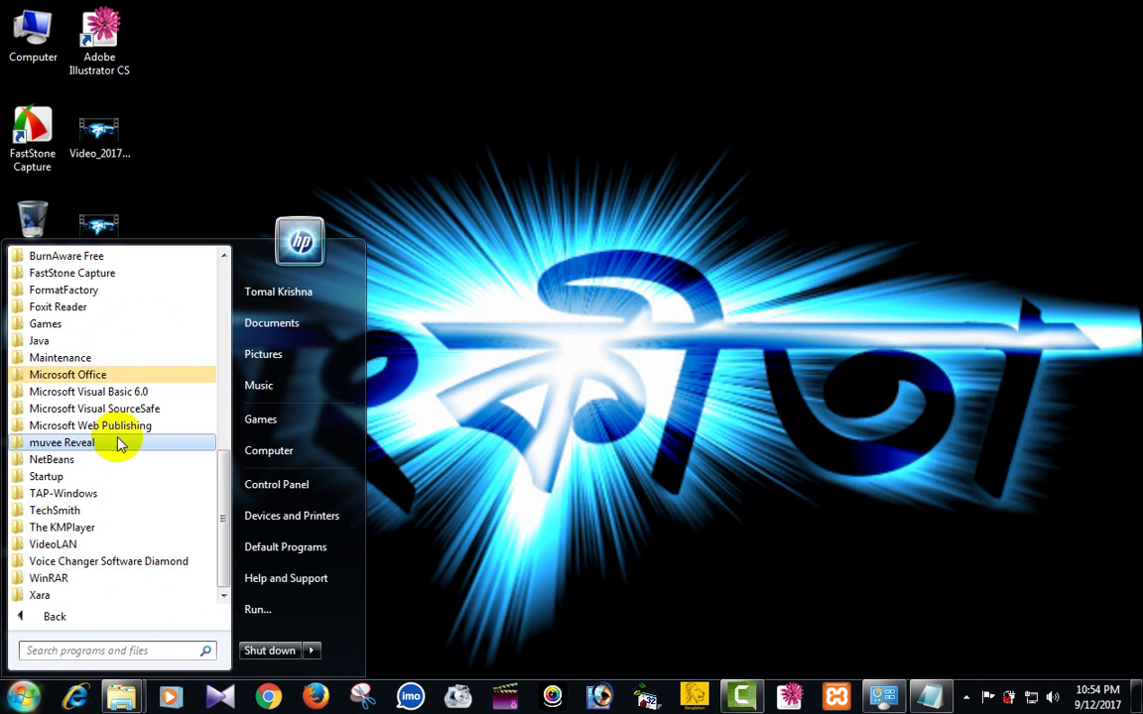
pyautogui.click(100, 375)
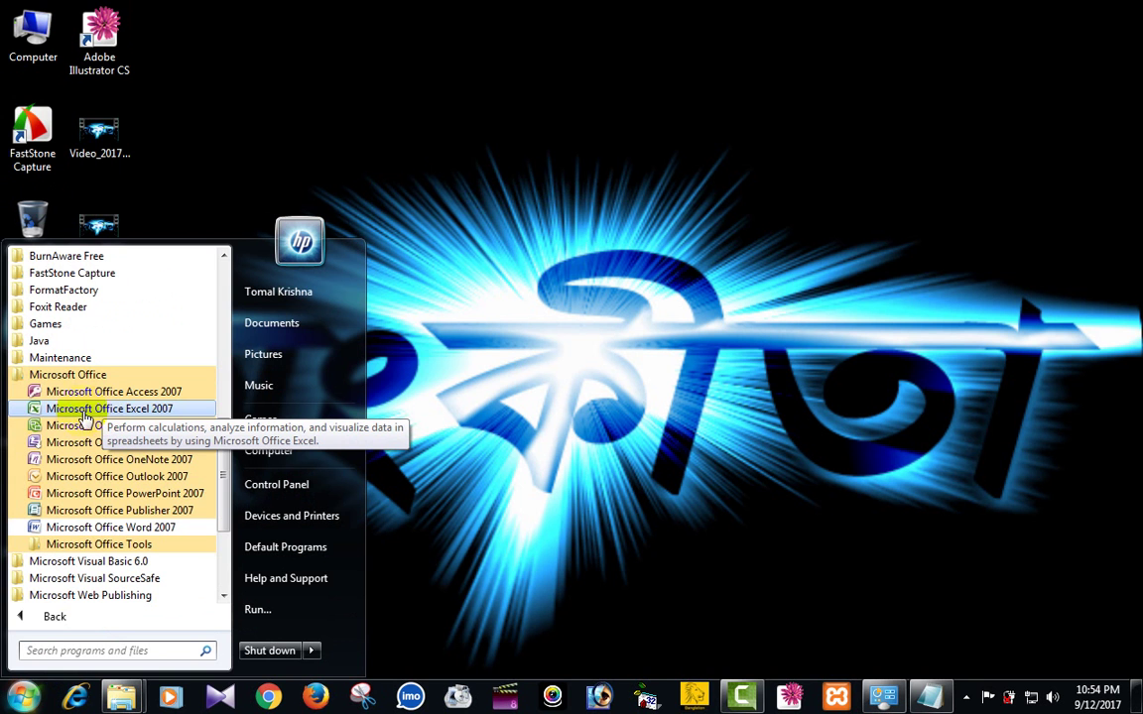
# Launch Excel 2007 and zoom in on the blank Book1 sheet.
pyautogui.click(165, 421)
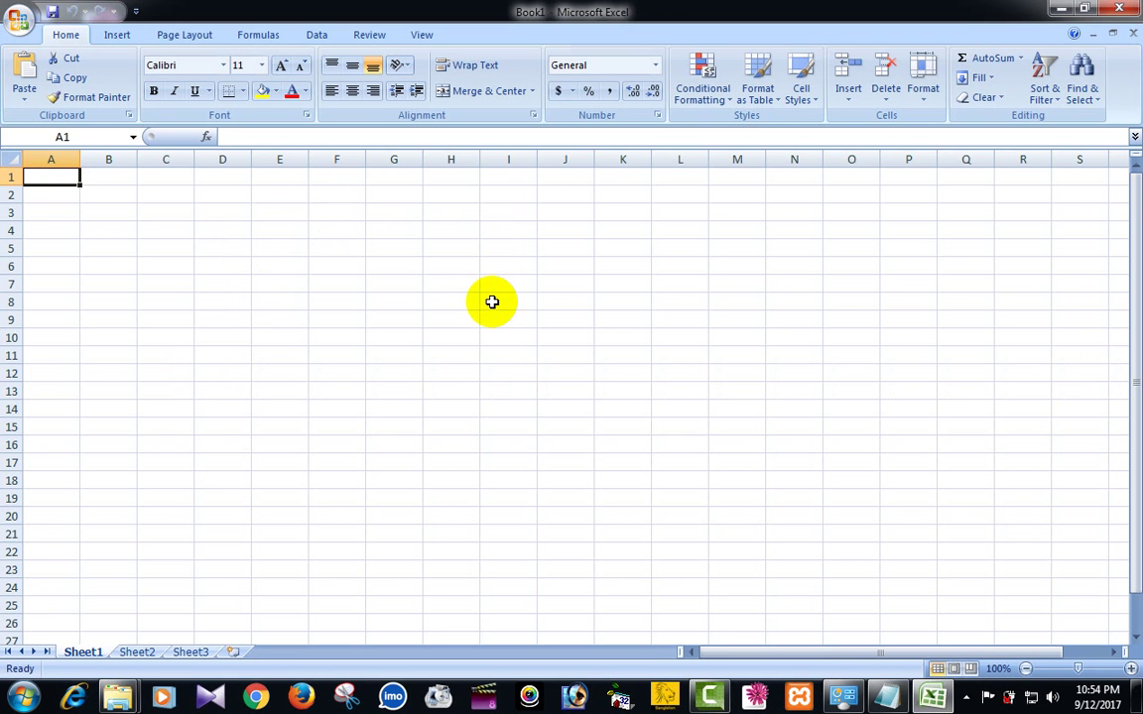
pyautogui.scroll(1, 492, 301)
pyautogui.scroll(3, 492, 302)
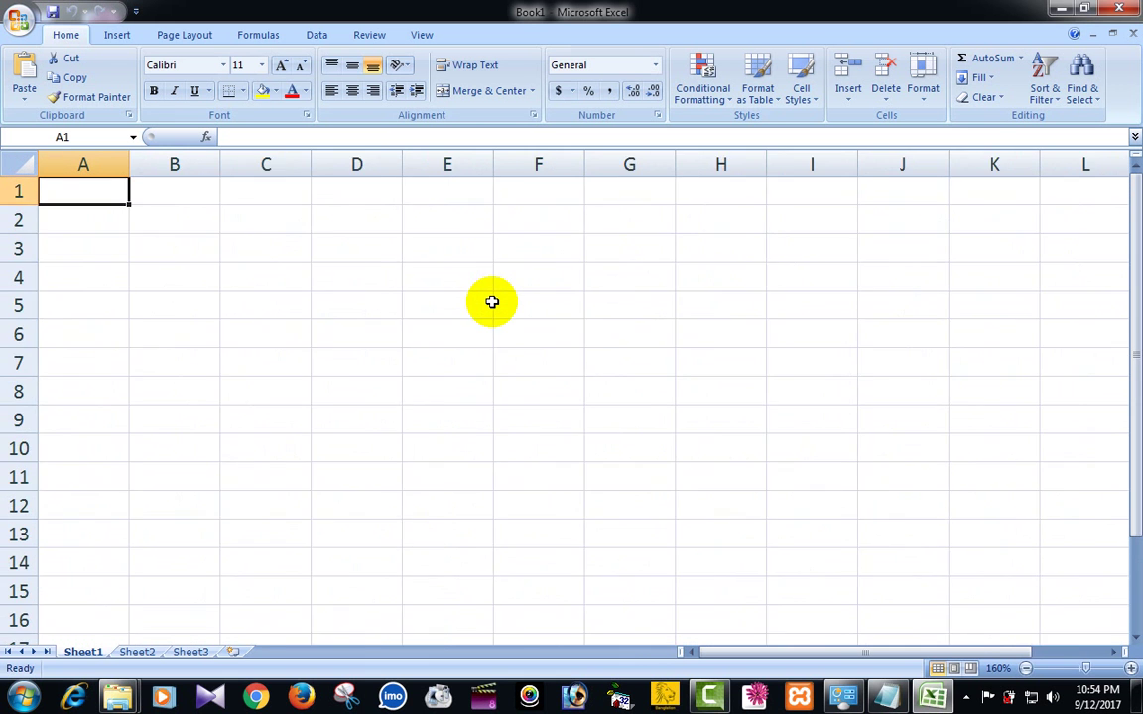
pyautogui.scroll(-1, 492, 302)
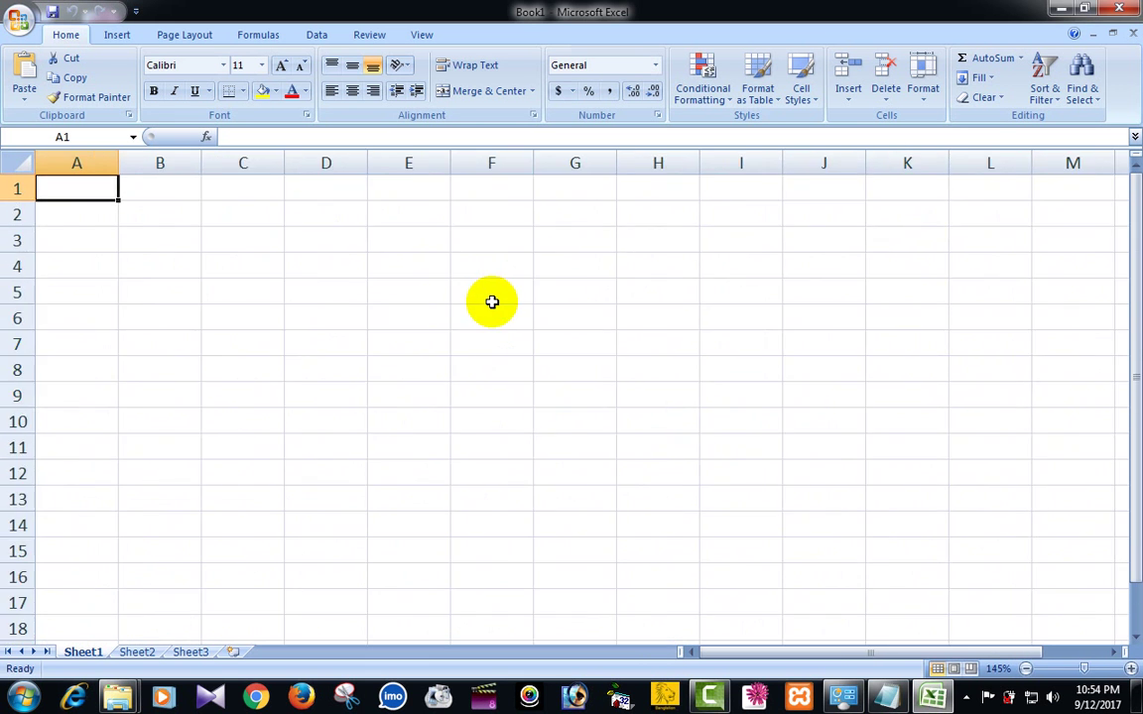
pyautogui.scroll(5, 492, 302)
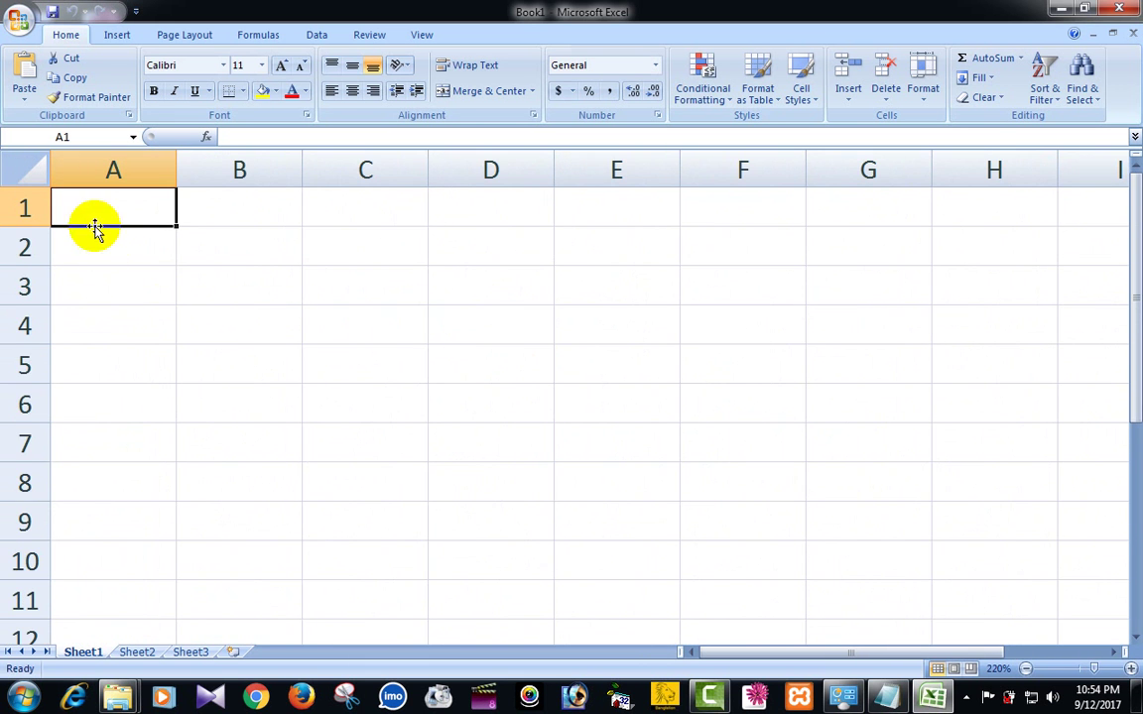
# Select cells B1, C1 and D1, then A1 down through A8.
pyautogui.click(226, 222)
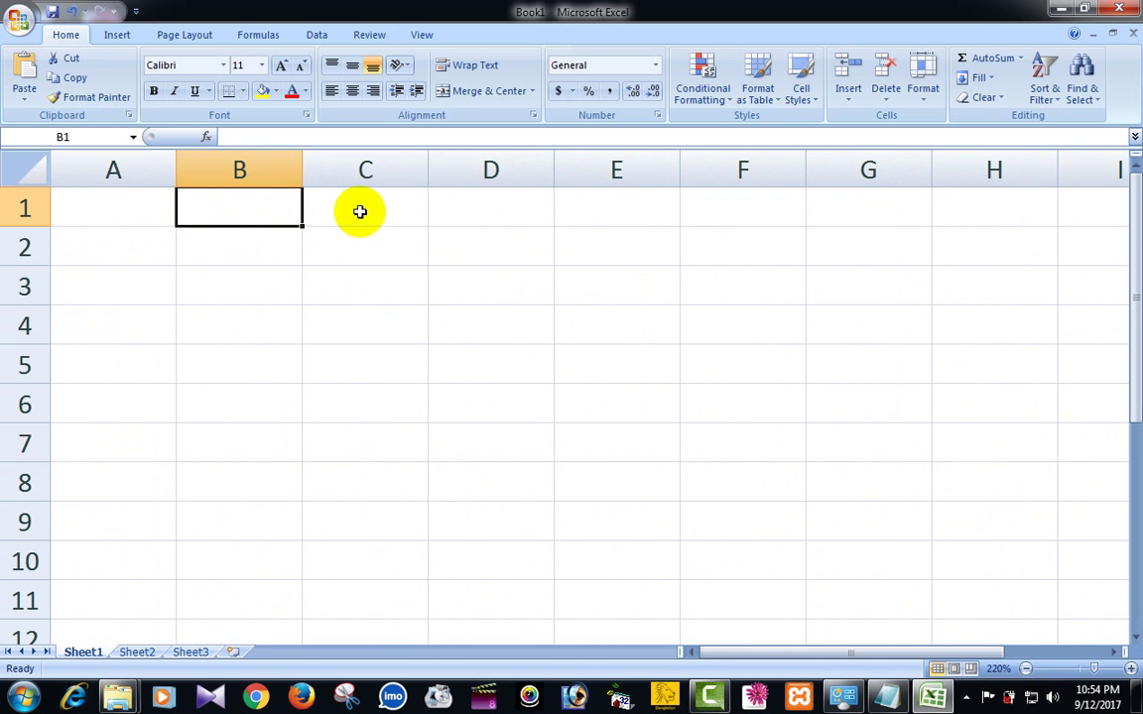
pyautogui.click(359, 212)
pyautogui.click(470, 212)
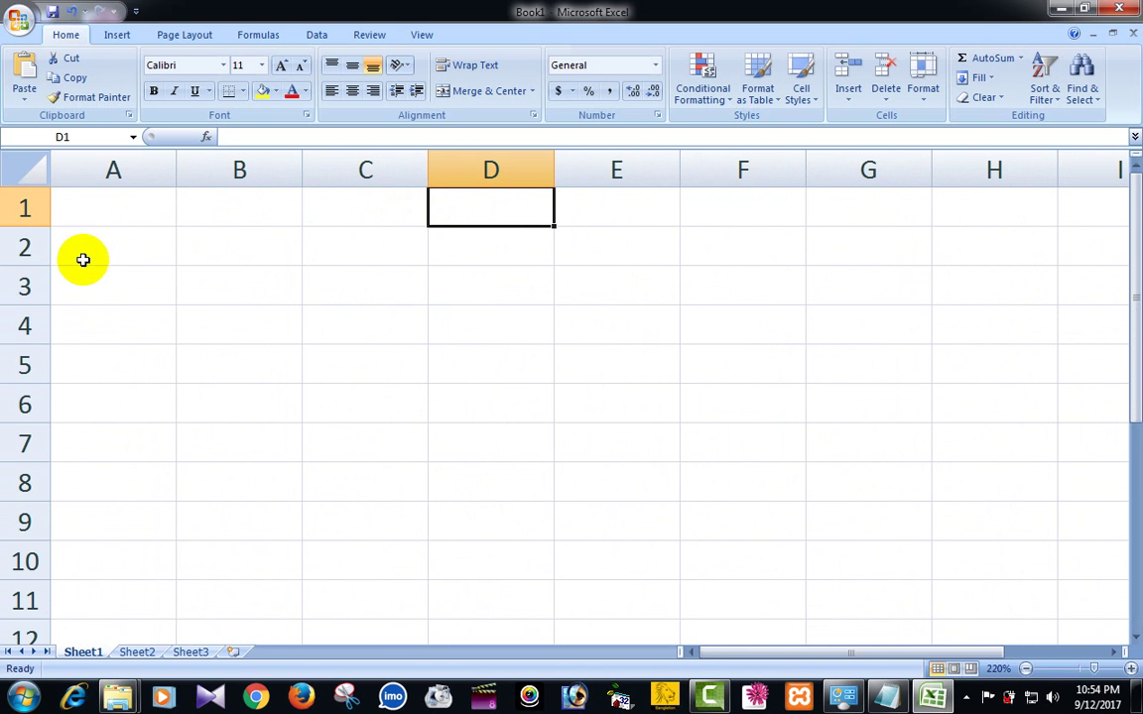
pyautogui.click(105, 213)
pyautogui.click(108, 248)
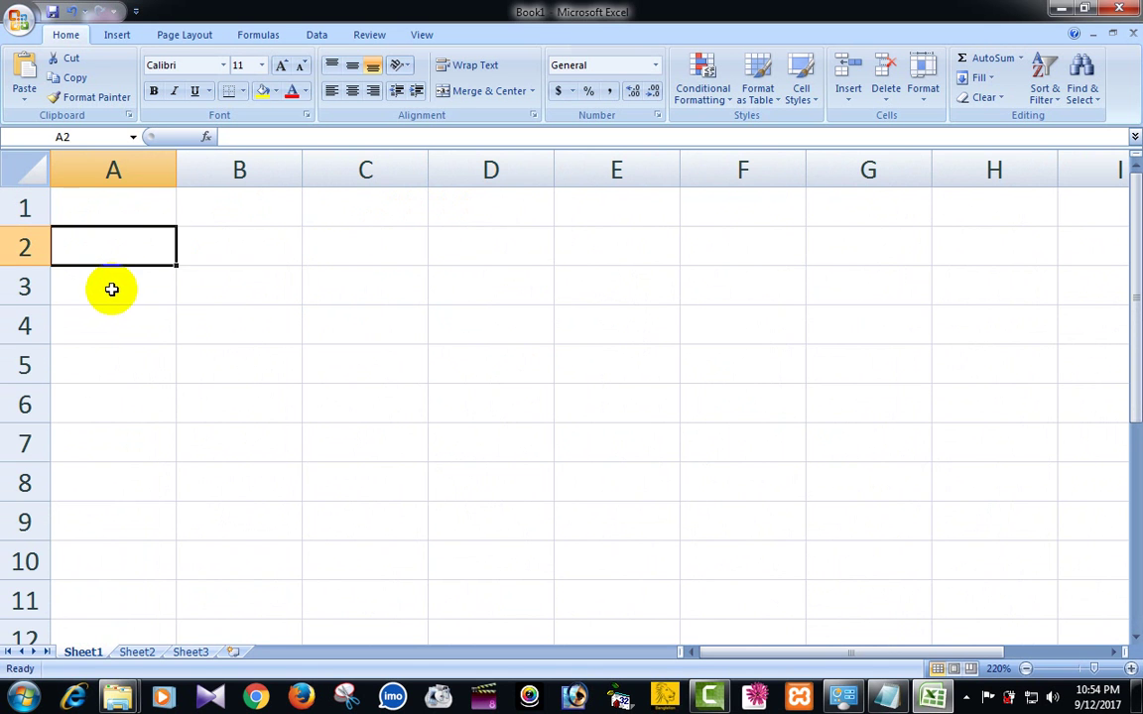
pyautogui.click(113, 290)
pyautogui.click(114, 319)
pyautogui.click(122, 361)
pyautogui.click(132, 402)
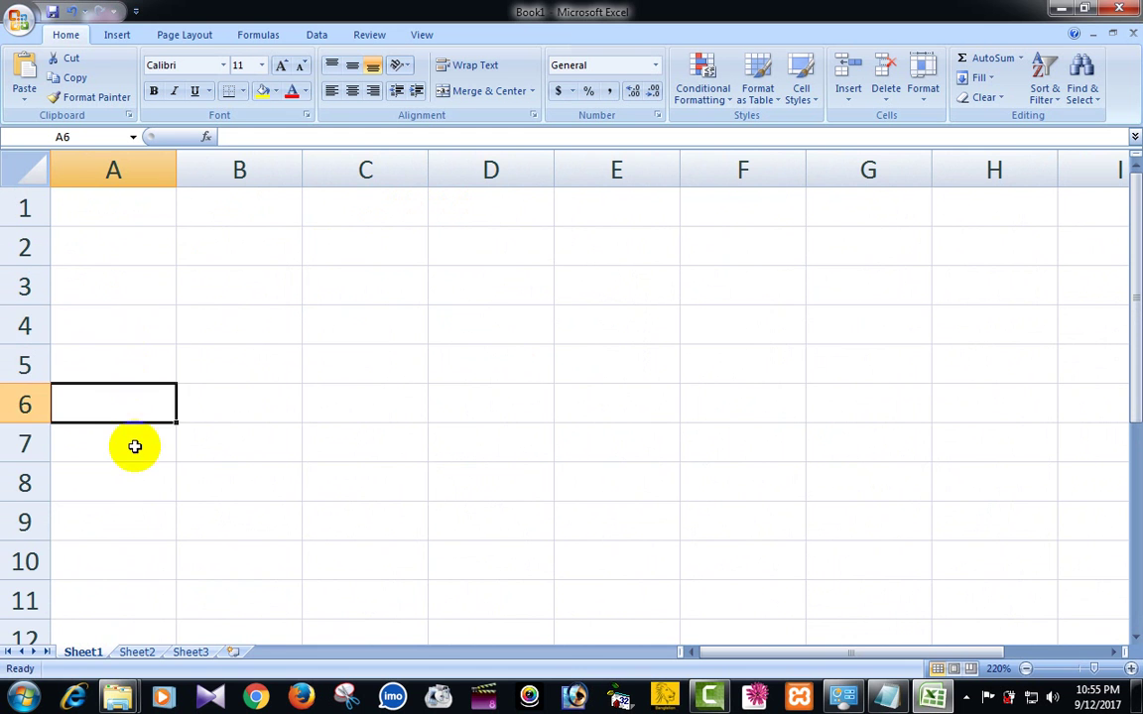
pyautogui.click(133, 447)
pyautogui.click(135, 491)
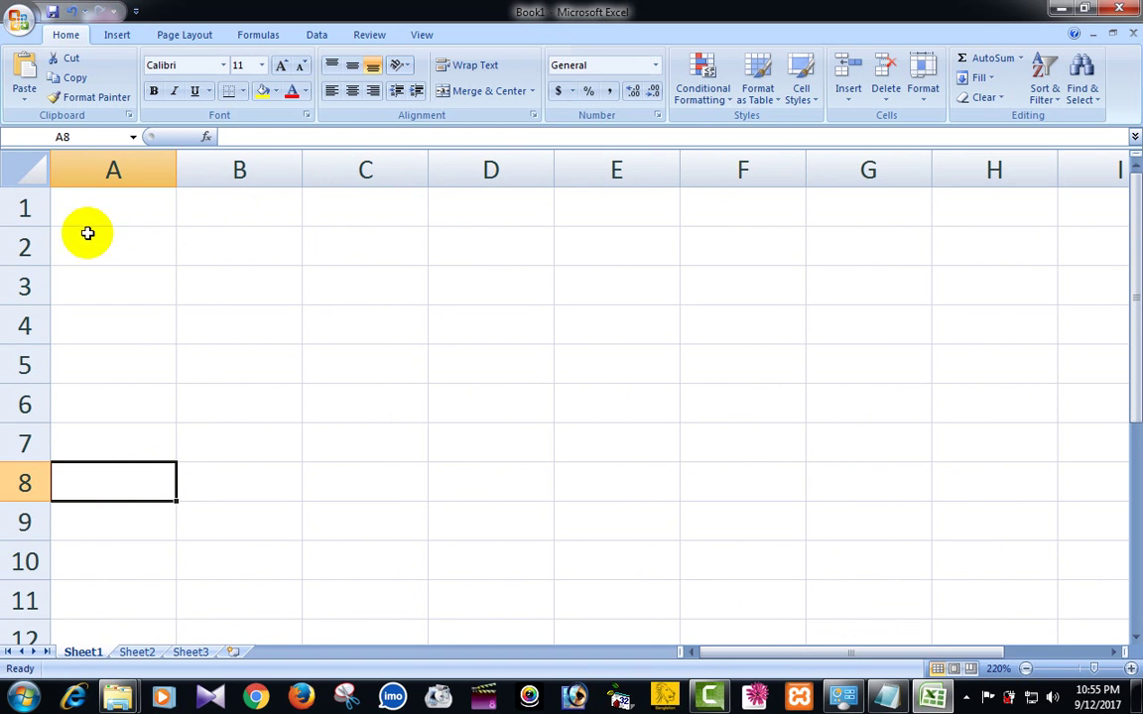
# Select A1 through A6, then B1, C1 and D1, and return to A1.
pyautogui.click(113, 209)
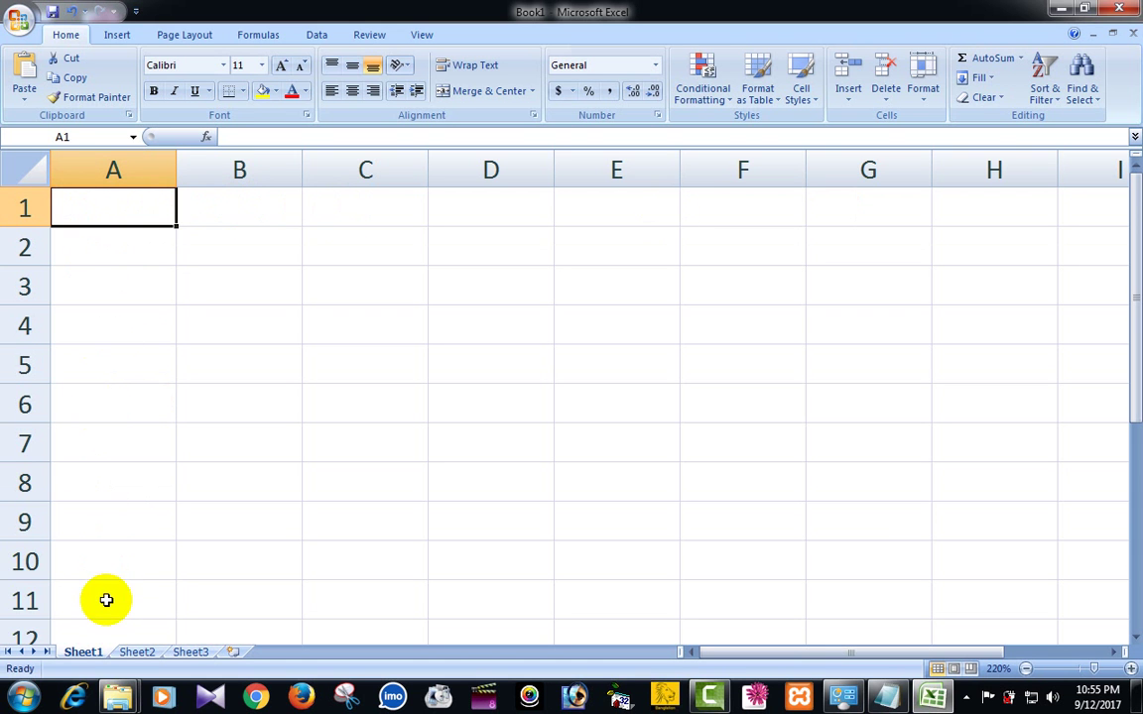
pyautogui.click(101, 248)
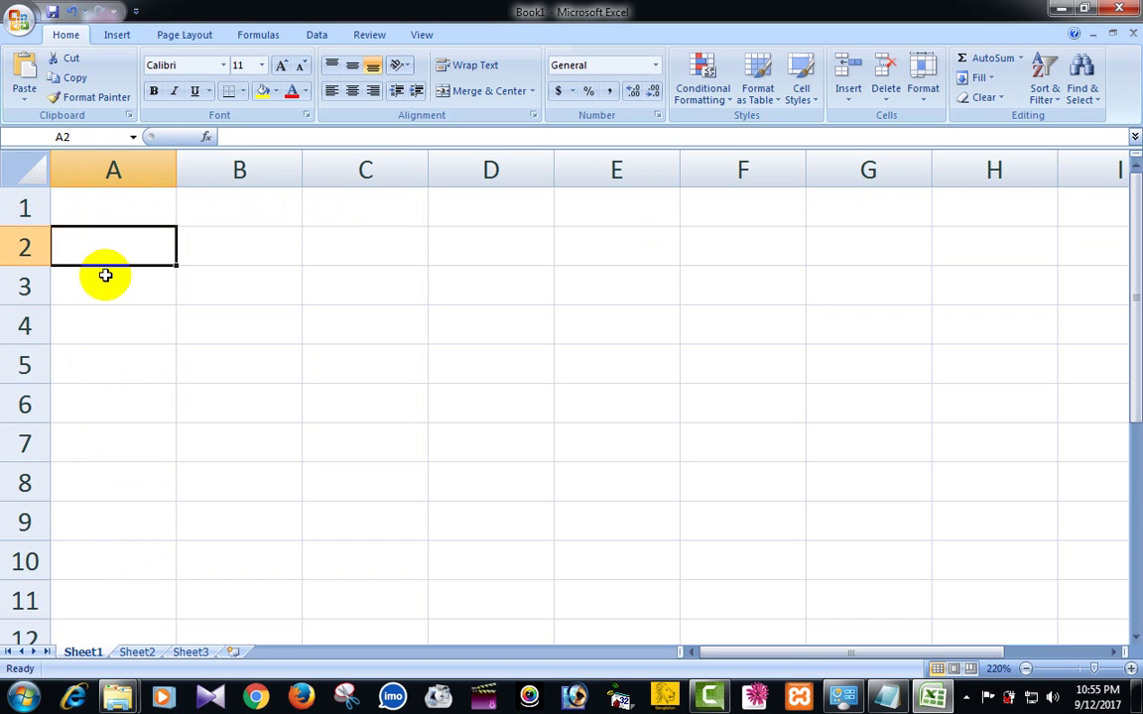
pyautogui.click(108, 288)
pyautogui.click(117, 328)
pyautogui.click(120, 375)
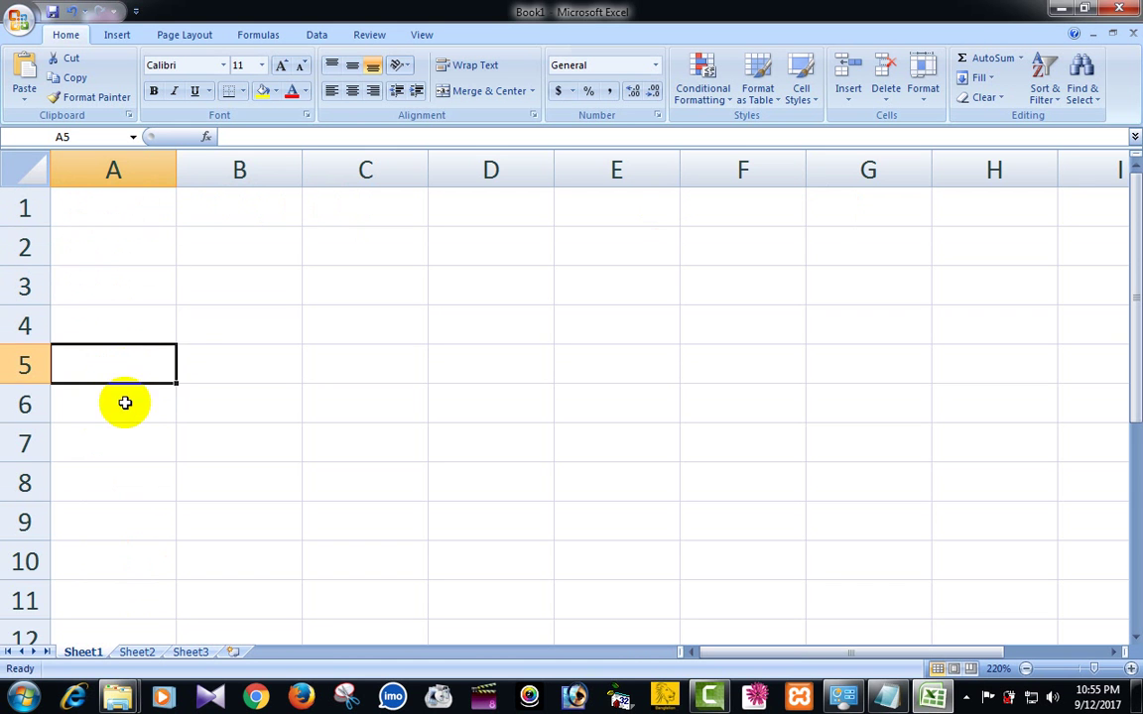
pyautogui.click(122, 401)
pyautogui.click(267, 213)
pyautogui.click(337, 214)
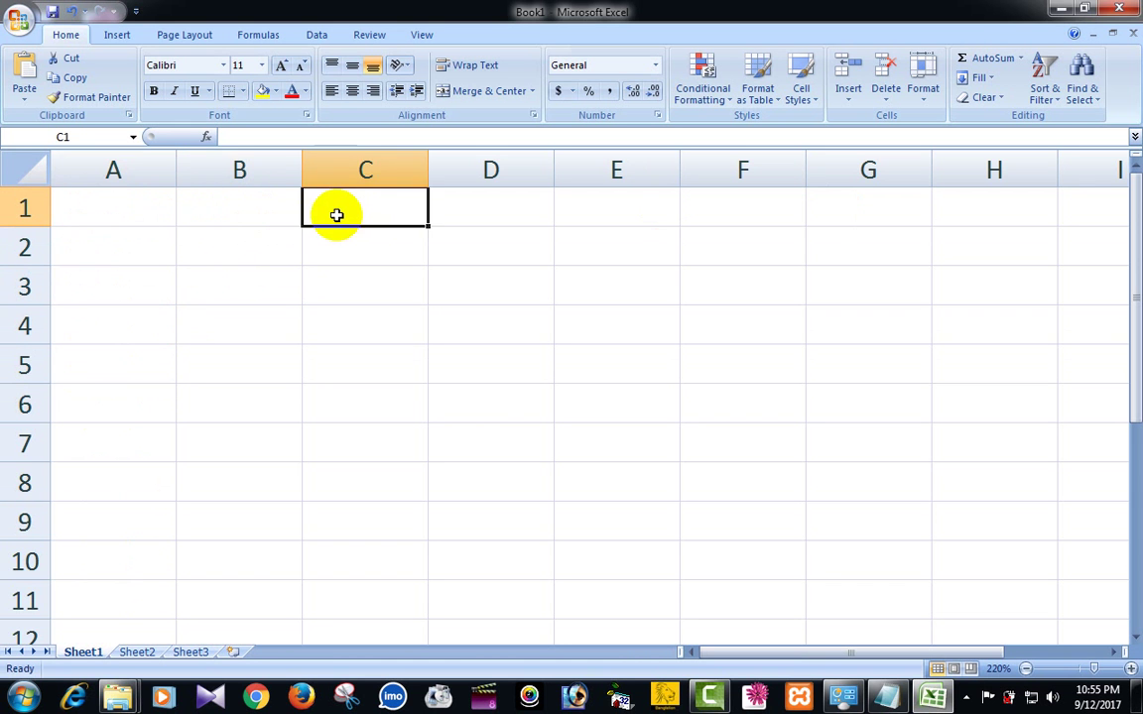
pyautogui.click(486, 211)
pyautogui.click(96, 216)
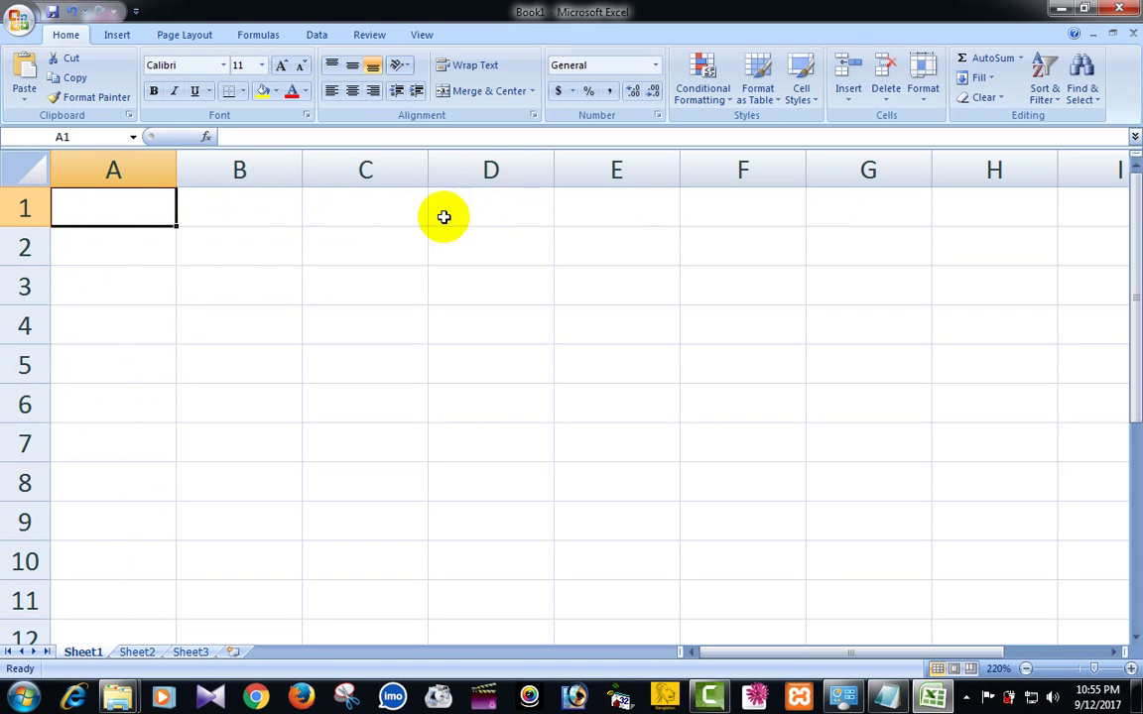
pyautogui.moveTo(94, 196)
pyautogui.mouseDown()
pyautogui.moveTo(424, 224)
pyautogui.moveTo(615, 208)
pyautogui.moveTo(82, 288)
pyautogui.moveTo(107, 580)
pyautogui.mouseUp()
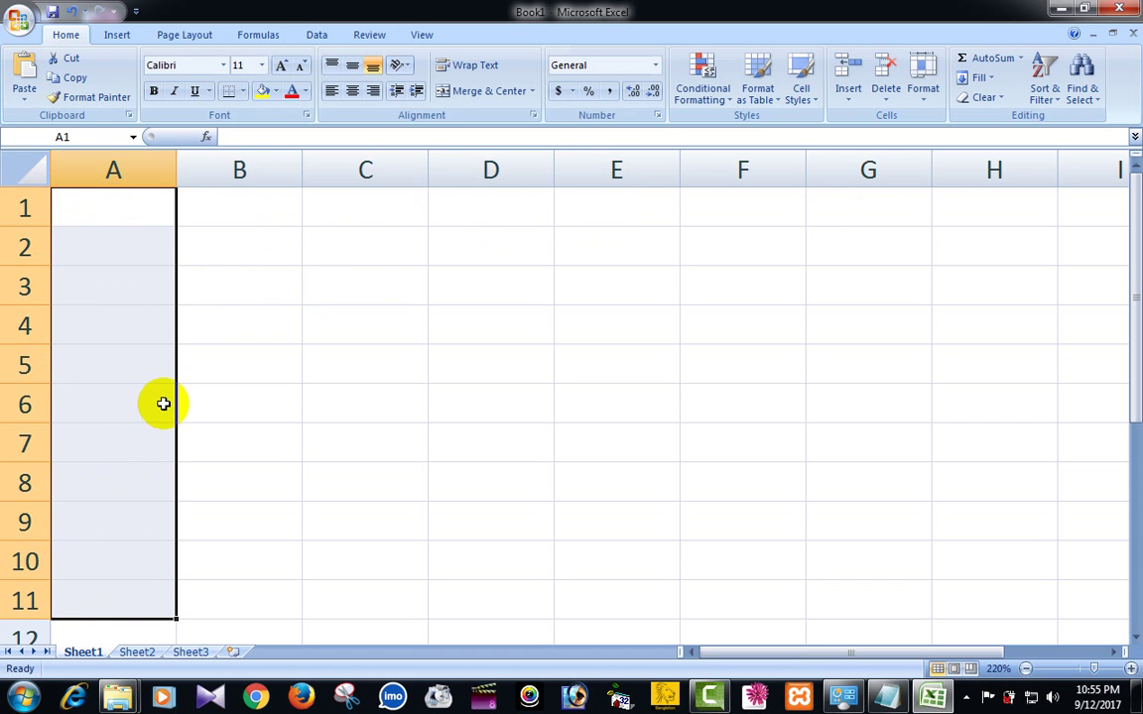
pyautogui.click(231, 218)
pyautogui.click(162, 214)
pyautogui.click(250, 230)
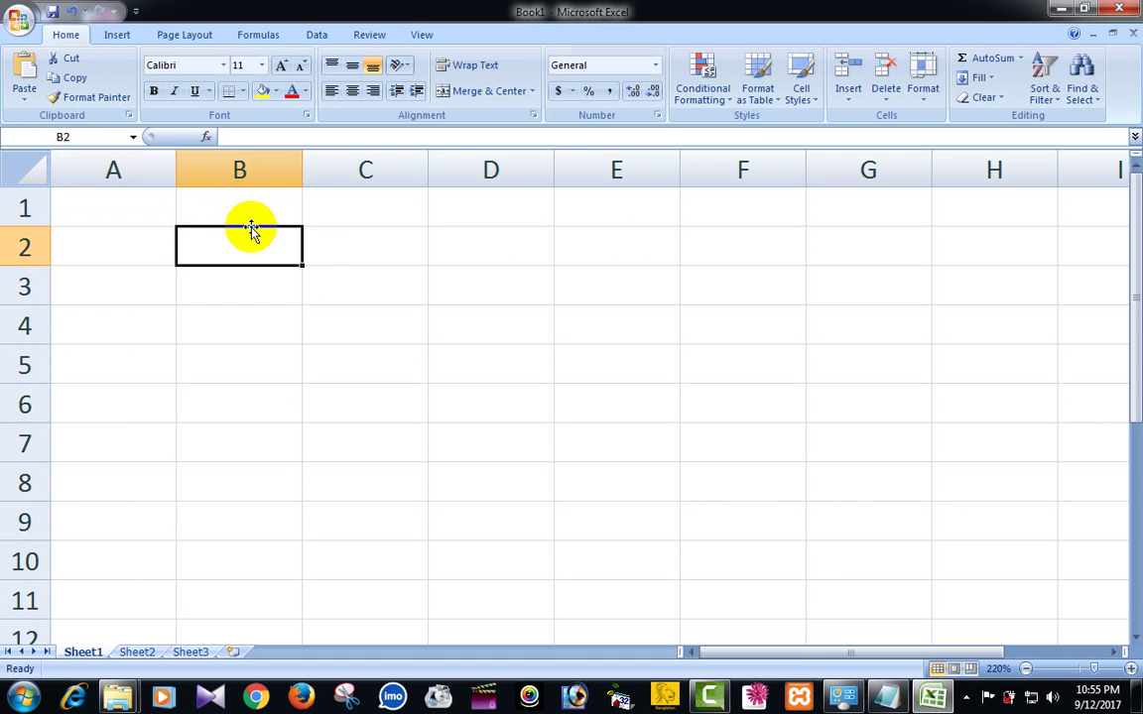
pyautogui.click(188, 212)
pyautogui.click(156, 209)
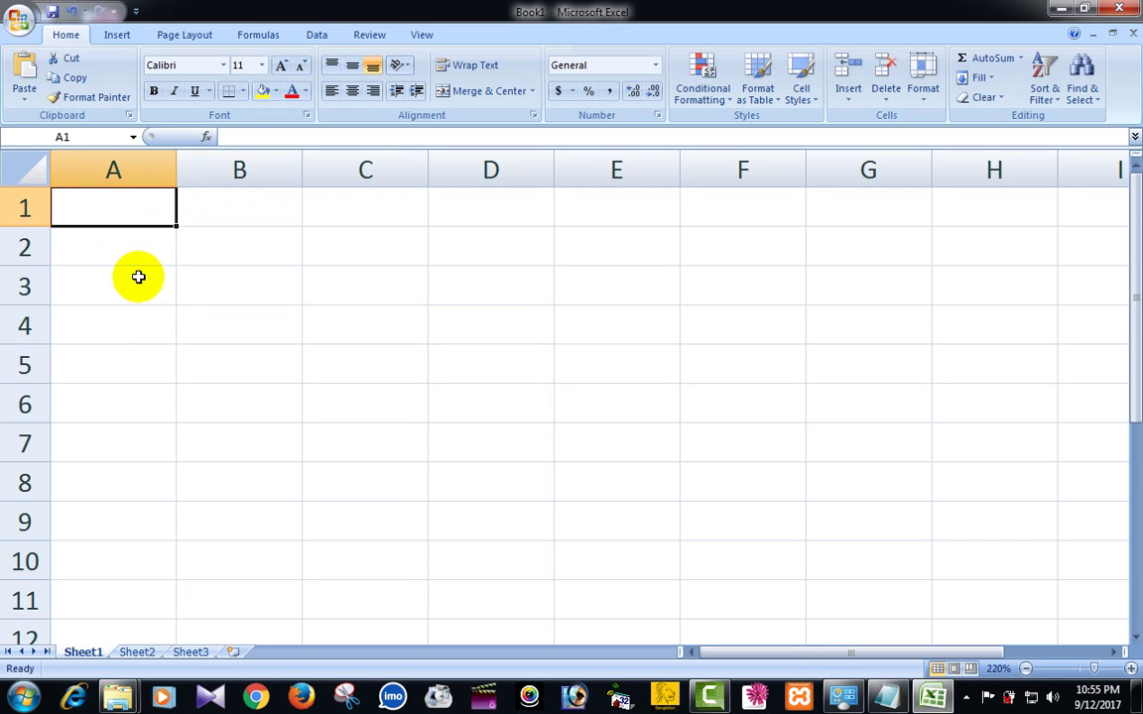
pyautogui.click(211, 215)
pyautogui.click(146, 215)
pyautogui.click(187, 214)
pyautogui.click(144, 214)
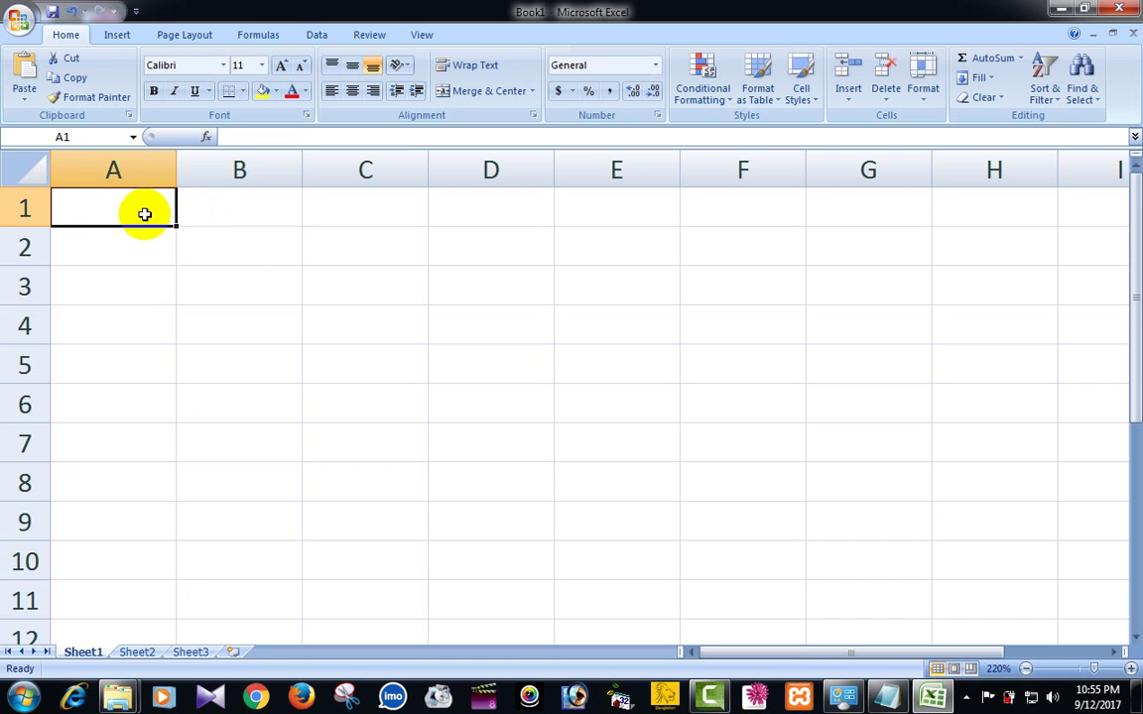
pyautogui.click(133, 250)
pyautogui.click(204, 238)
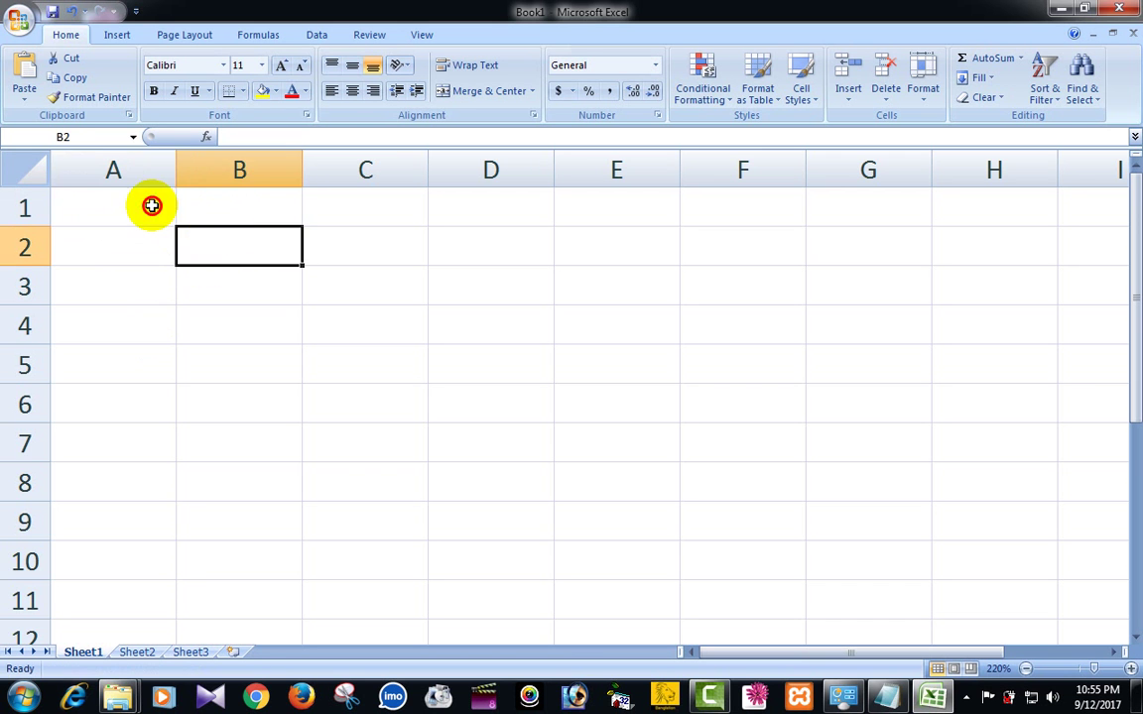
pyautogui.click(151, 208)
pyautogui.click(194, 234)
pyautogui.click(188, 210)
pyautogui.click(146, 213)
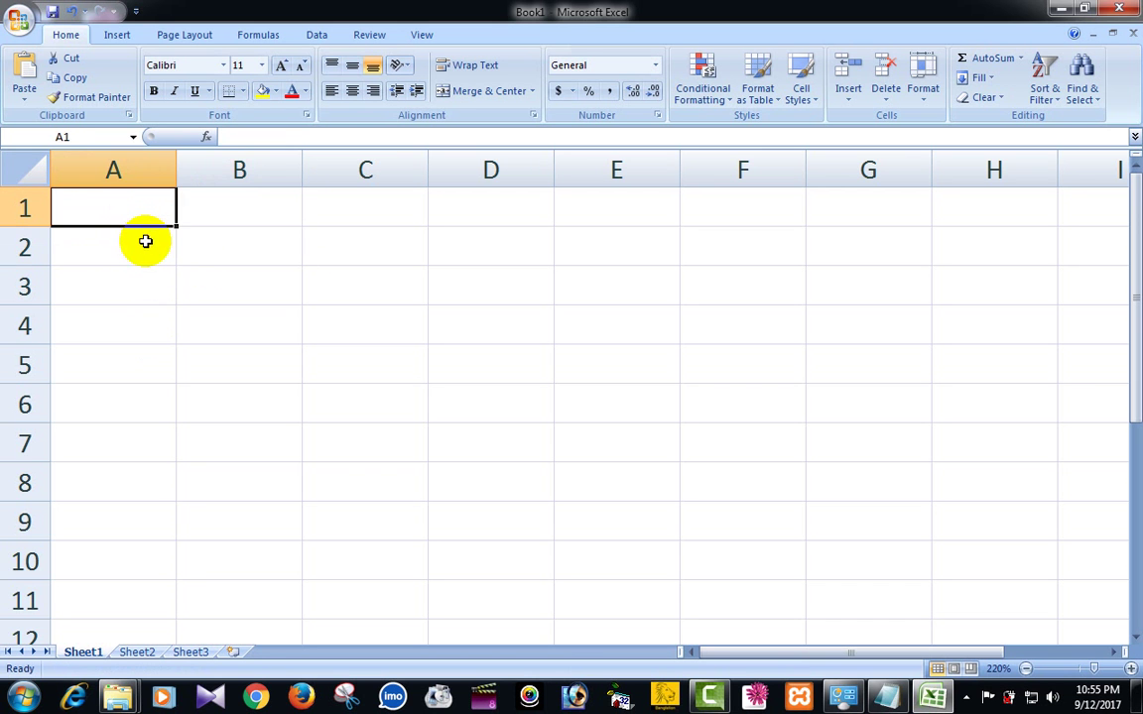
pyautogui.click(146, 241)
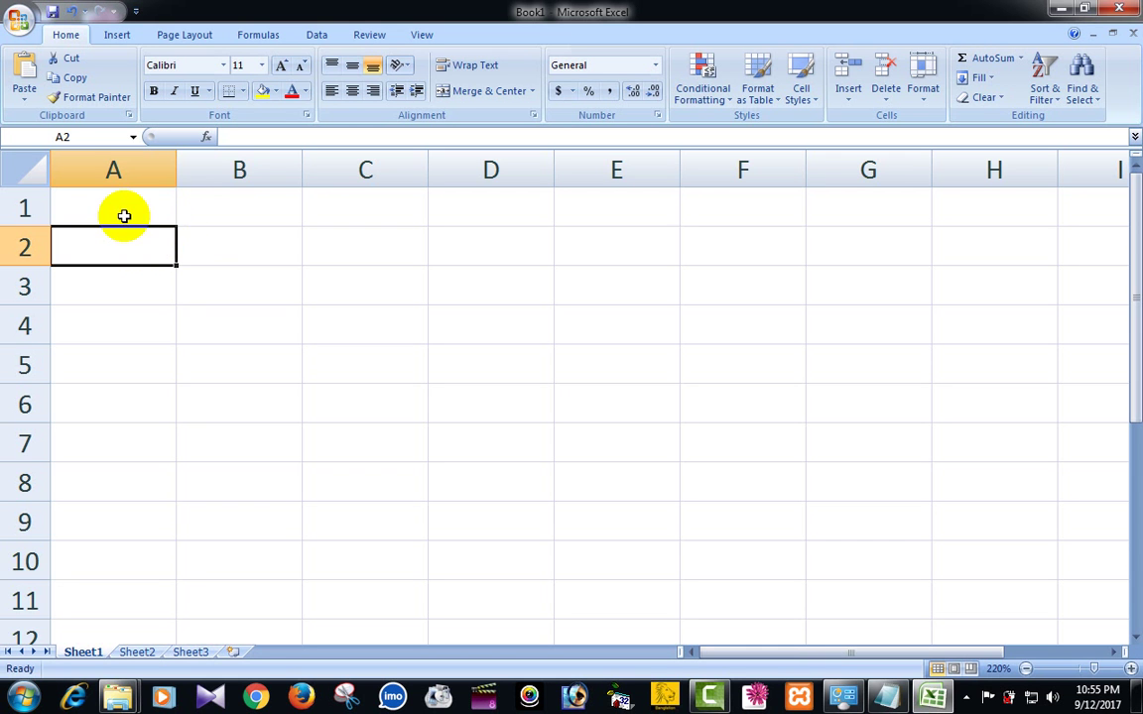
pyautogui.click(191, 209)
pyautogui.click(183, 245)
pyautogui.click(159, 238)
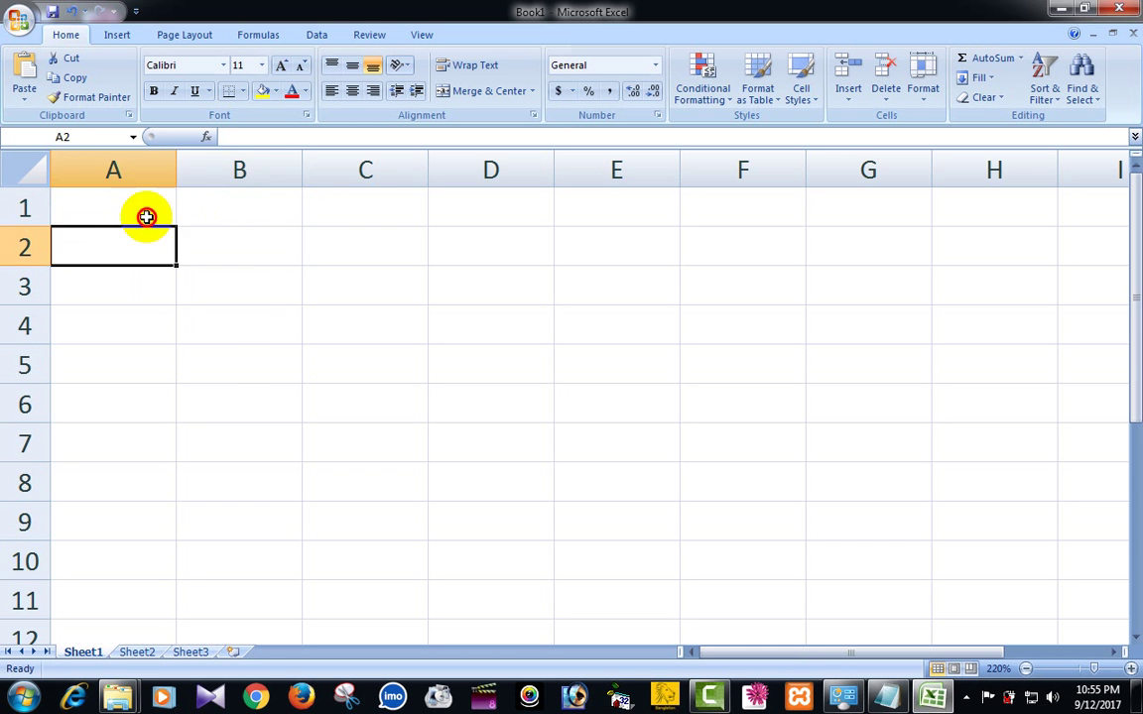
pyautogui.click(193, 214)
pyautogui.click(203, 248)
pyautogui.click(159, 247)
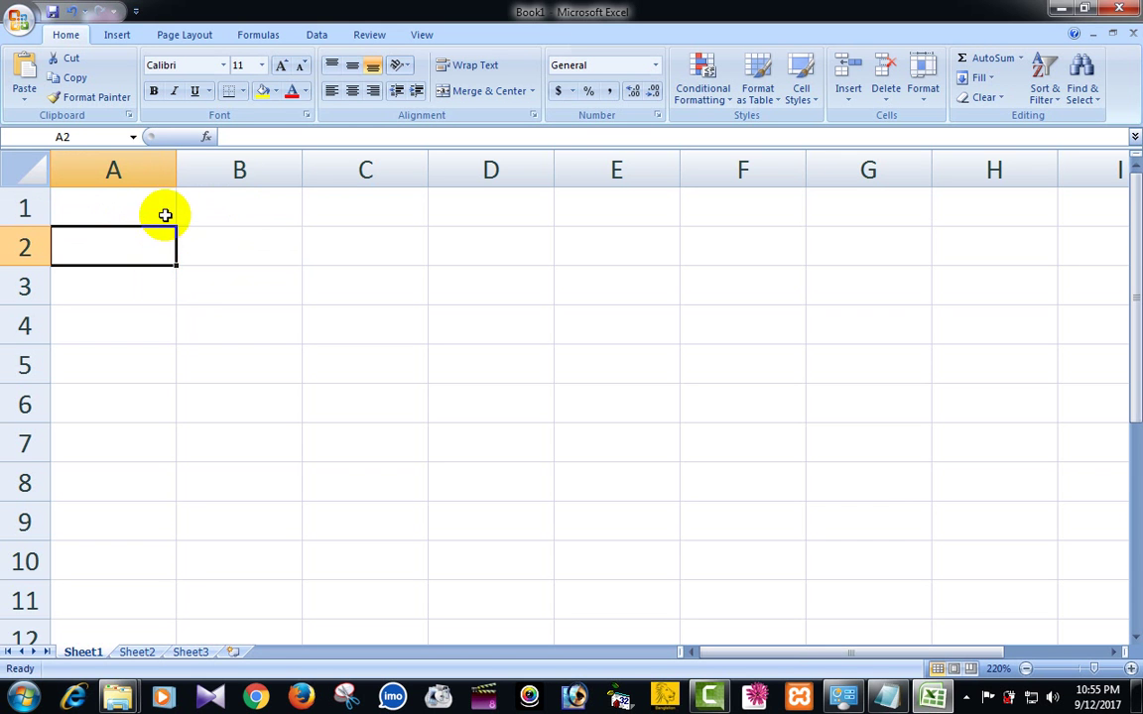
pyautogui.click(204, 212)
pyautogui.click(187, 240)
pyautogui.click(158, 211)
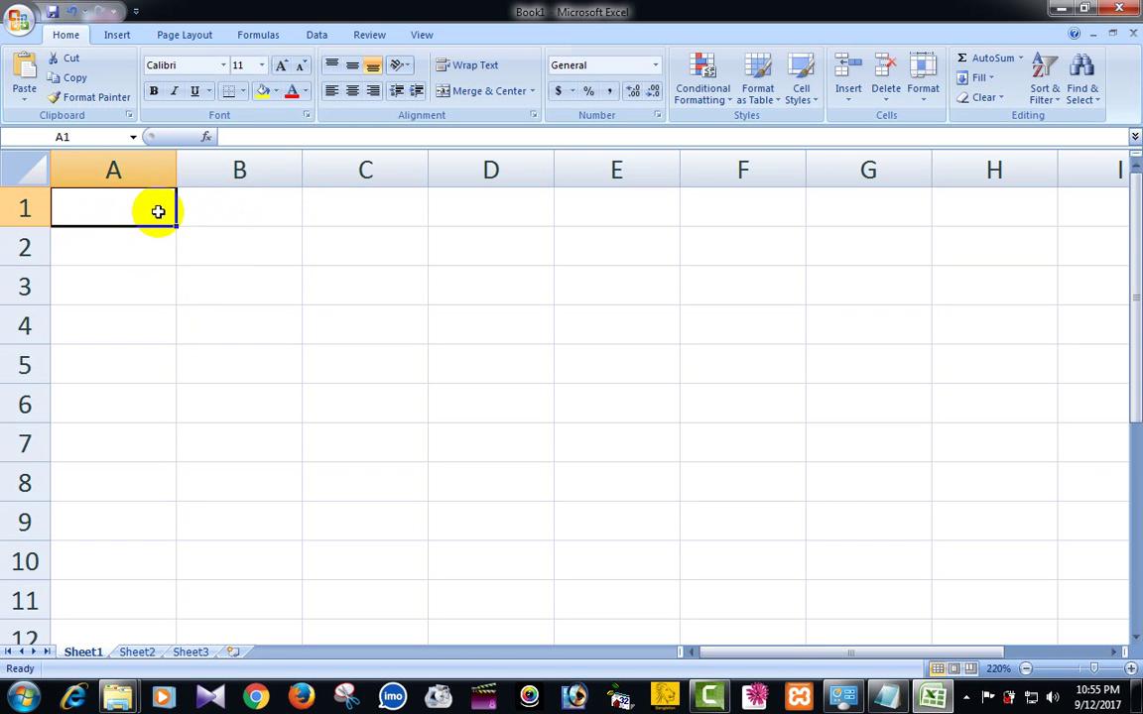
pyautogui.click(198, 210)
pyautogui.click(169, 211)
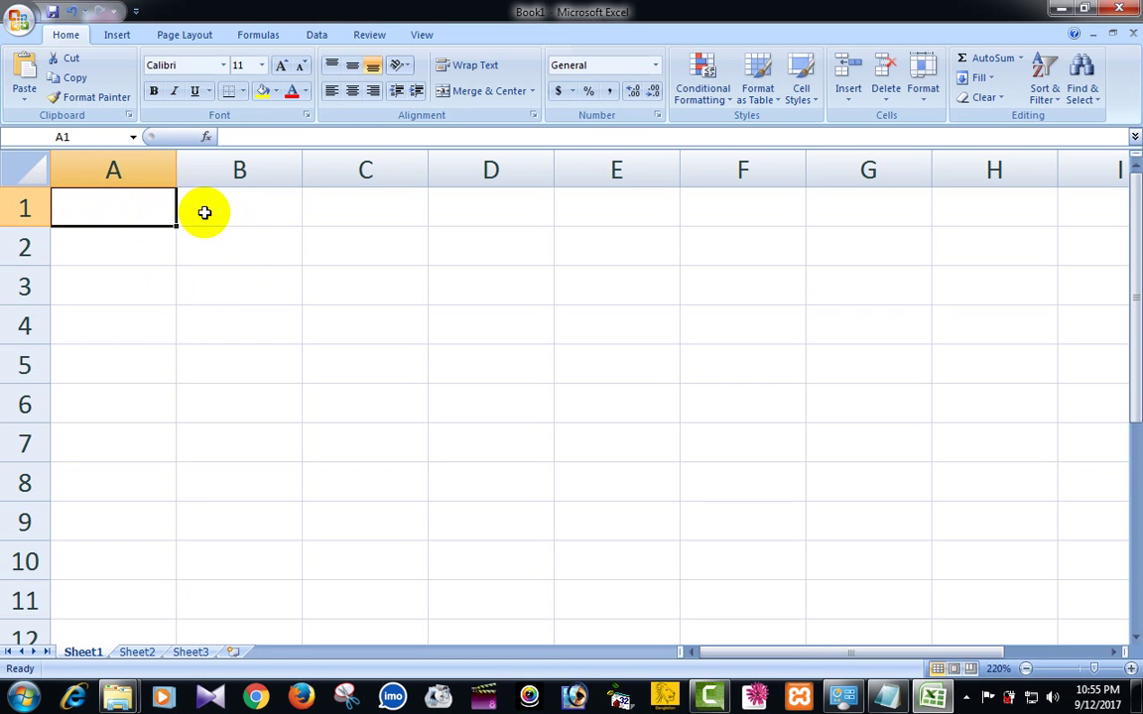
pyautogui.click(218, 209)
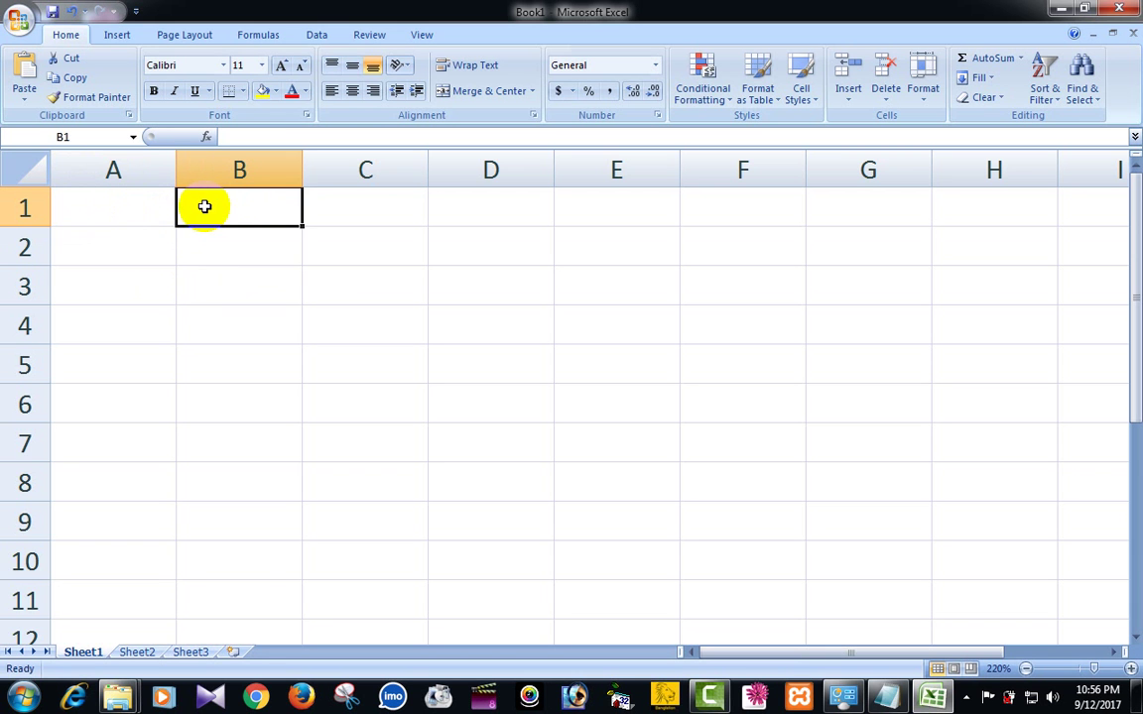
pyautogui.click(353, 204)
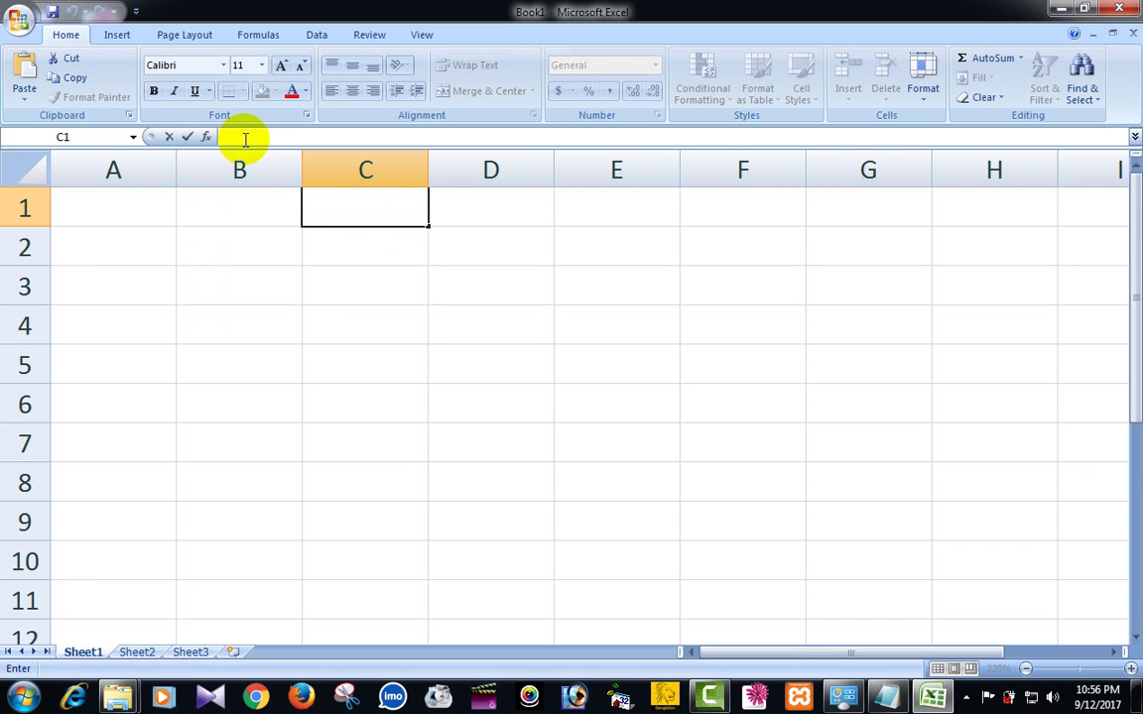
# Enter =sum(A1+B1) in C1, which displays 0 while A1 and B1 are empty.
pyautogui.click(226, 137)
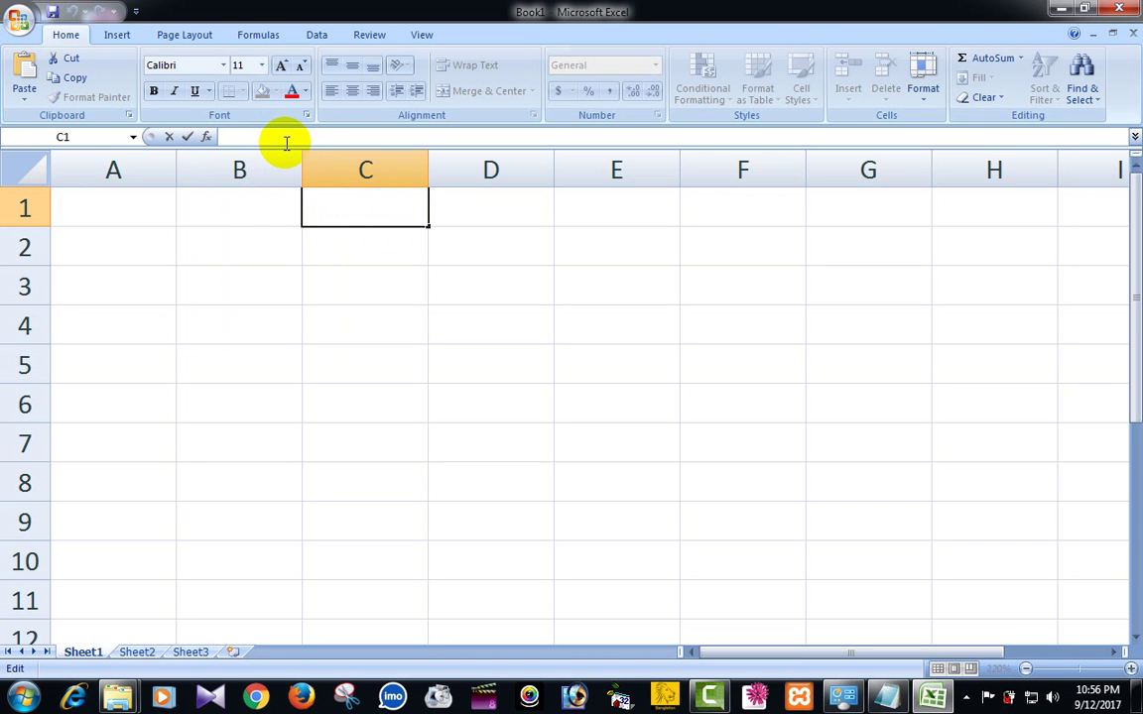
pyautogui.write('=')
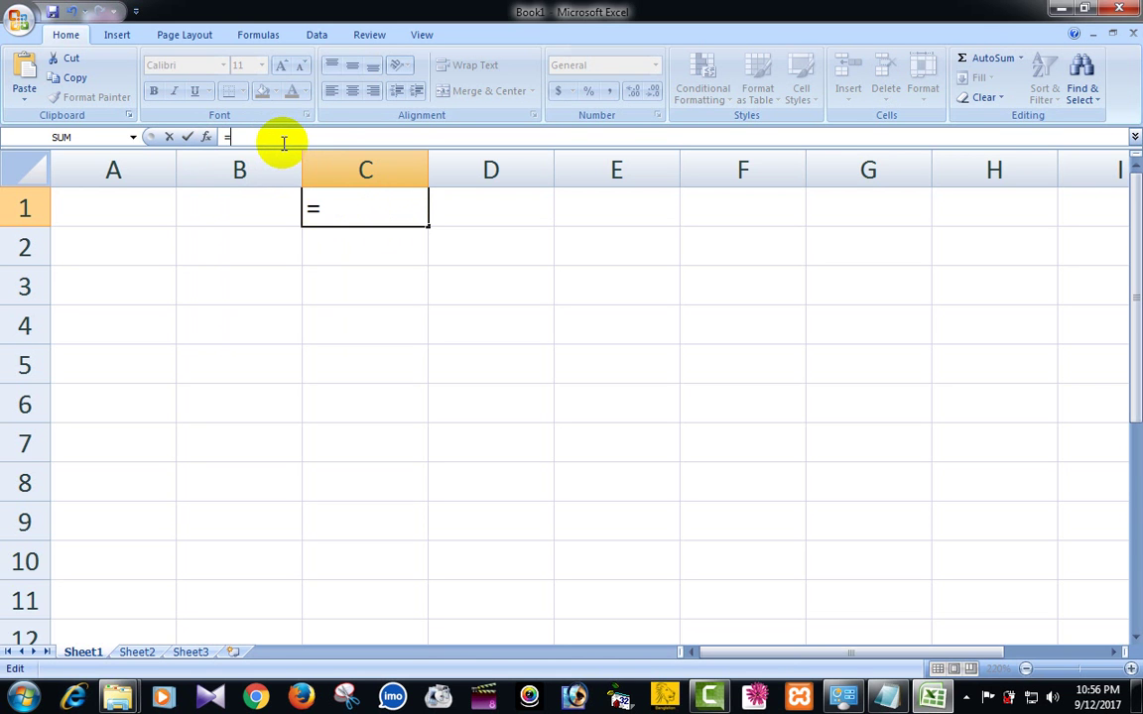
pyautogui.write('sum')
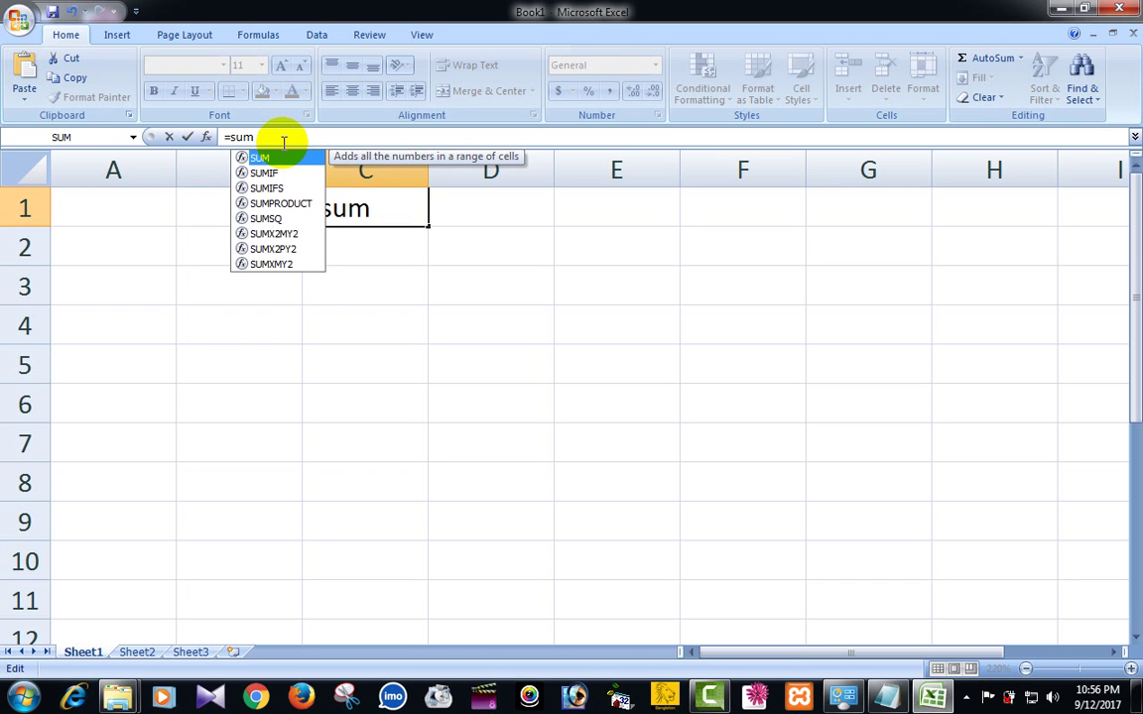
pyautogui.write('(')
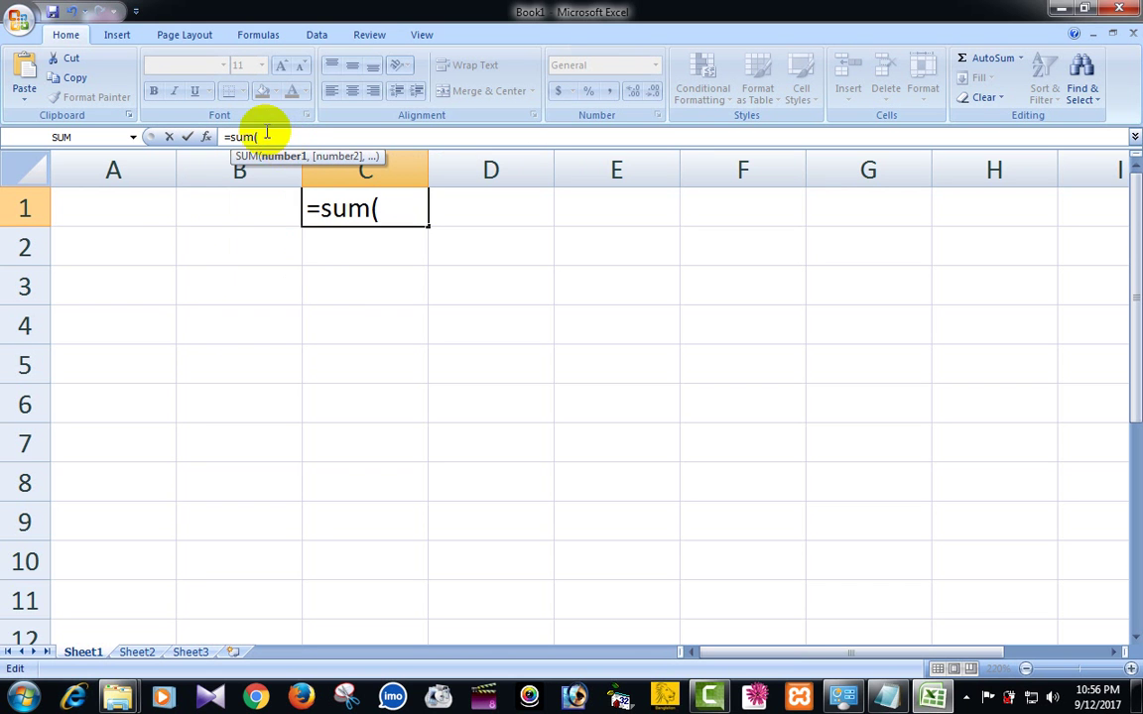
pyautogui.click(134, 215)
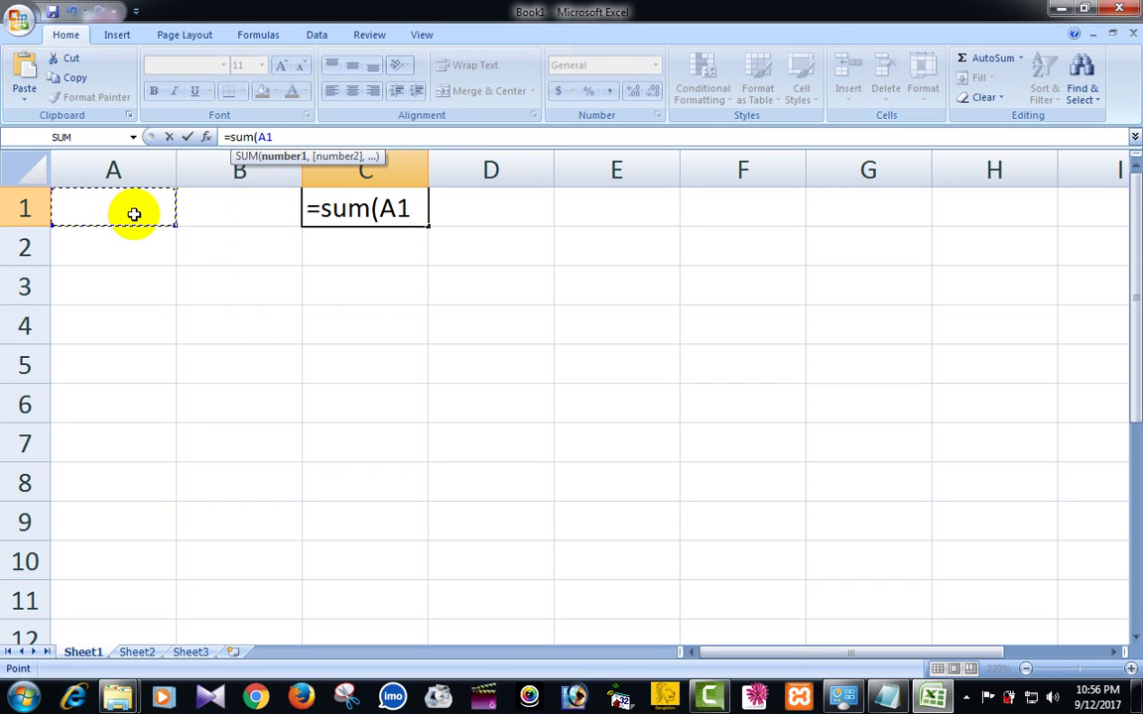
pyautogui.write('=')
pyautogui.click(212, 217)
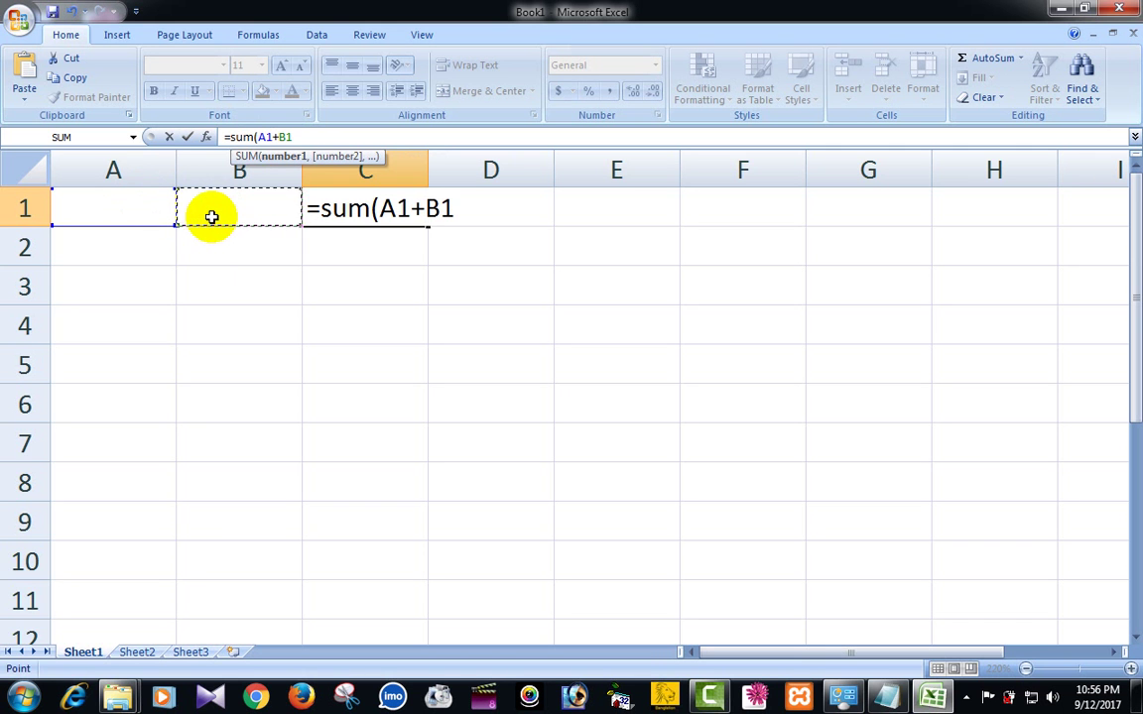
pyautogui.write(')')
pyautogui.press('Return')
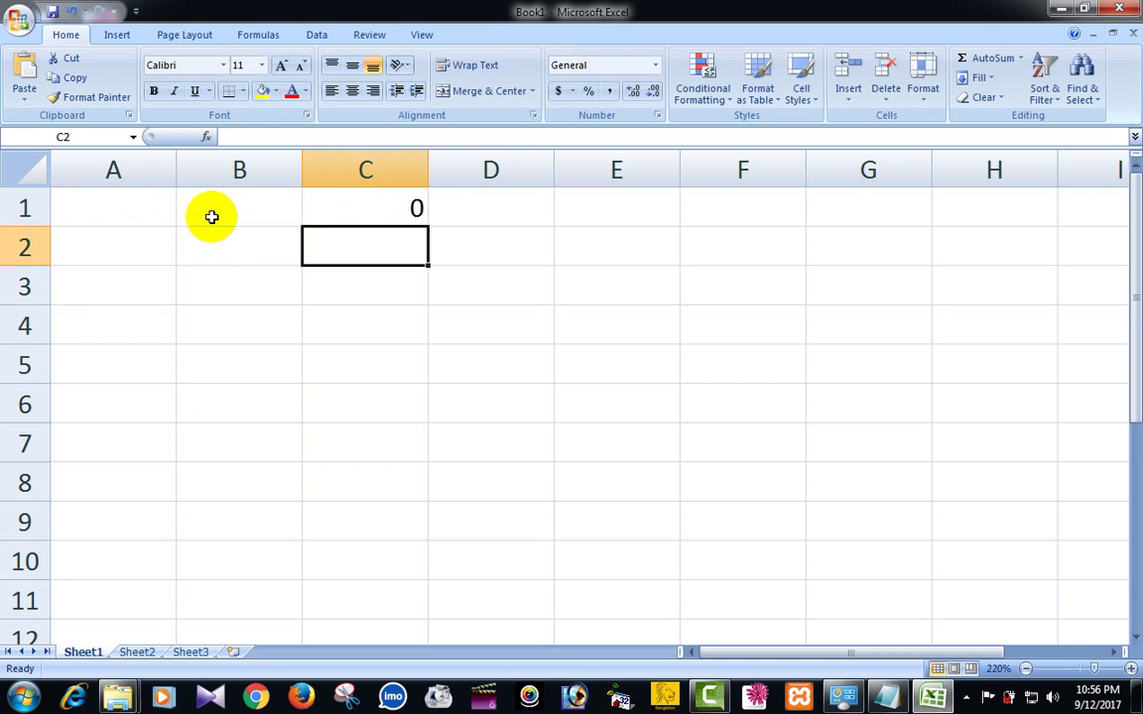
# Enter 5 in A1 and 6 in B1.
pyautogui.click(102, 211)
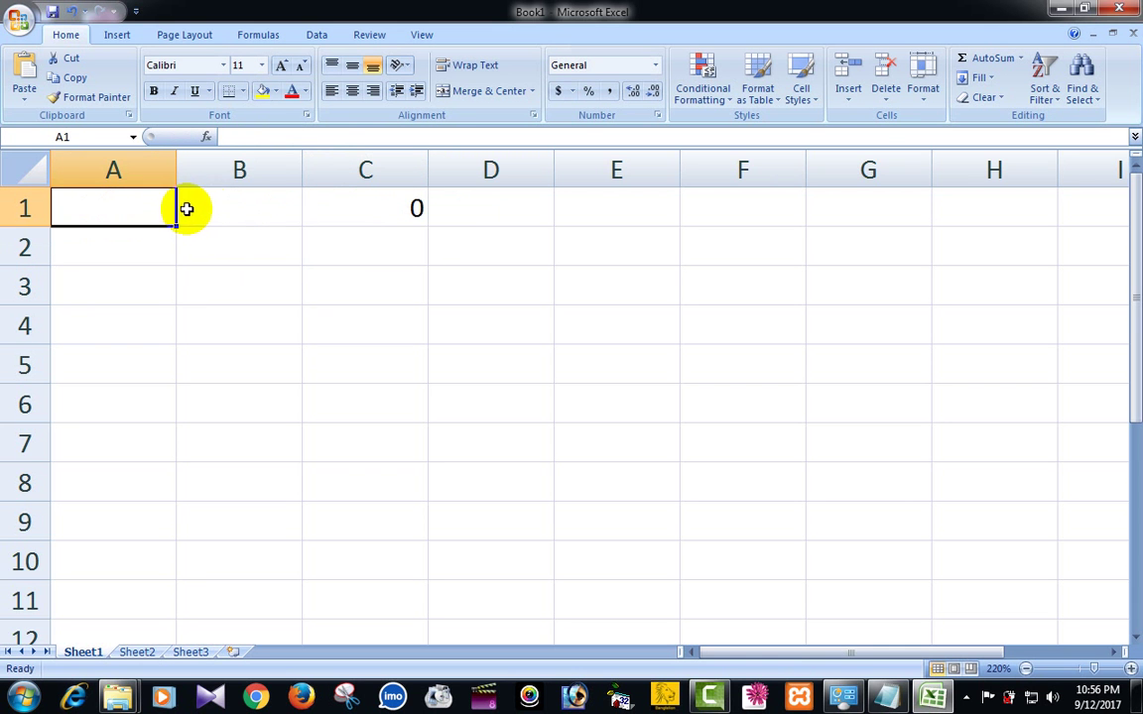
pyautogui.click(211, 207)
pyautogui.click(119, 199)
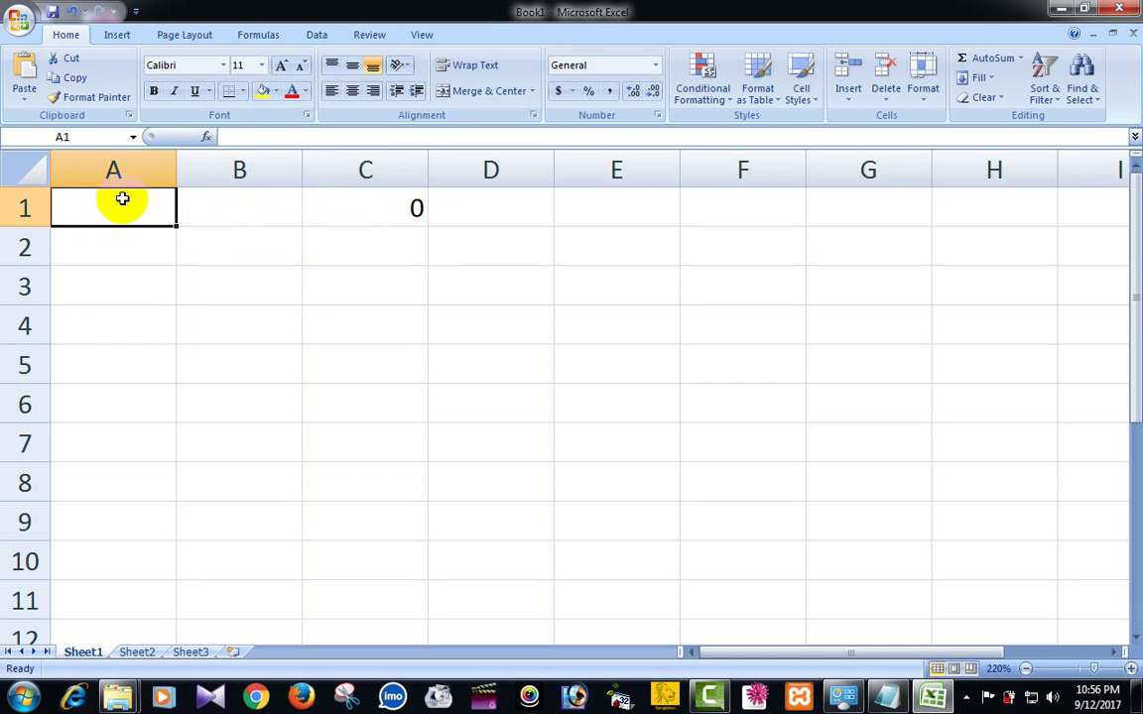
pyautogui.write('5')
pyautogui.click(228, 206)
pyautogui.write('6')
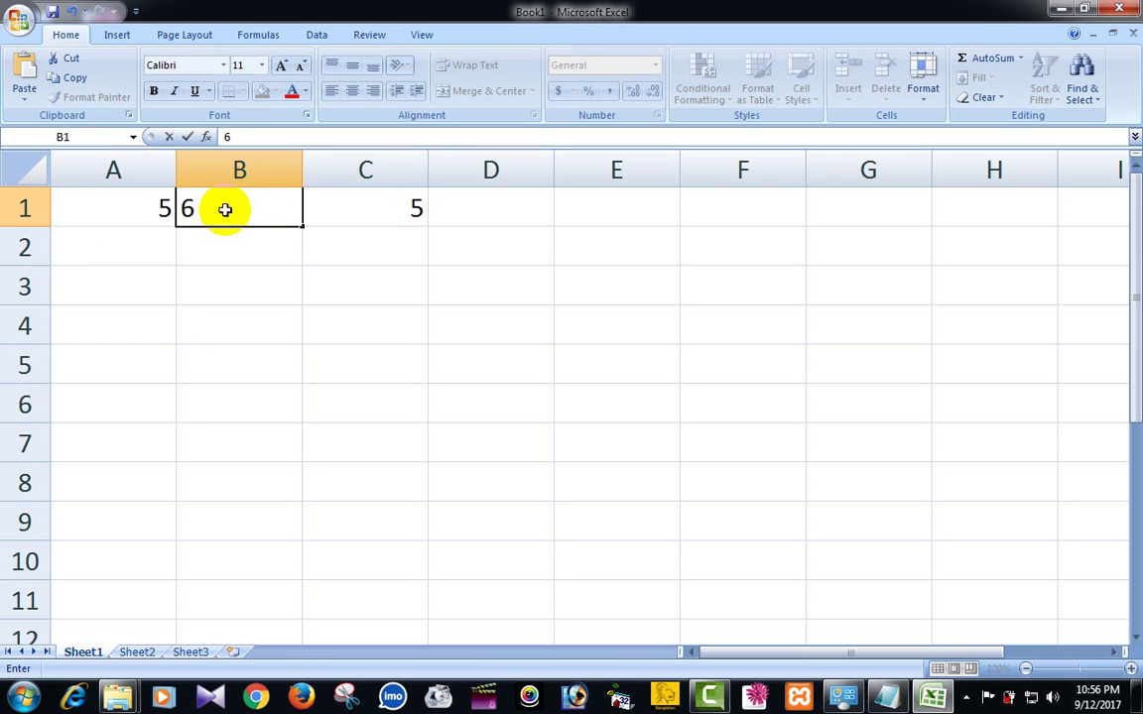
pyautogui.press('Return')
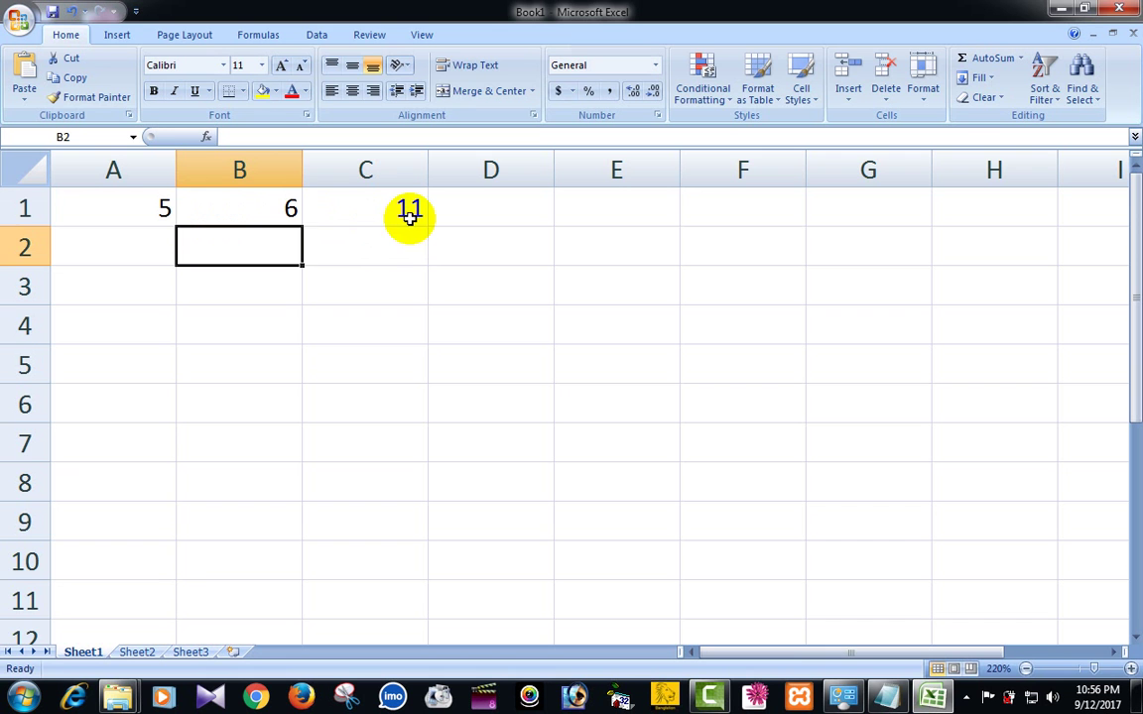
# Edit B1's value twice, ending at 0, so C1's sum shows 5.
pyautogui.click(286, 209)
pyautogui.doubleClick(285, 210)
pyautogui.doubleClick(271, 208)
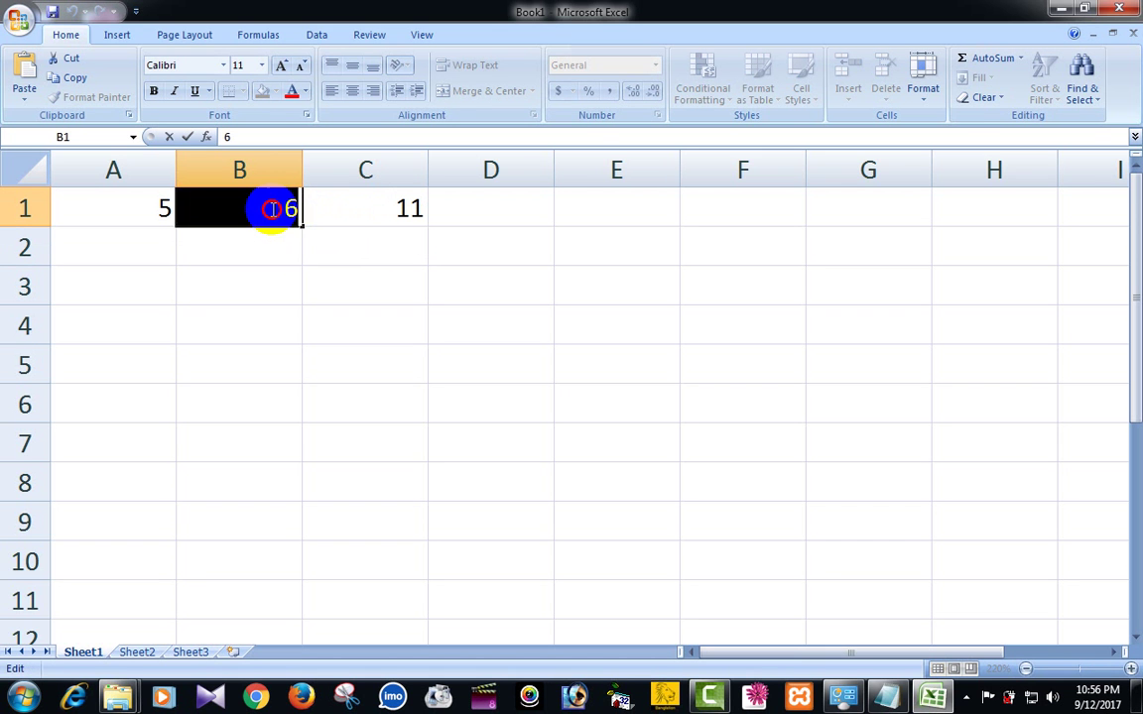
pyautogui.write('7')
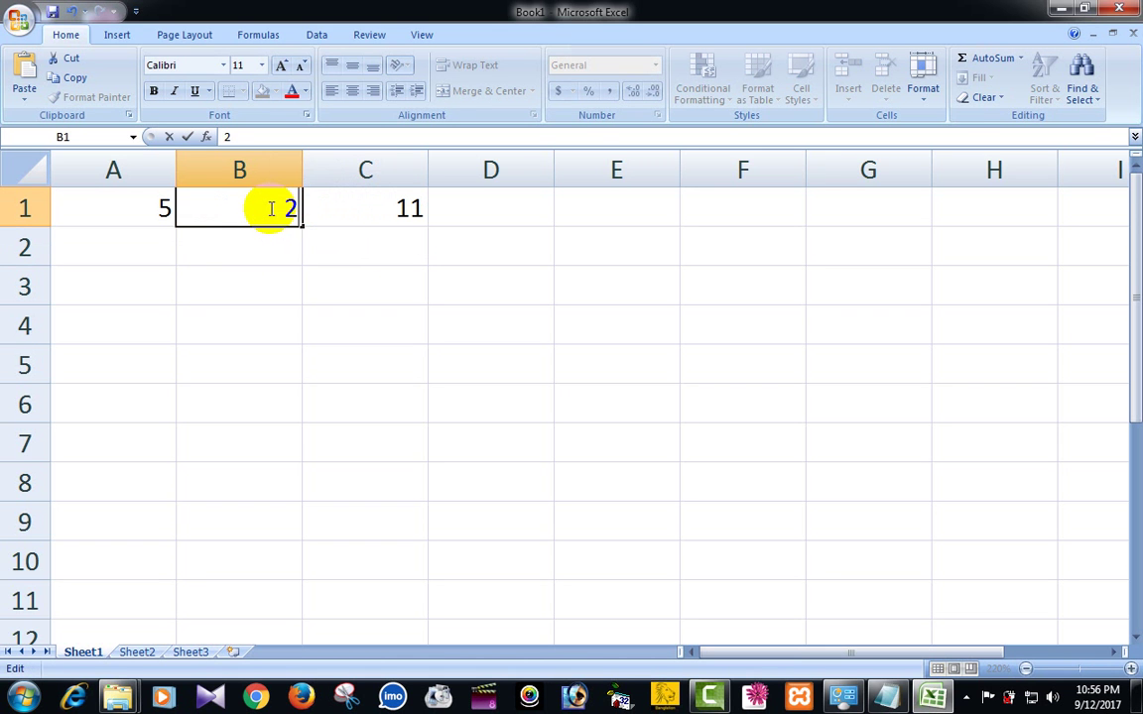
pyautogui.click(347, 217)
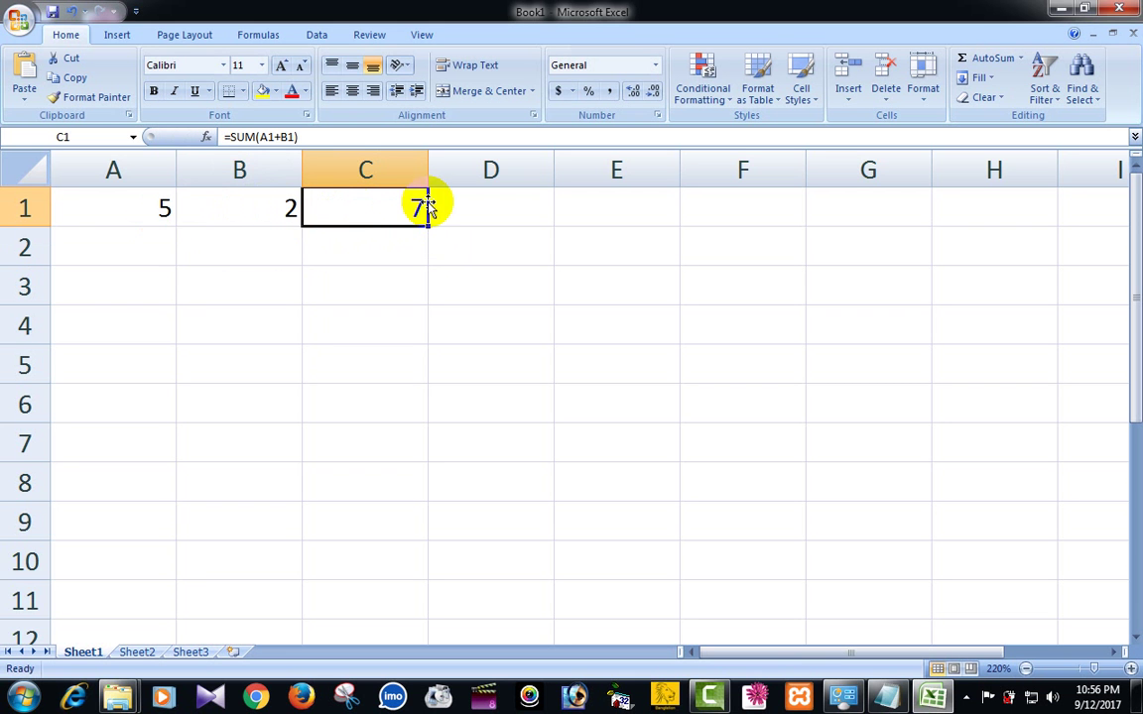
pyautogui.click(280, 210)
pyautogui.doubleClick(285, 210)
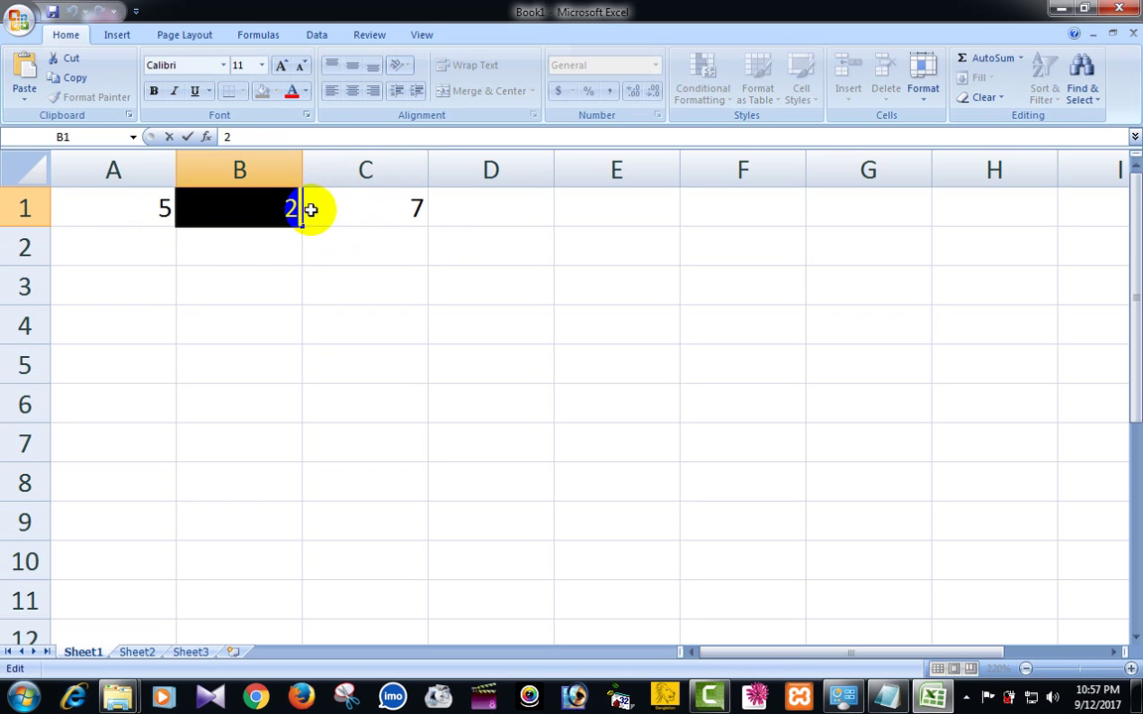
pyautogui.write('0')
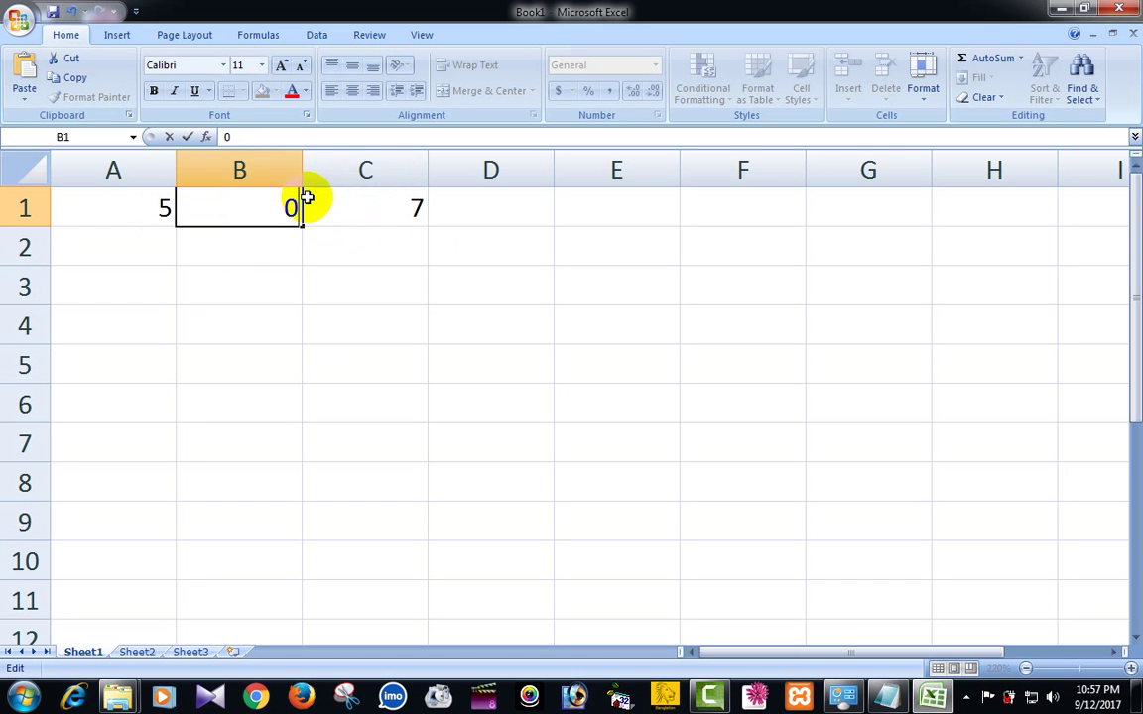
pyautogui.click(349, 201)
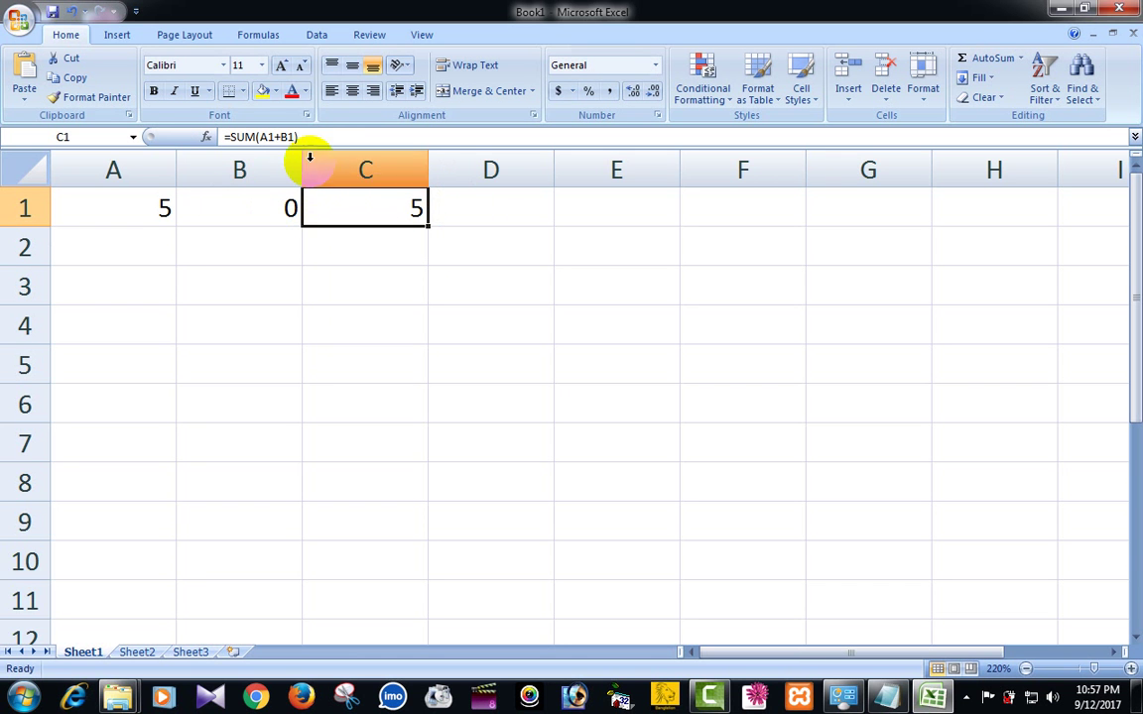
# Replace C1's formula with trial references to cells in columns E, A and H.
pyautogui.moveTo(300, 137); pyautogui.dragTo(221, 137)
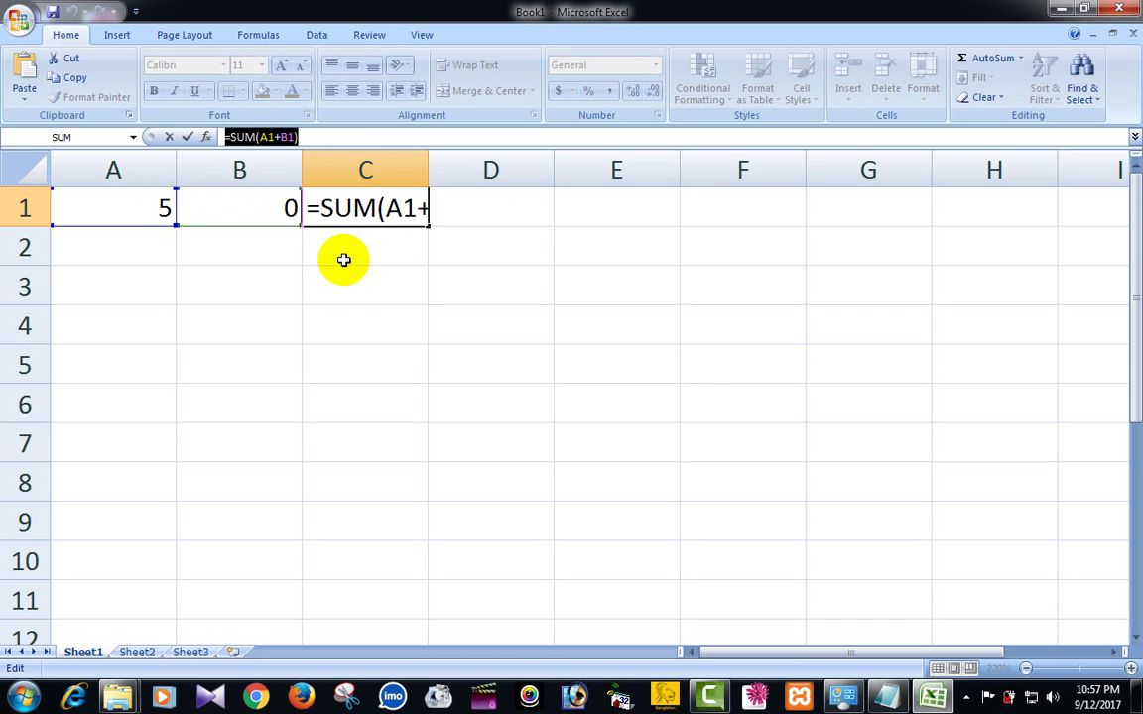
pyautogui.click(635, 362)
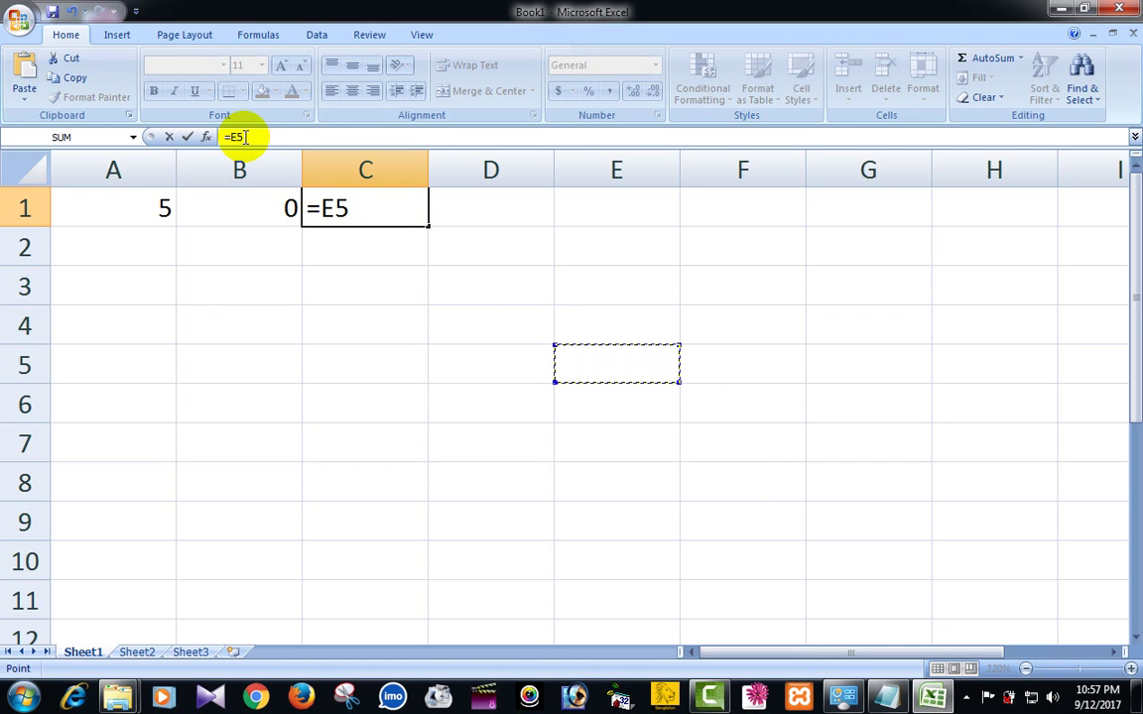
pyautogui.click(608, 322)
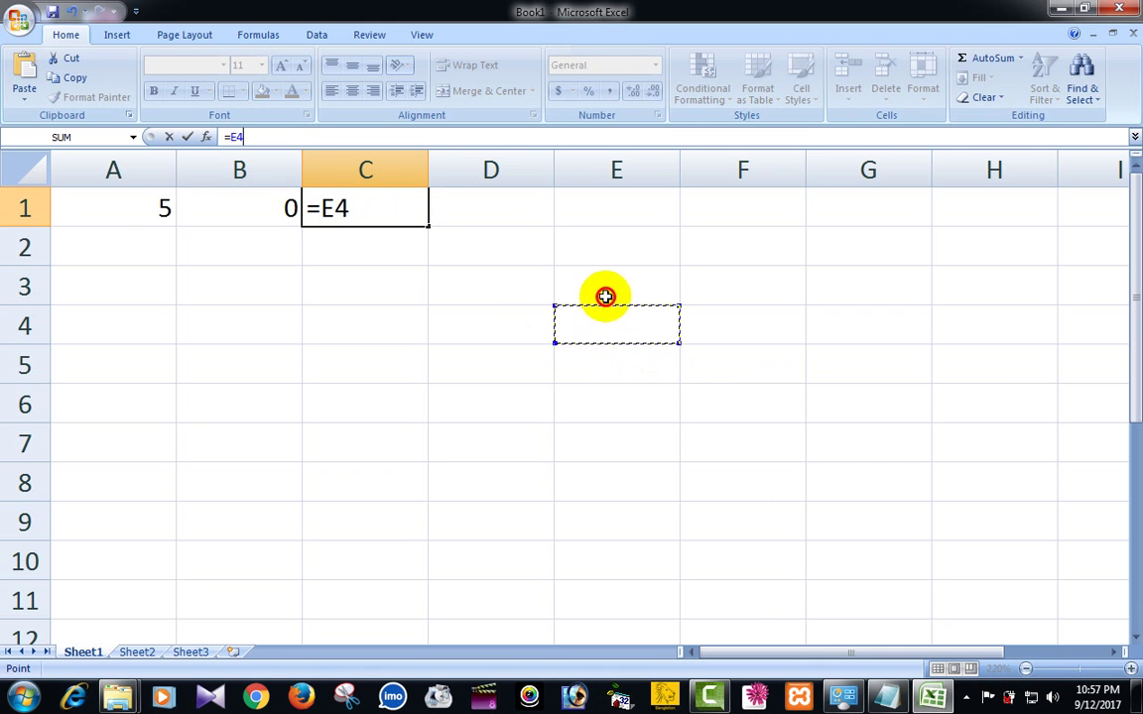
pyautogui.click(595, 246)
pyautogui.click(605, 298)
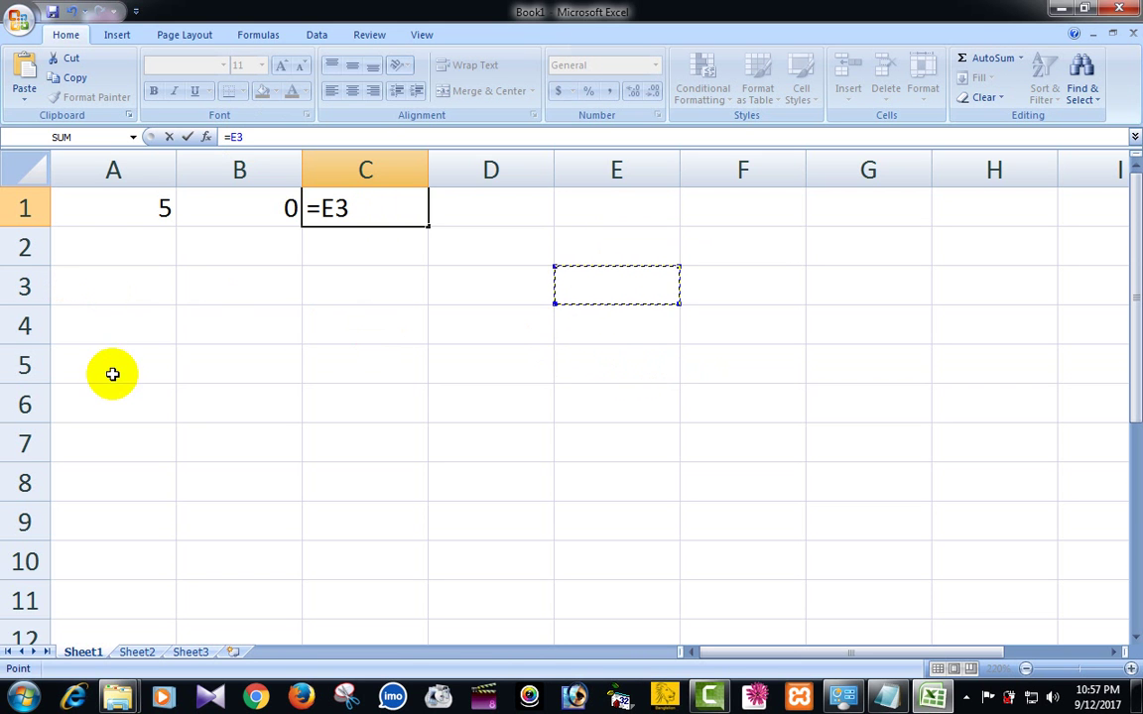
pyautogui.click(102, 210)
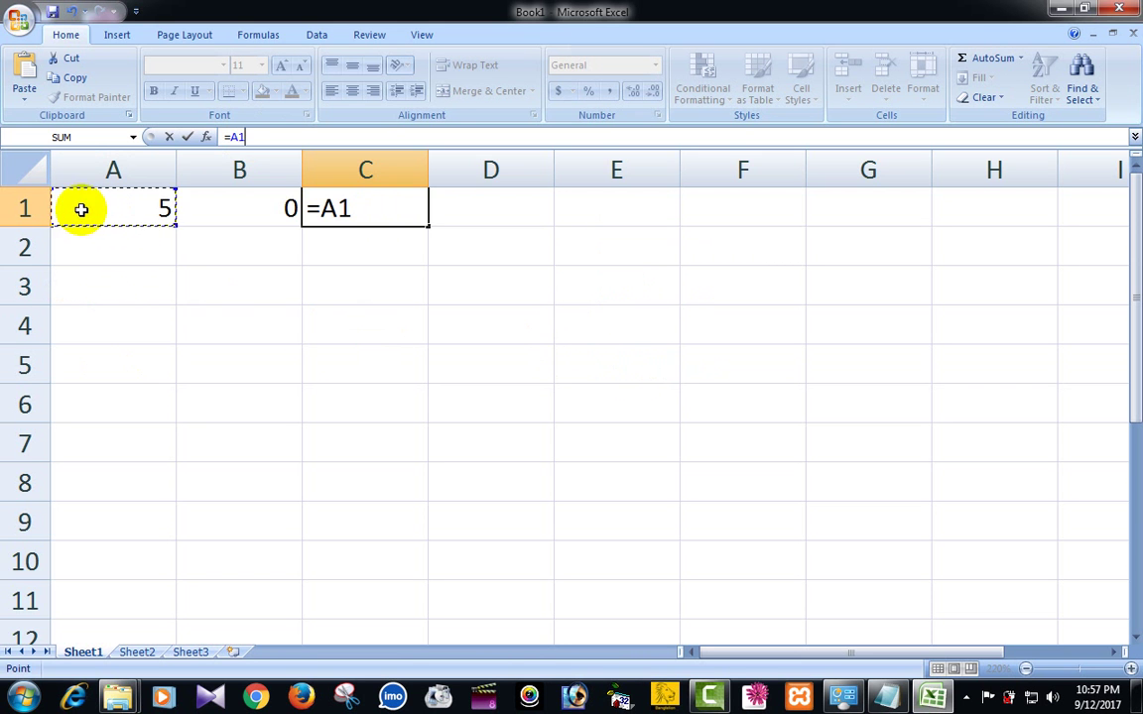
pyautogui.click(135, 256)
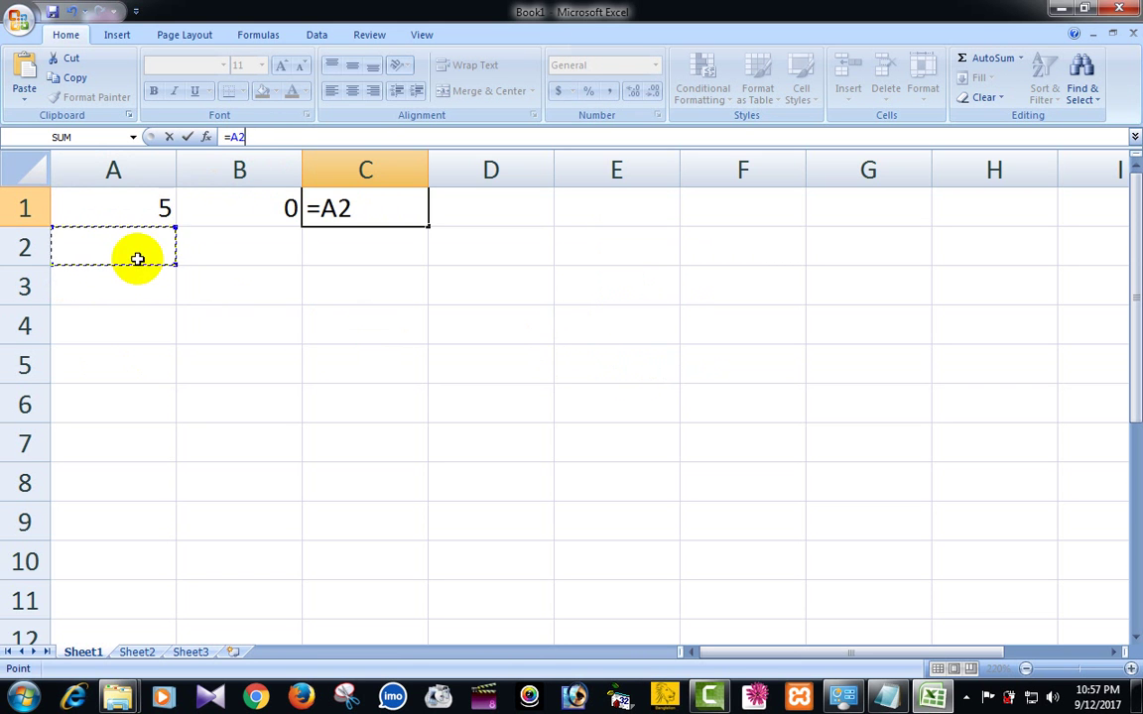
pyautogui.click(122, 287)
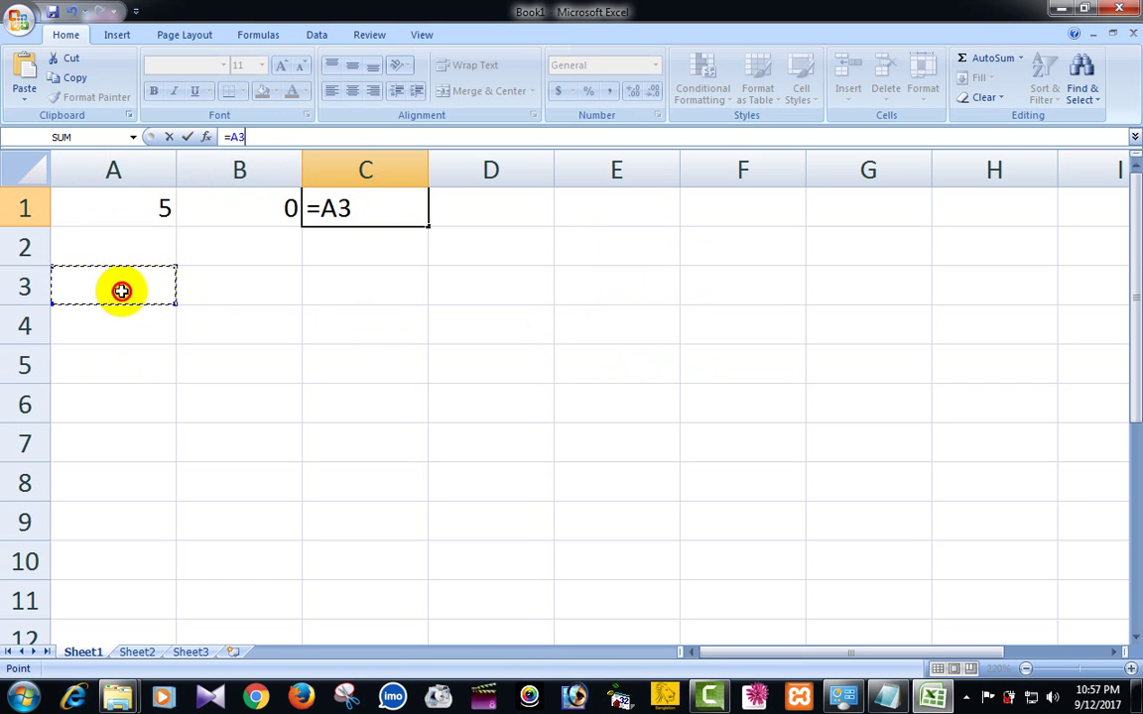
pyautogui.click(1000, 553)
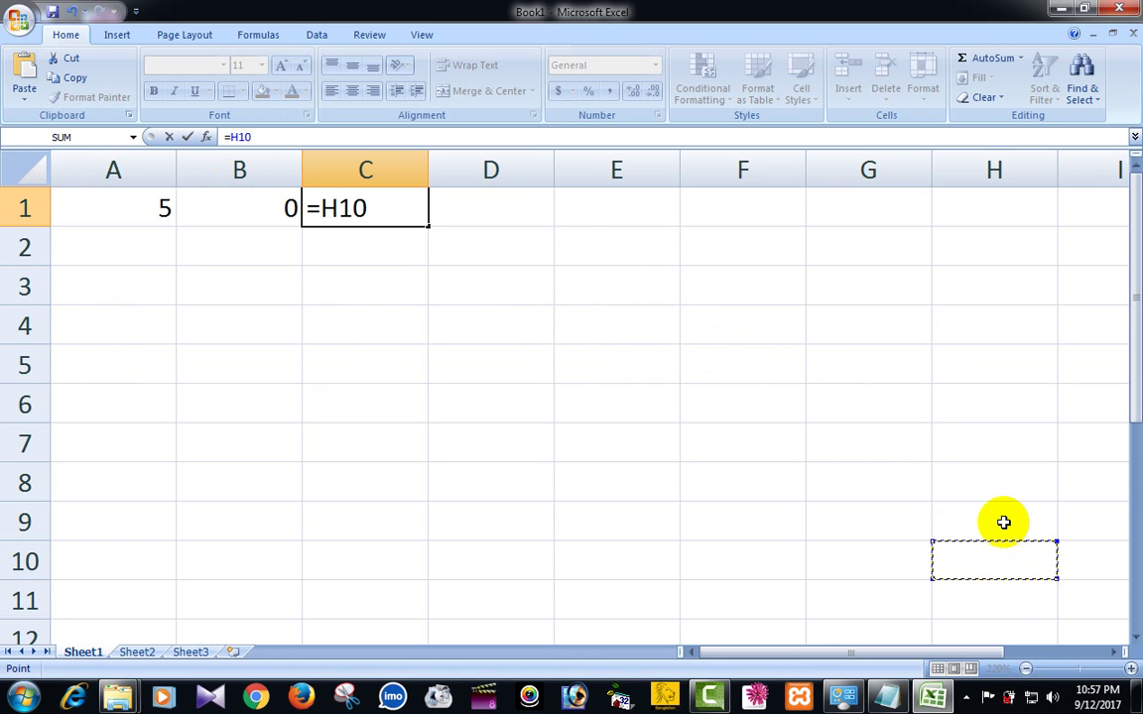
pyautogui.click(1005, 520)
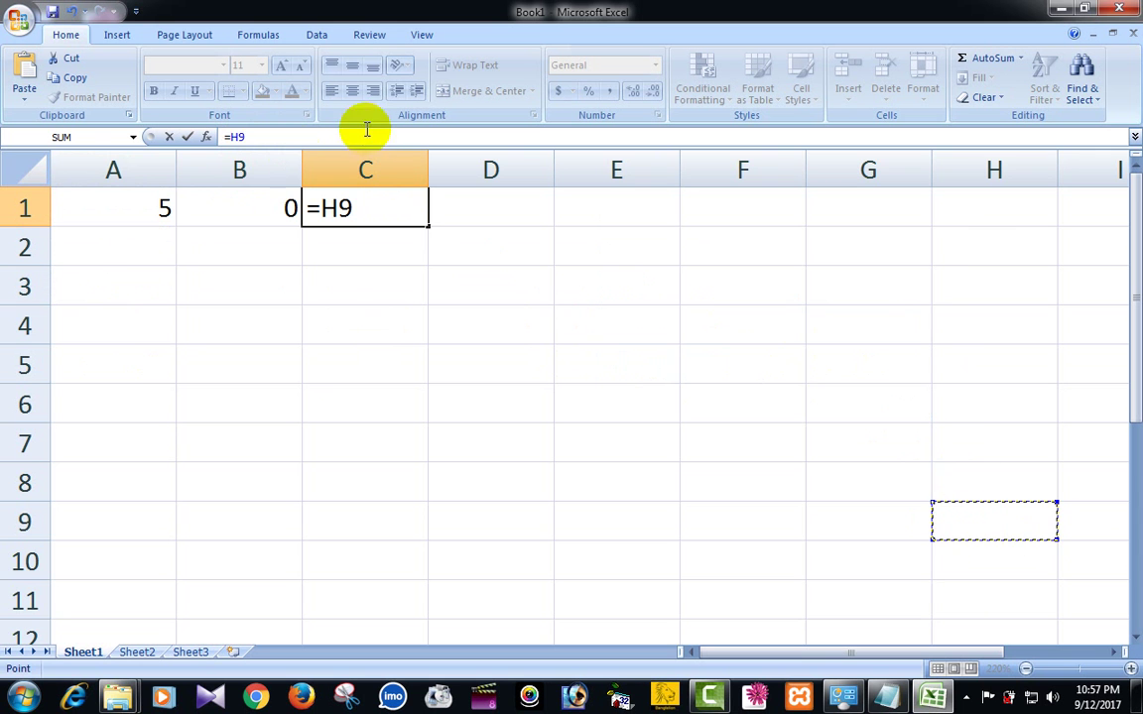
# Try several cells around A1:B2 as C1's reference, settling on =A2.
pyautogui.click(113, 198)
pyautogui.click(245, 205)
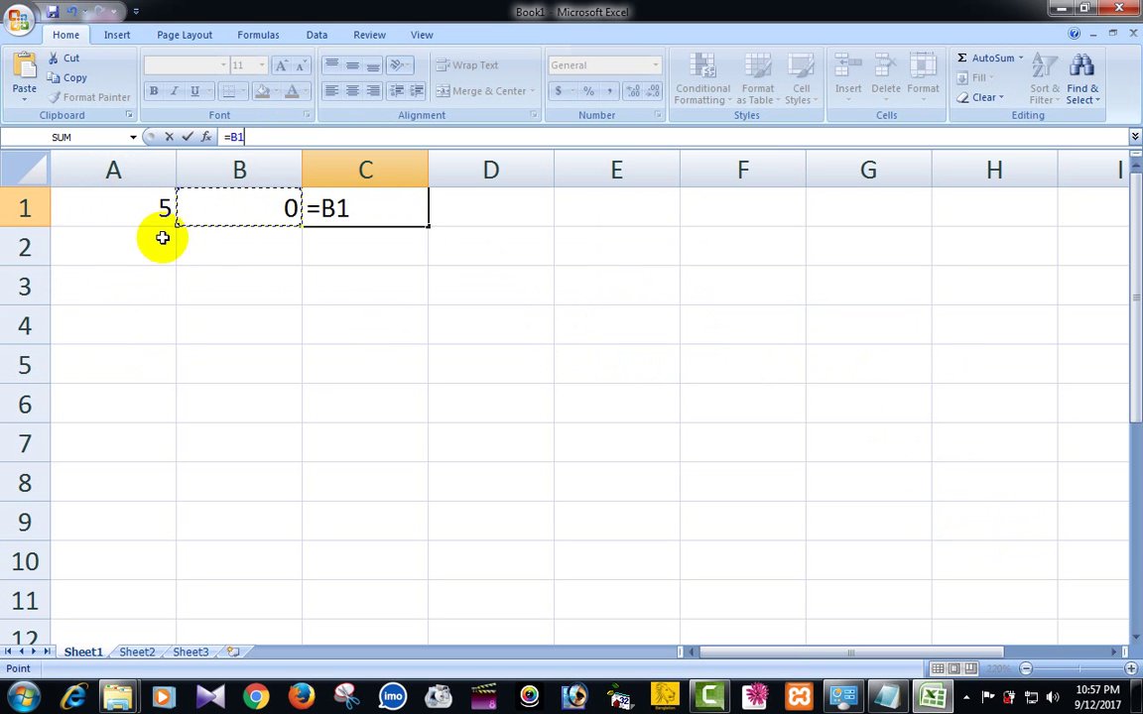
pyautogui.click(160, 237)
pyautogui.click(227, 246)
pyautogui.click(199, 218)
pyautogui.click(146, 204)
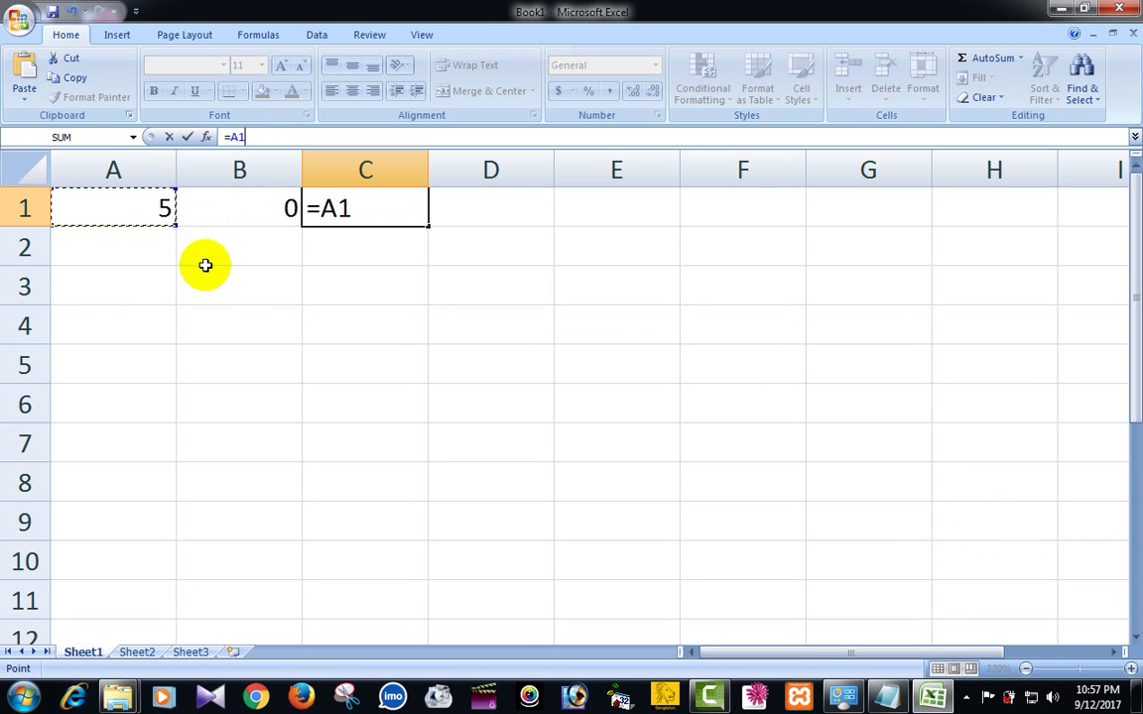
pyautogui.click(204, 260)
pyautogui.click(140, 250)
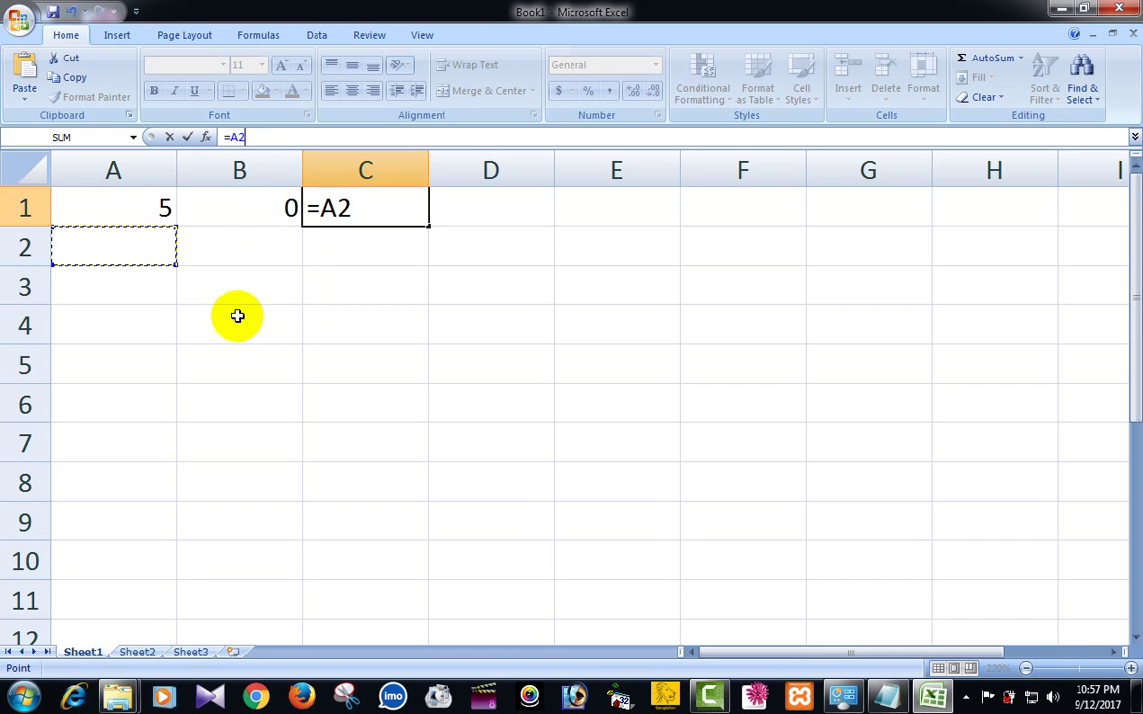
# Delete the formula text from C1 in the formula bar, leaving the cell blank.
pyautogui.click(261, 139)
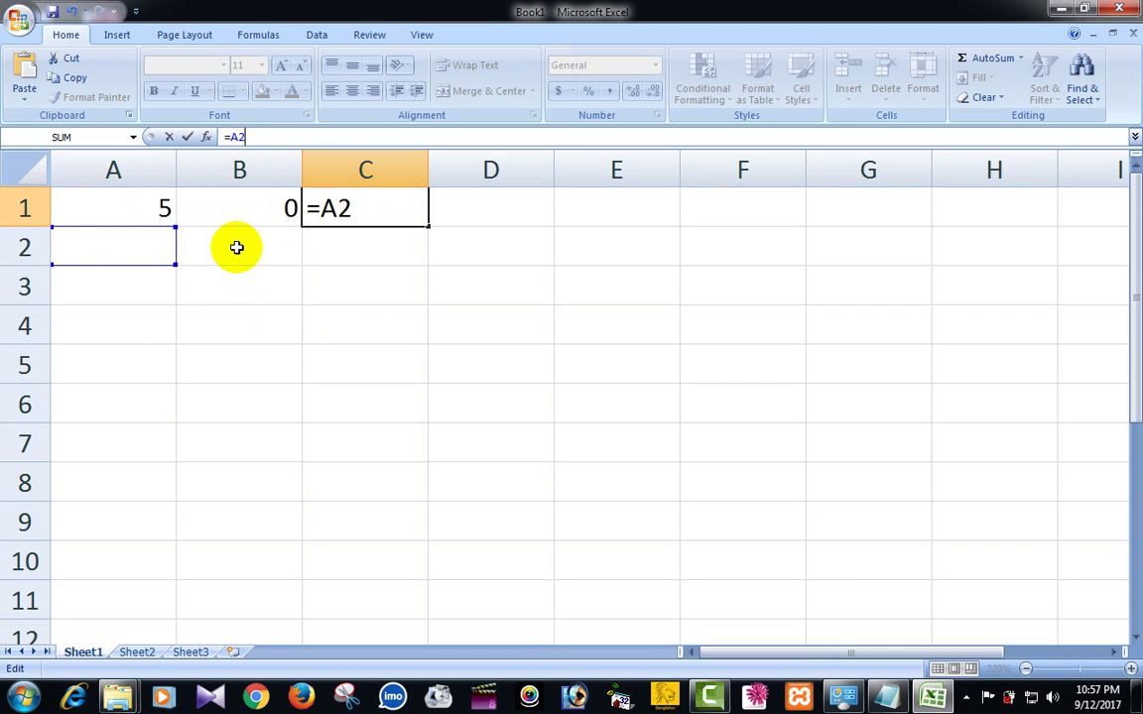
pyautogui.moveTo(263, 140); pyautogui.dragTo(197, 139)
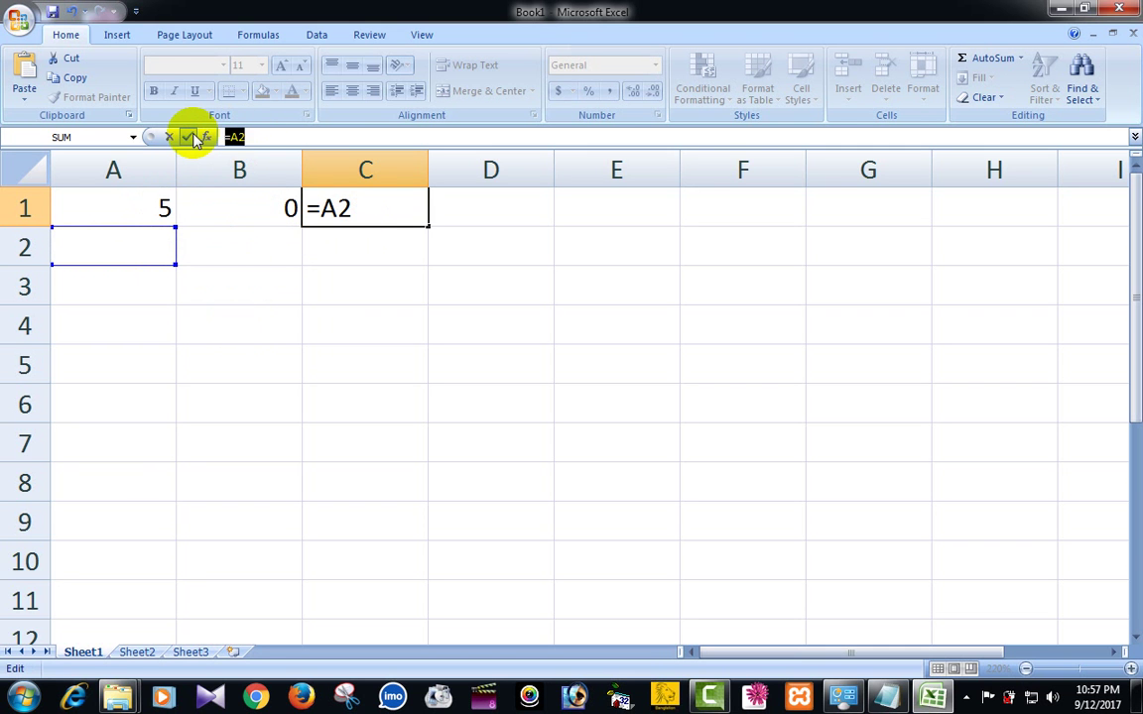
pyautogui.press('BackSpace')
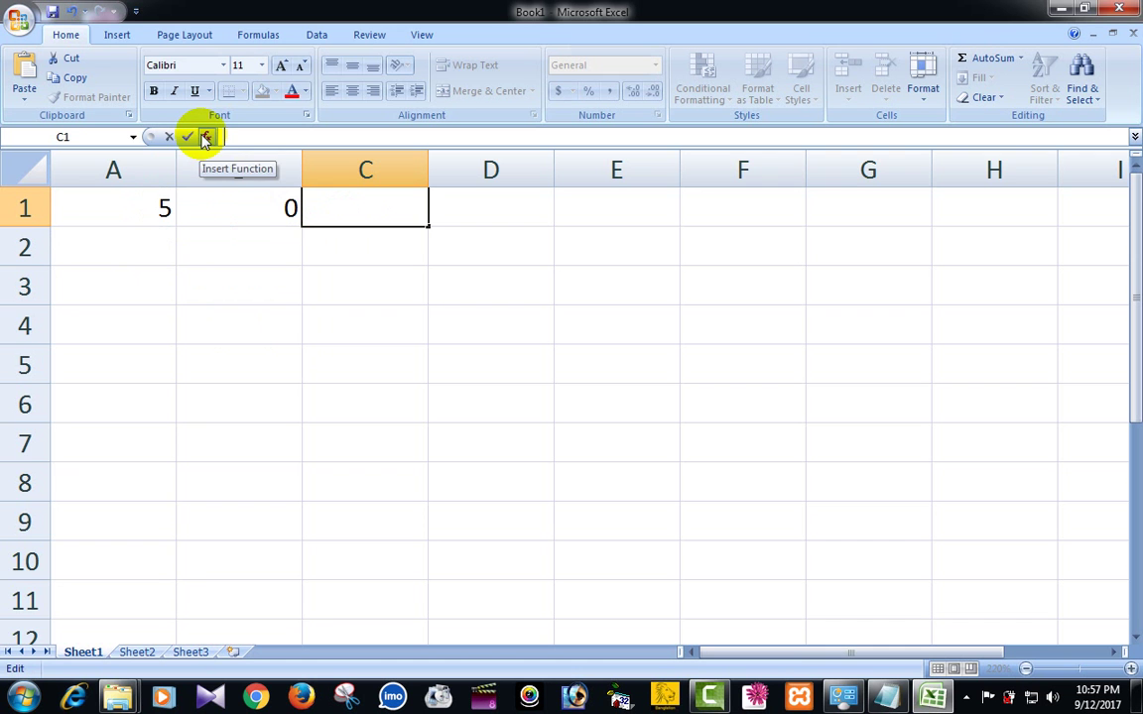
pyautogui.hotkey('ctrl', 'z')
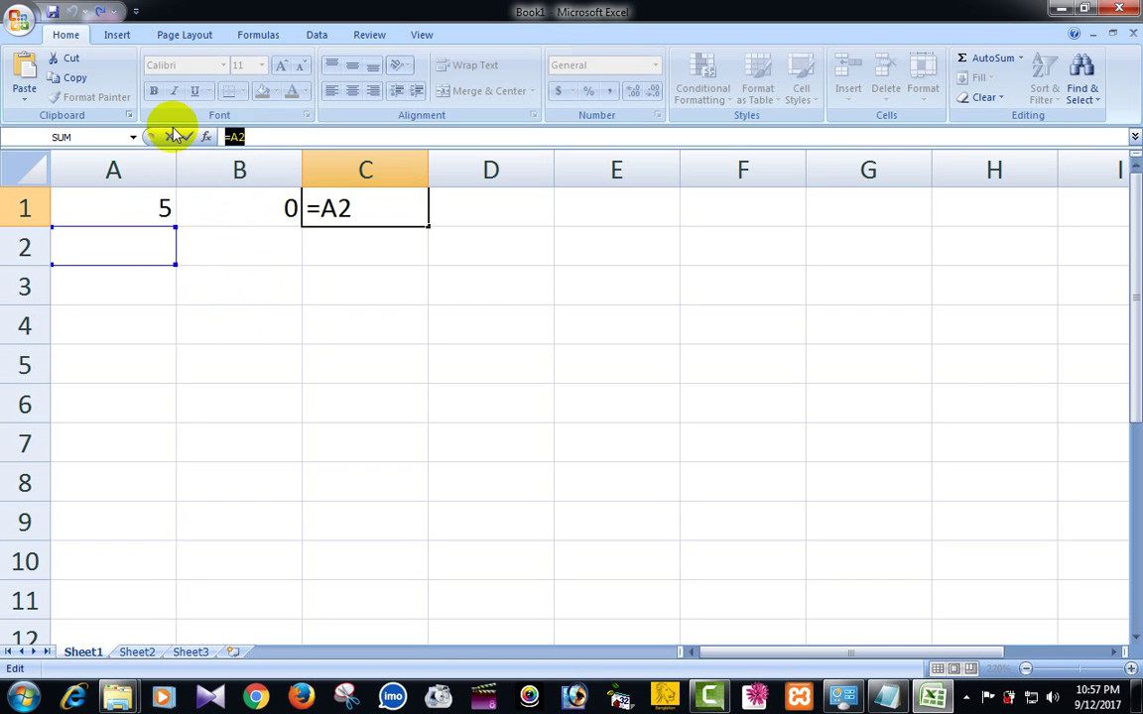
pyautogui.click(118, 210)
pyautogui.click(242, 210)
pyautogui.click(327, 210)
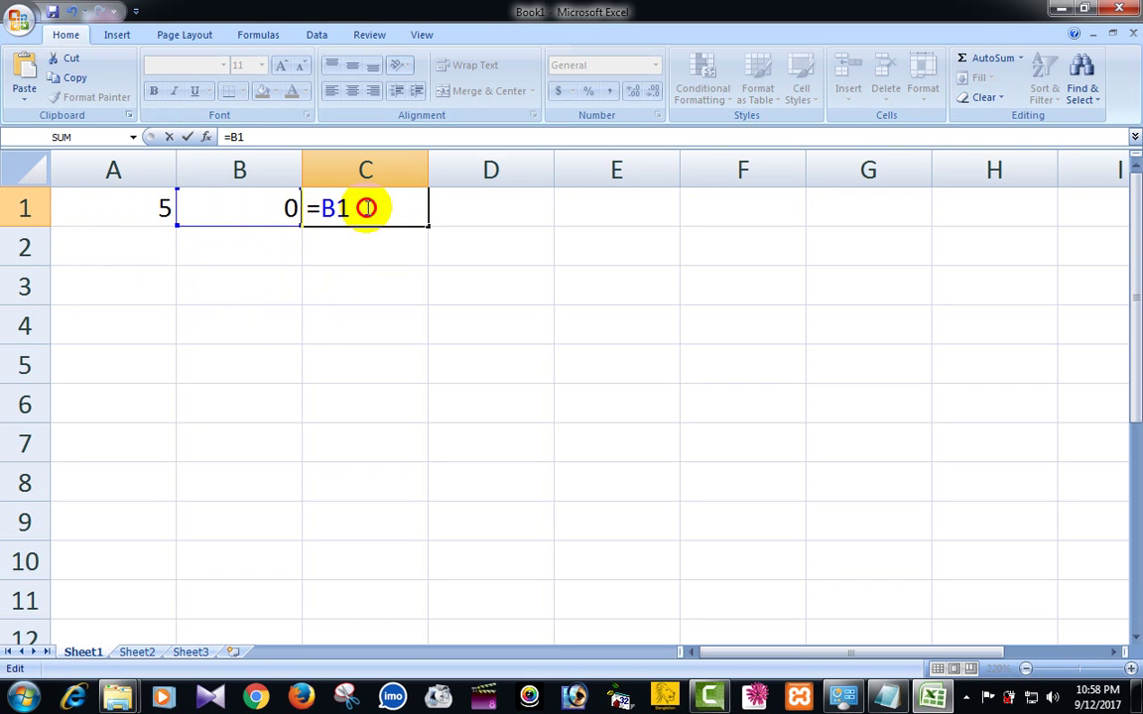
pyautogui.moveTo(366, 208); pyautogui.dragTo(276, 209)
pyautogui.press('BackSpace')
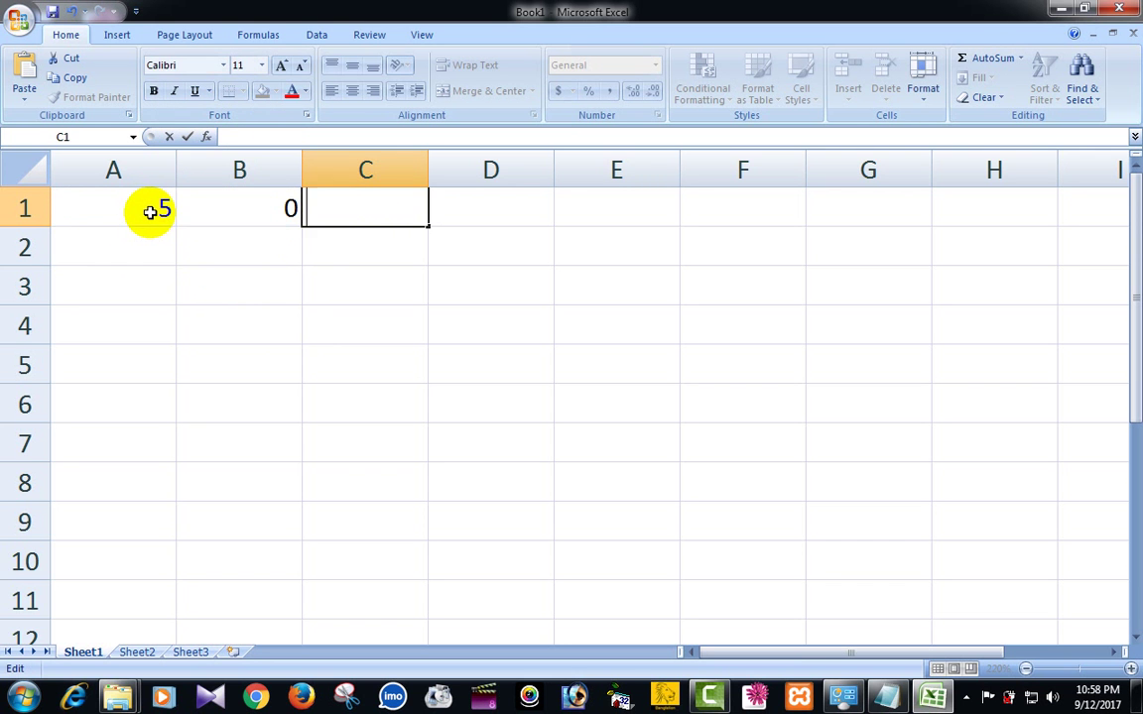
# Undo to restore C1's result of 5, then select C2 for its formula.
pyautogui.click(276, 209)
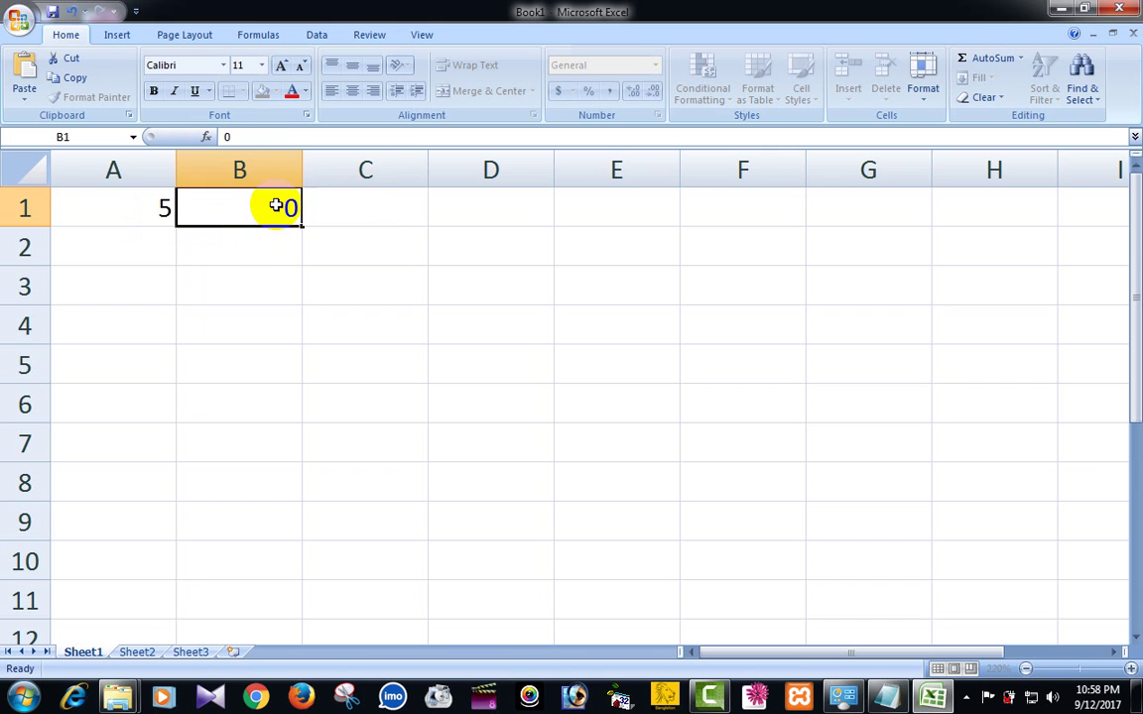
pyautogui.click(112, 255)
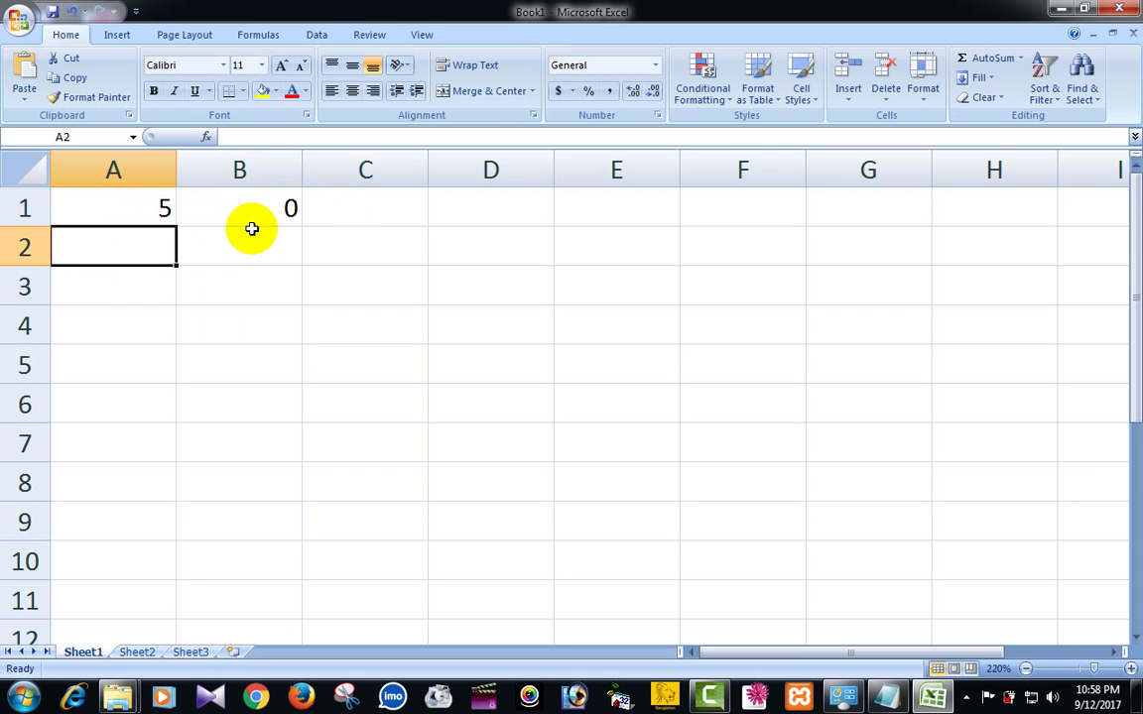
pyautogui.hotkey('ctrl', 'z')
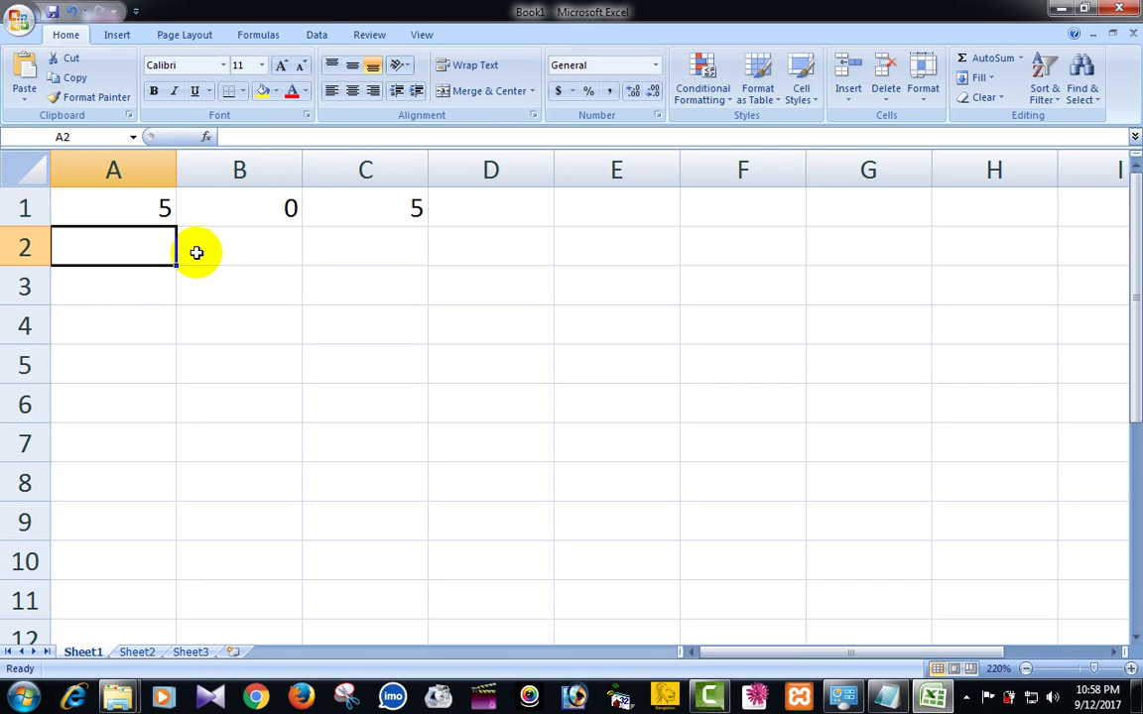
pyautogui.click(196, 252)
pyautogui.click(139, 248)
pyautogui.click(210, 248)
pyautogui.click(143, 250)
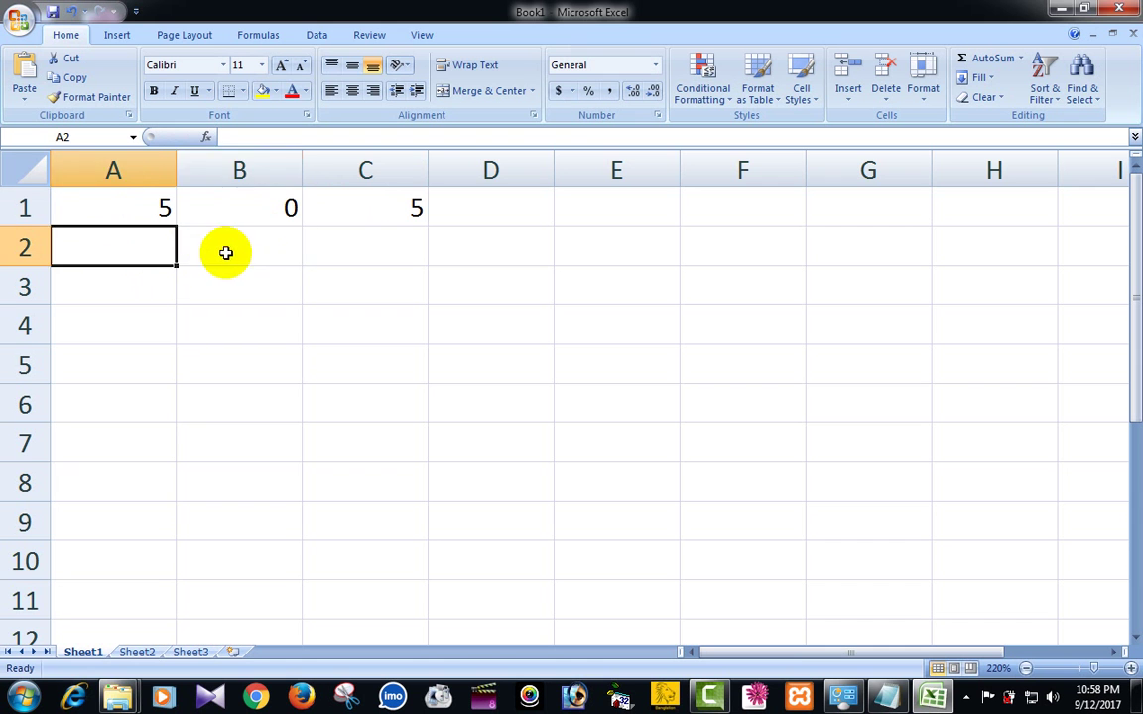
pyautogui.click(228, 252)
pyautogui.click(357, 248)
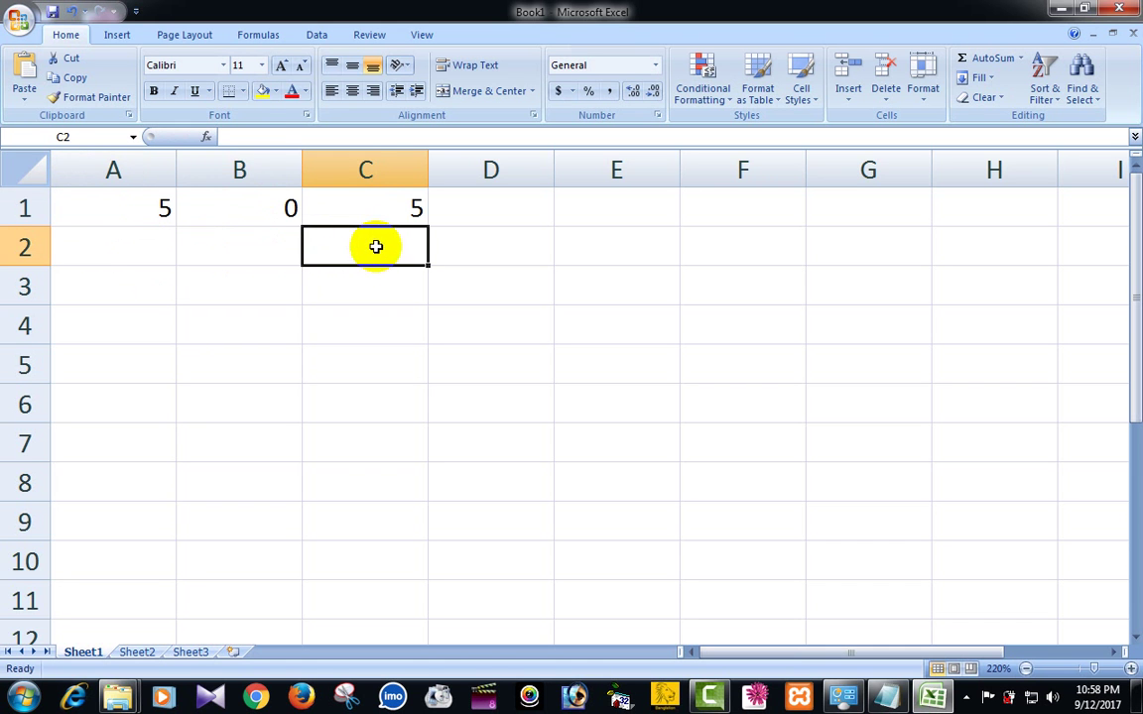
pyautogui.click(255, 136)
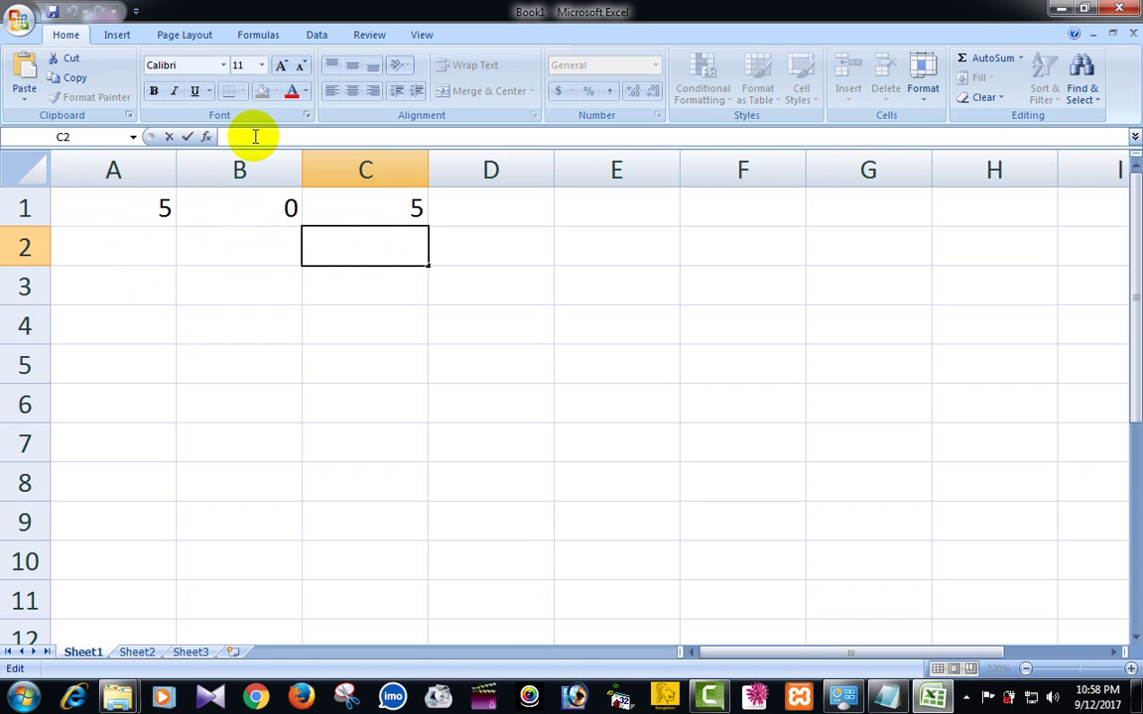
# Enter the formula =A2-B2 in C2.
pyautogui.write('=')
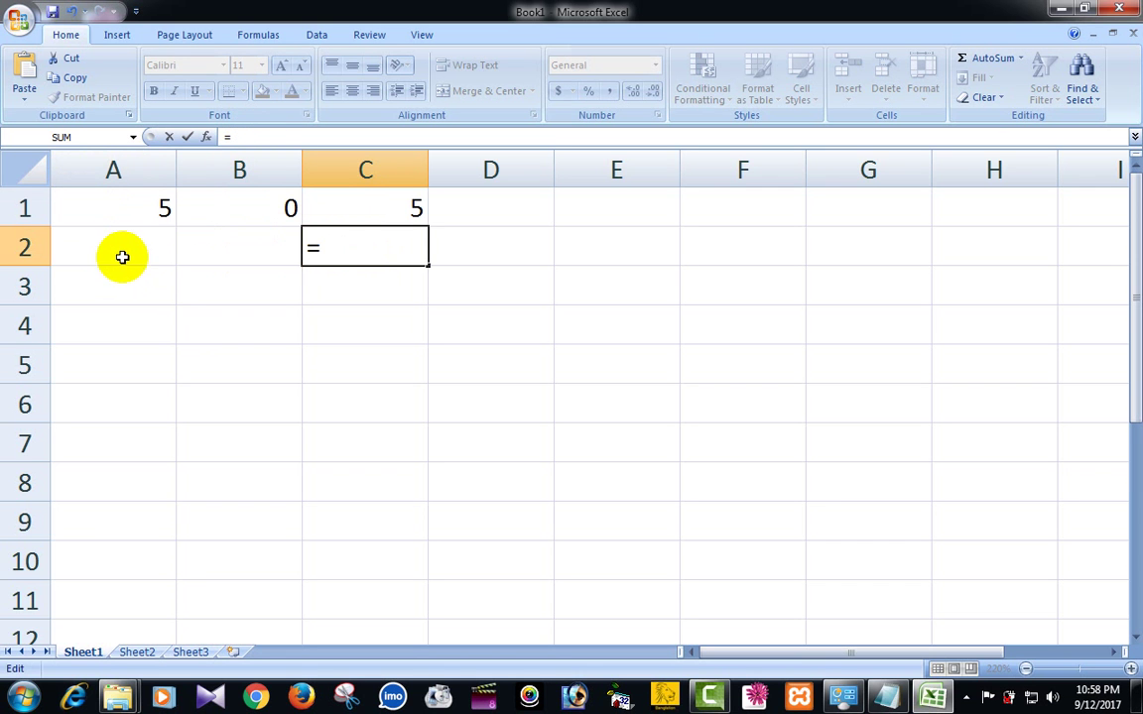
pyautogui.click(122, 255)
pyautogui.write('-')
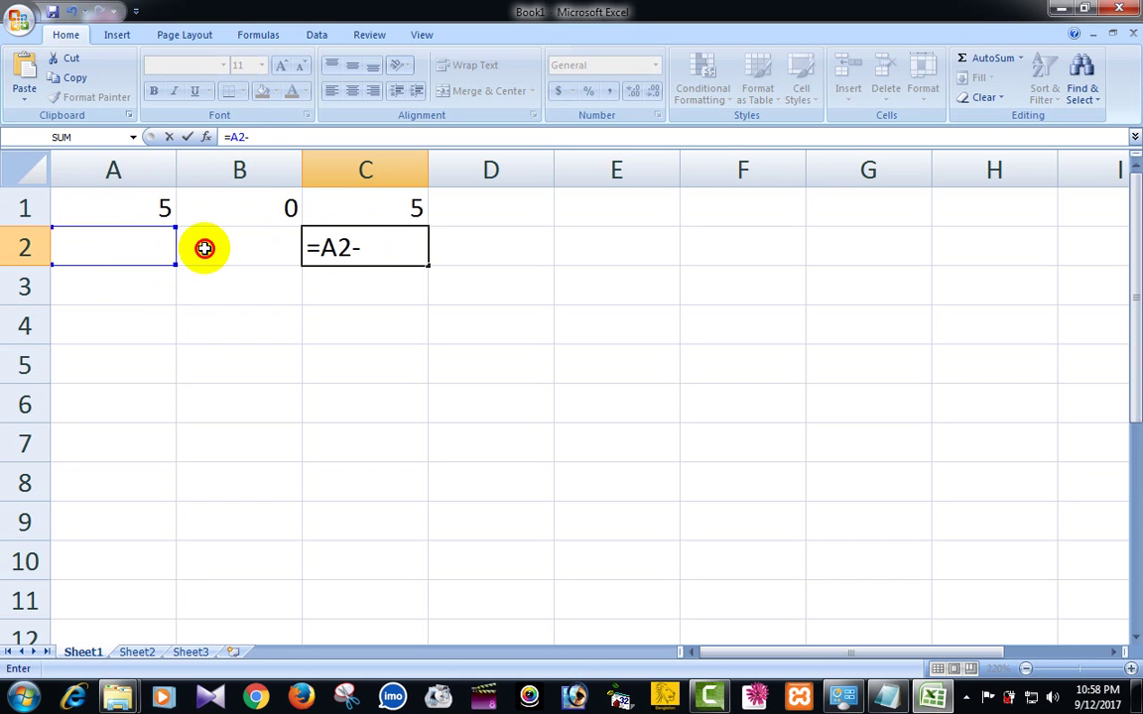
pyautogui.click(205, 246)
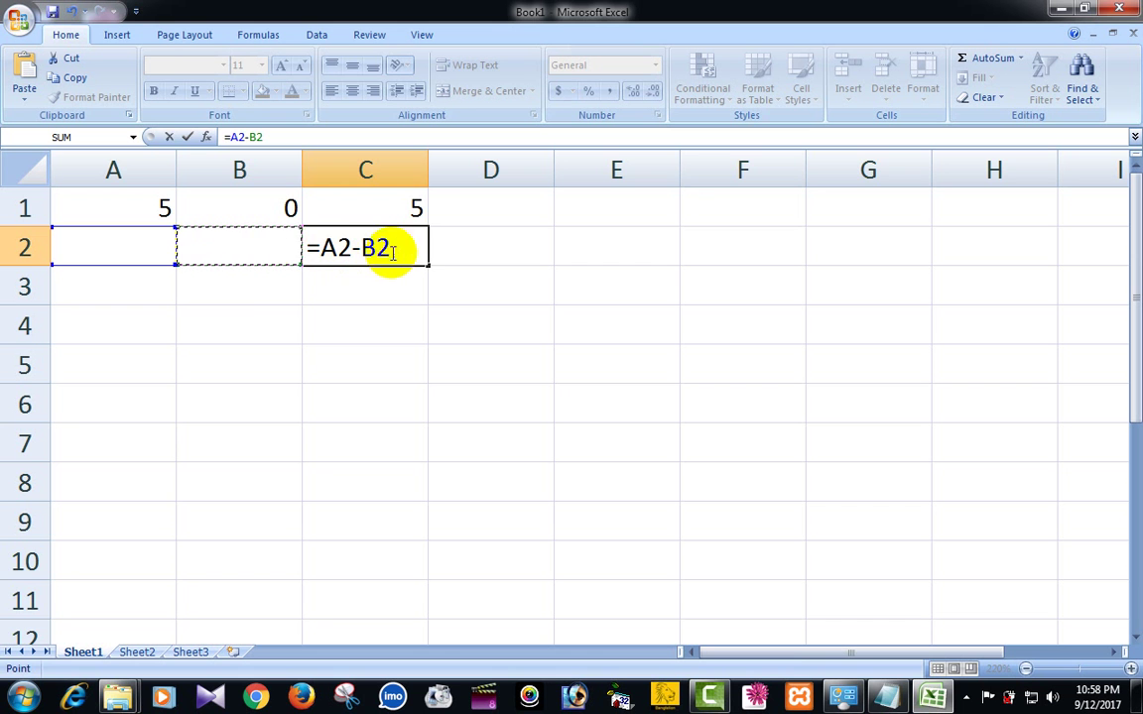
pyautogui.press('Return')
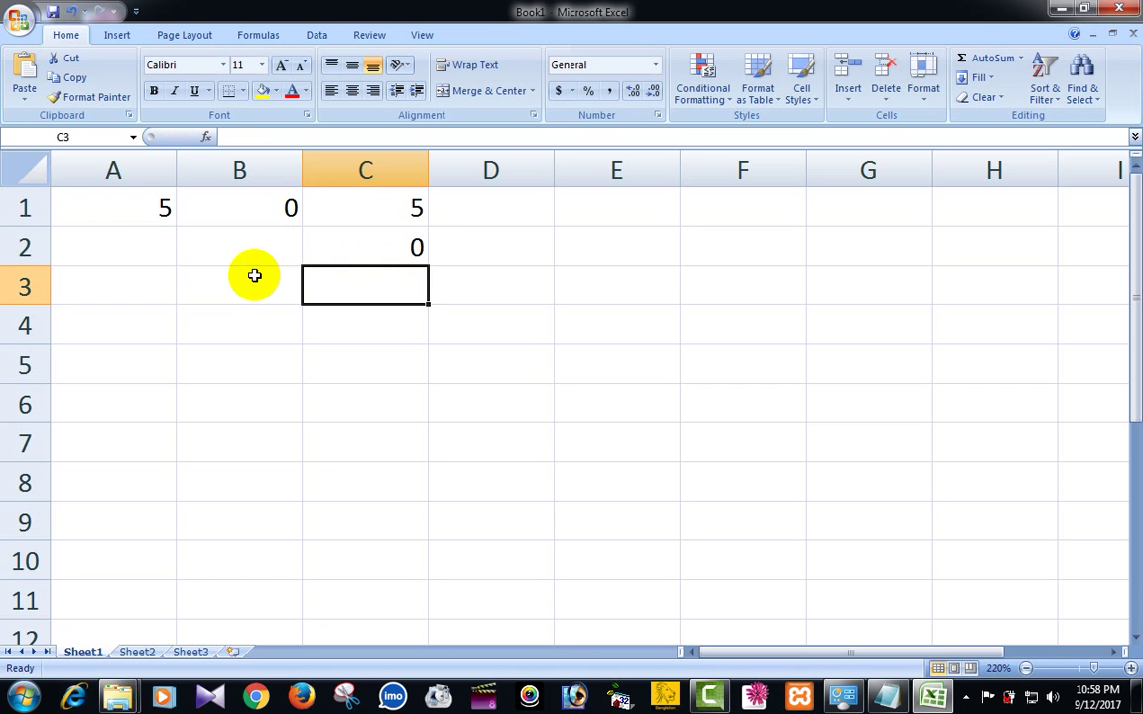
# Enter 8 in A2 and 2 in B2 so C2 shows 6.
pyautogui.click(135, 271)
pyautogui.click(133, 252)
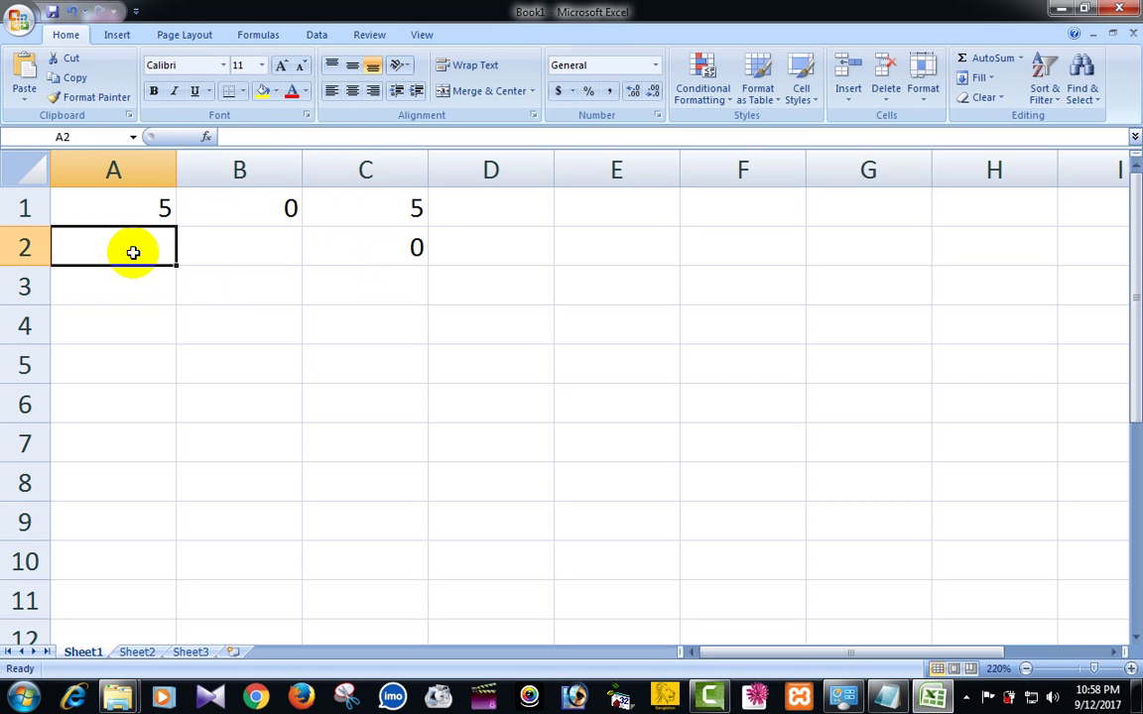
pyautogui.write('8')
pyautogui.click(228, 251)
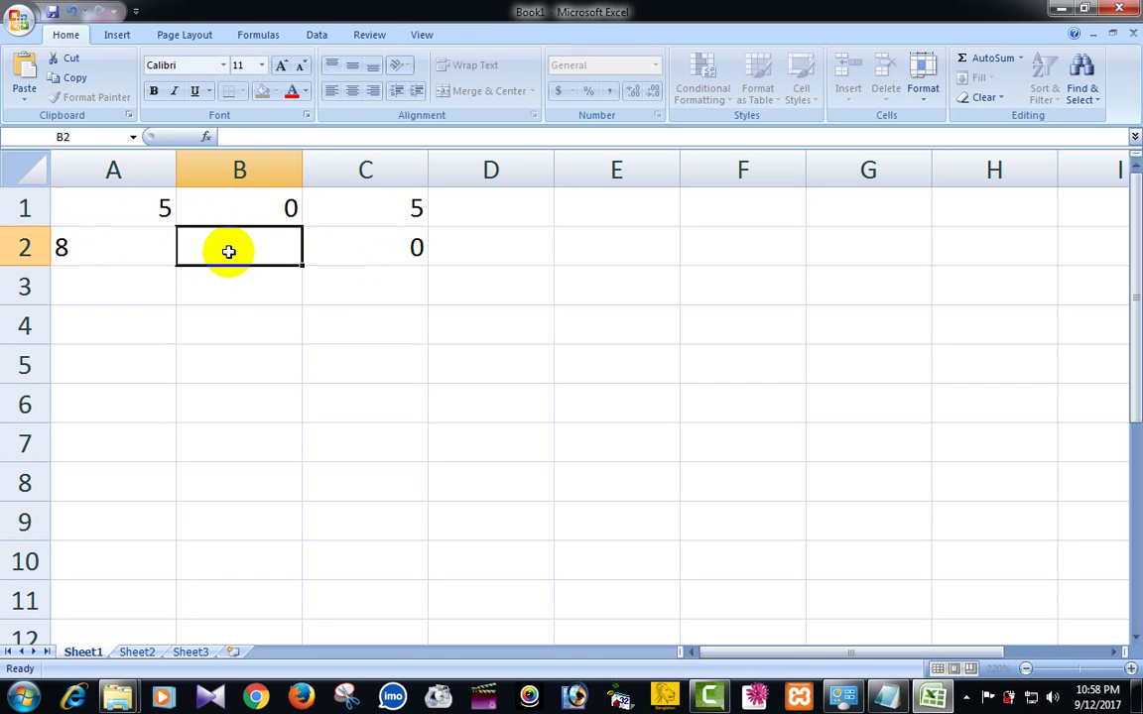
pyautogui.write('02')
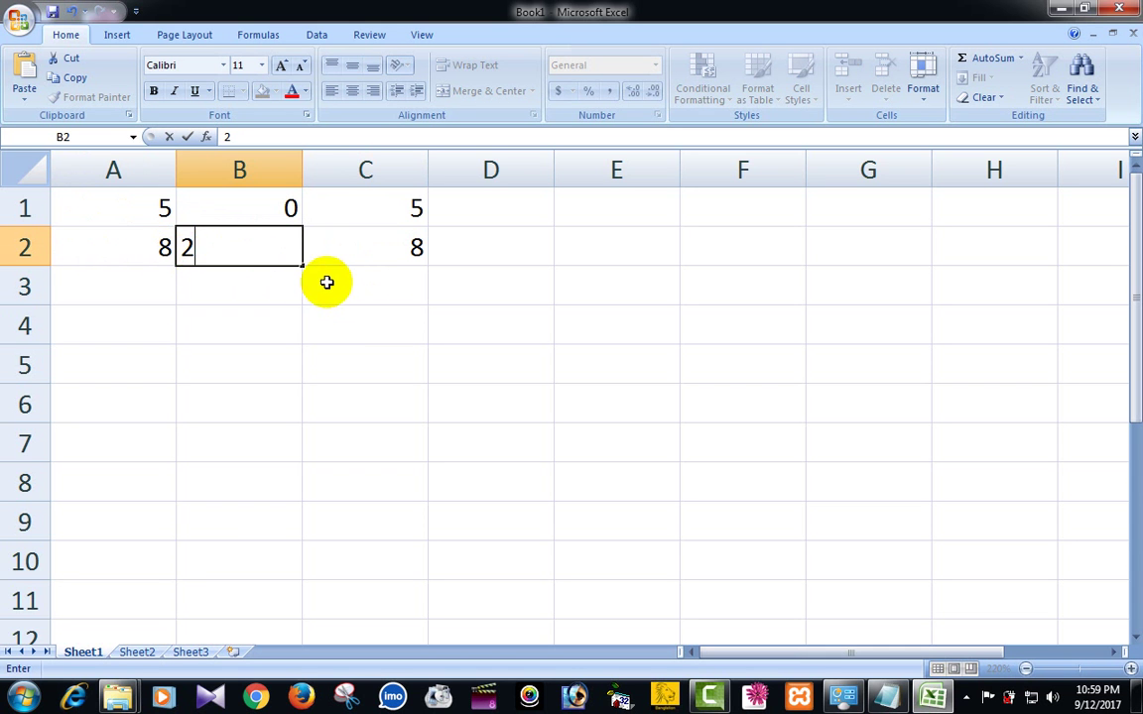
pyautogui.press('Return')
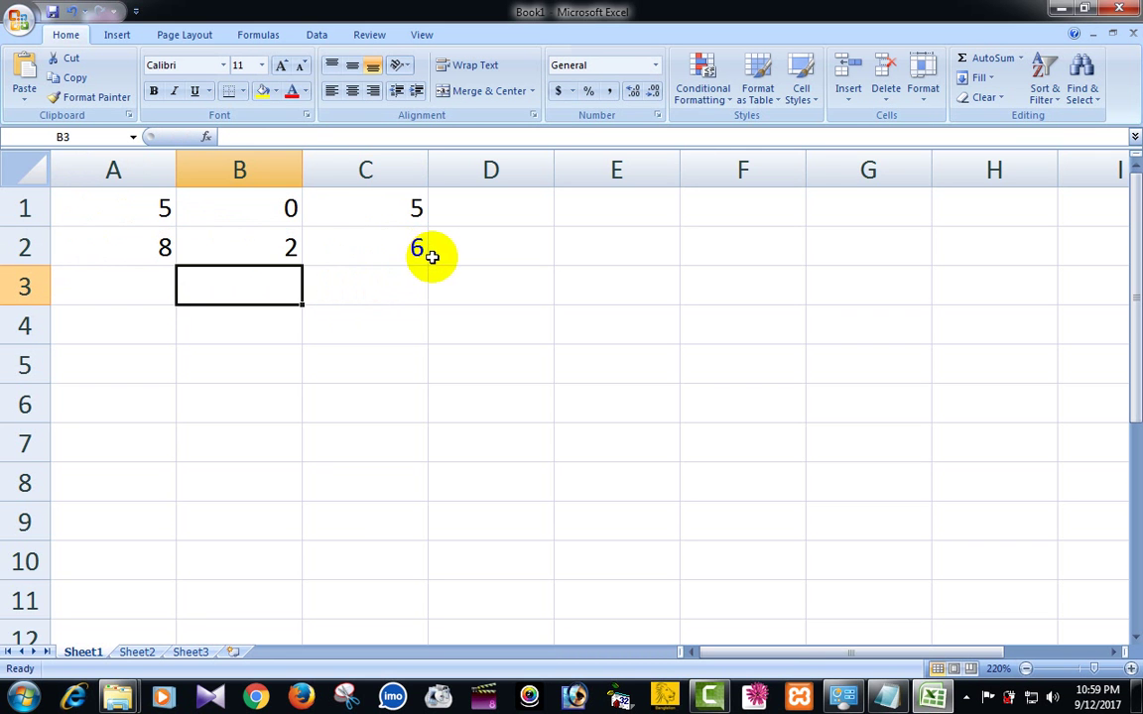
# Select A1:D10 and center its contents horizontally.
pyautogui.moveTo(94, 206)
pyautogui.mouseDown()
pyautogui.moveTo(507, 546)
pyautogui.moveTo(501, 561)
pyautogui.mouseUp()
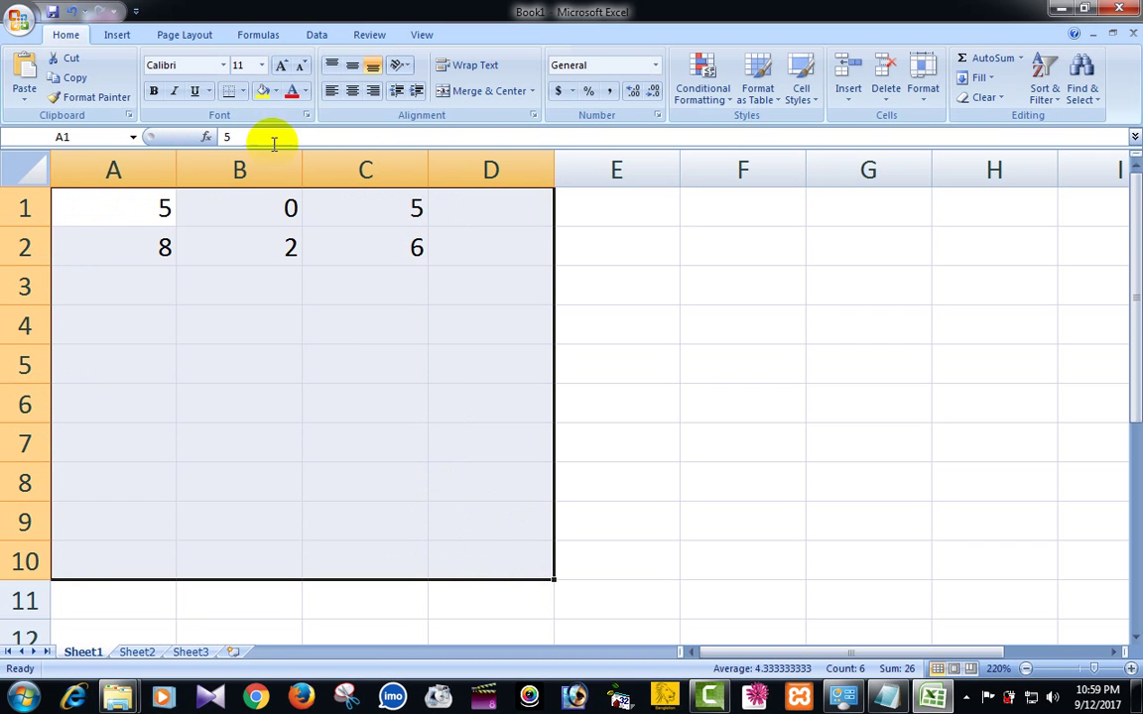
pyautogui.click(352, 90)
pyautogui.click(344, 253)
pyautogui.click(104, 285)
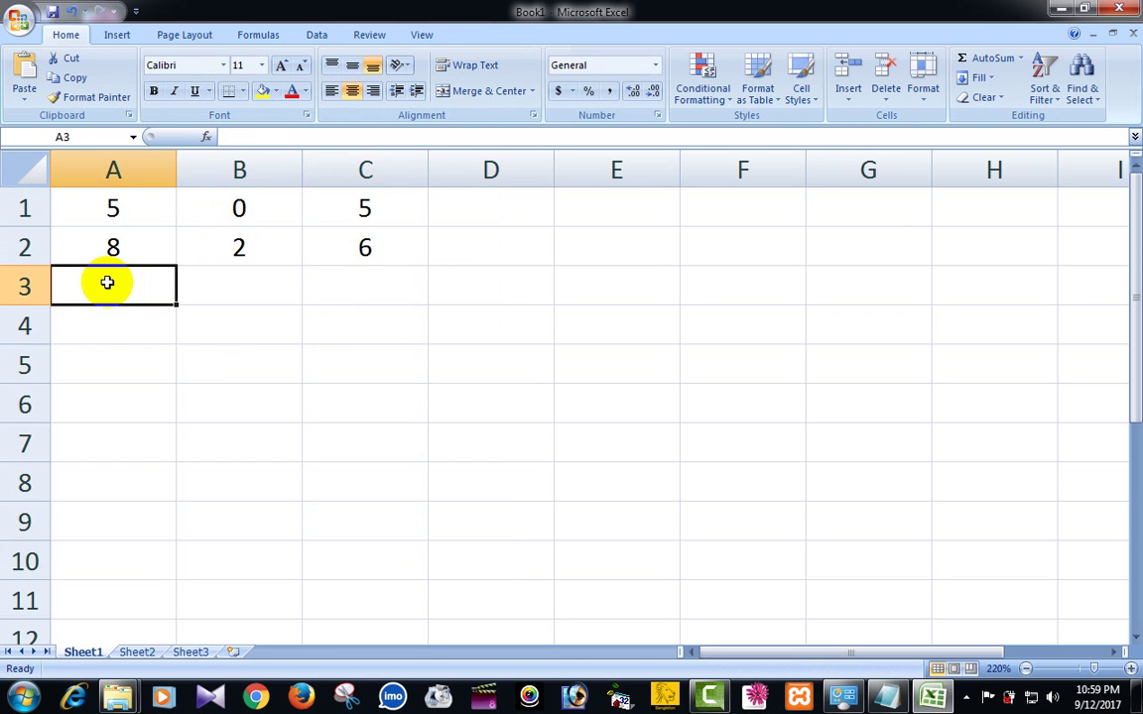
pyautogui.click(344, 283)
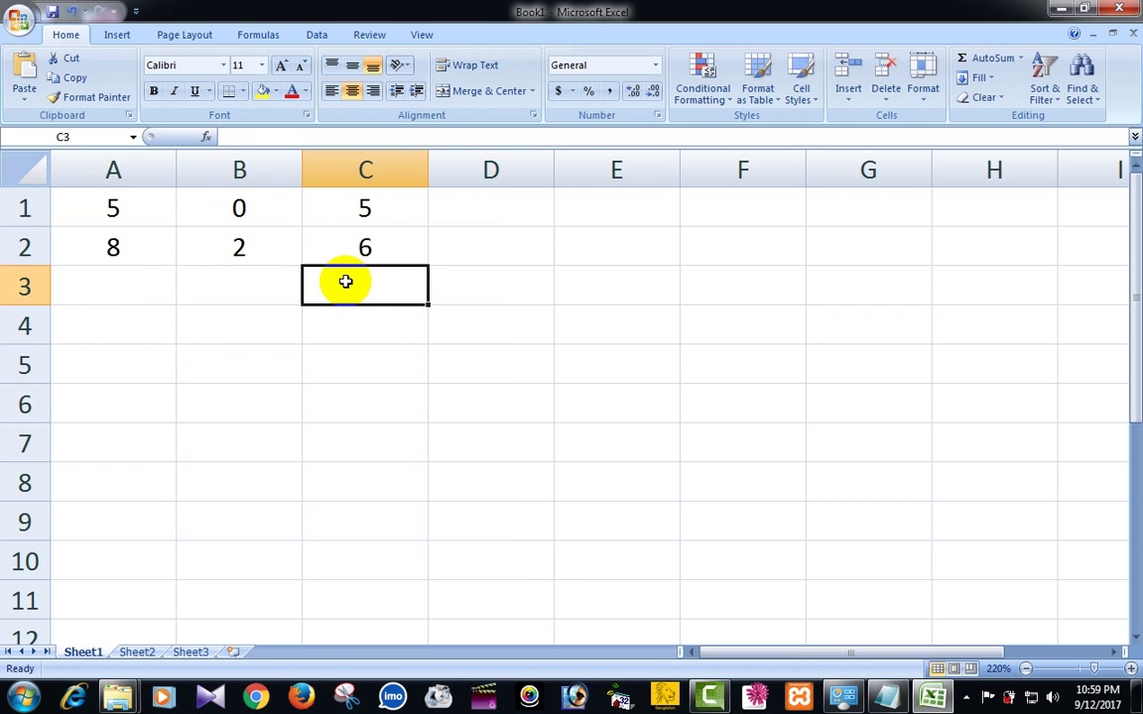
# Build a first A3/B3 division formula in C3, then undo it.
pyautogui.click(247, 133)
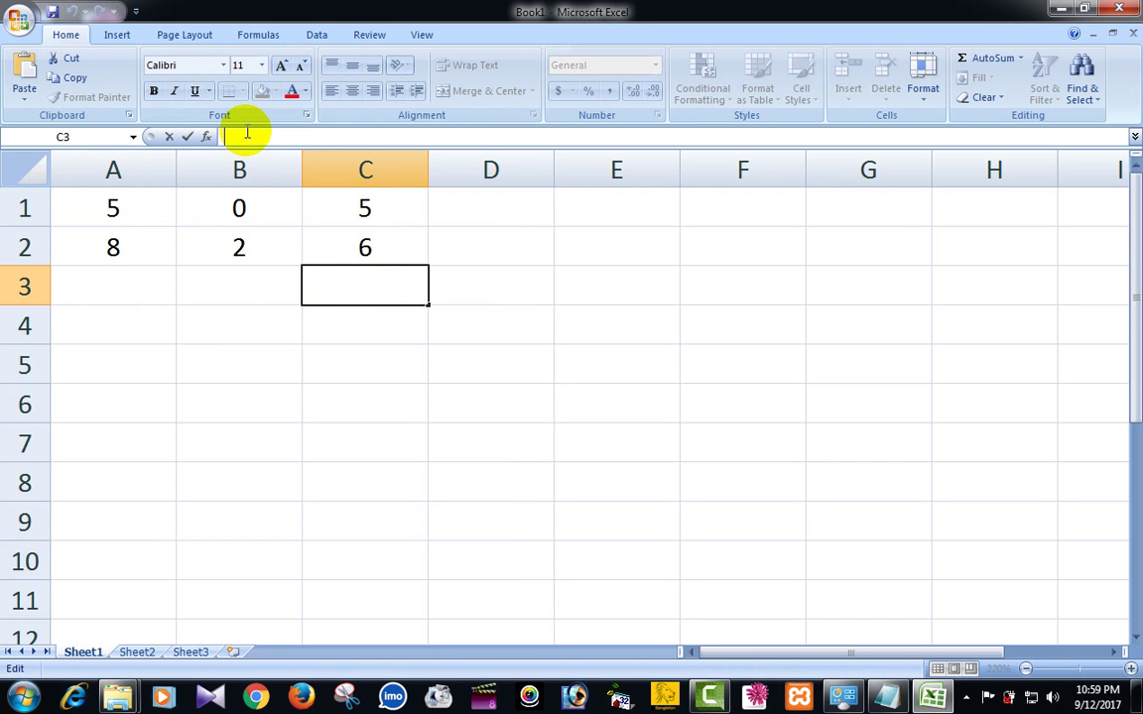
pyautogui.write('=')
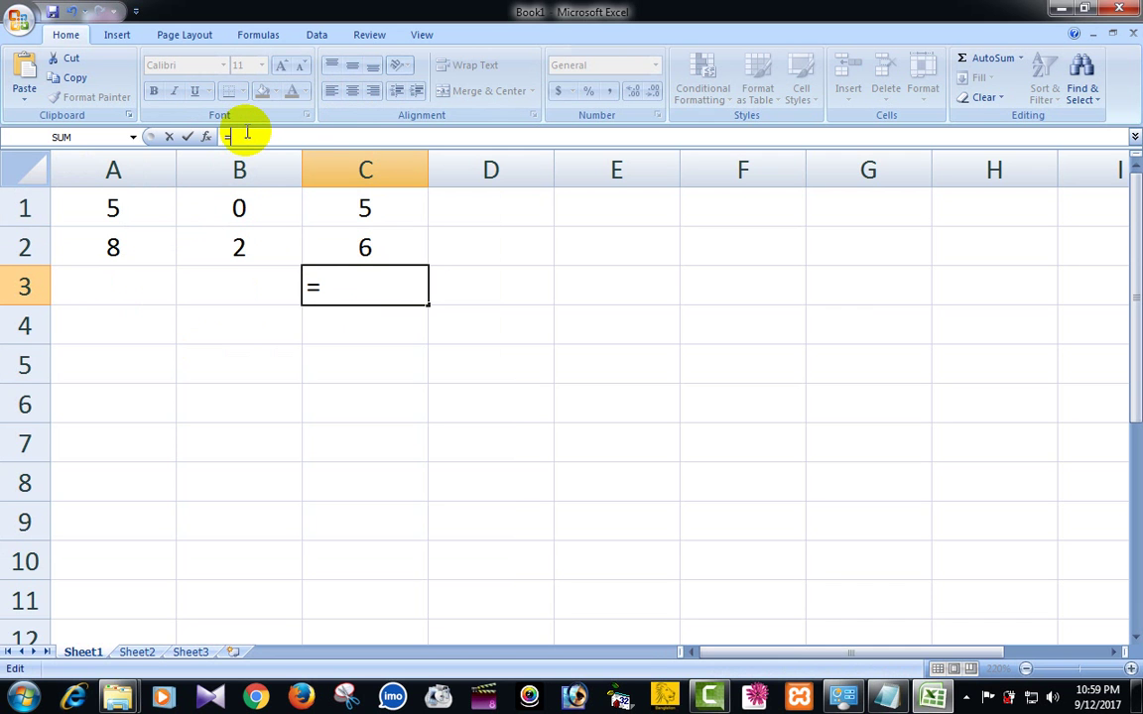
pyautogui.click(98, 290)
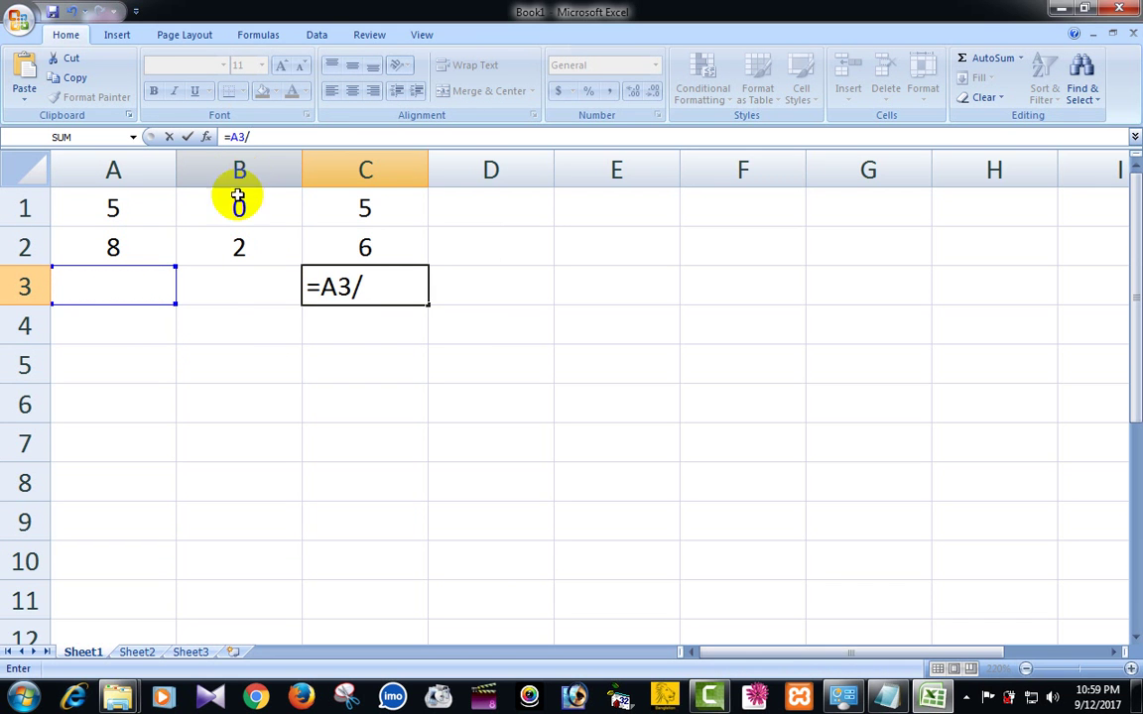
pyautogui.click(218, 289)
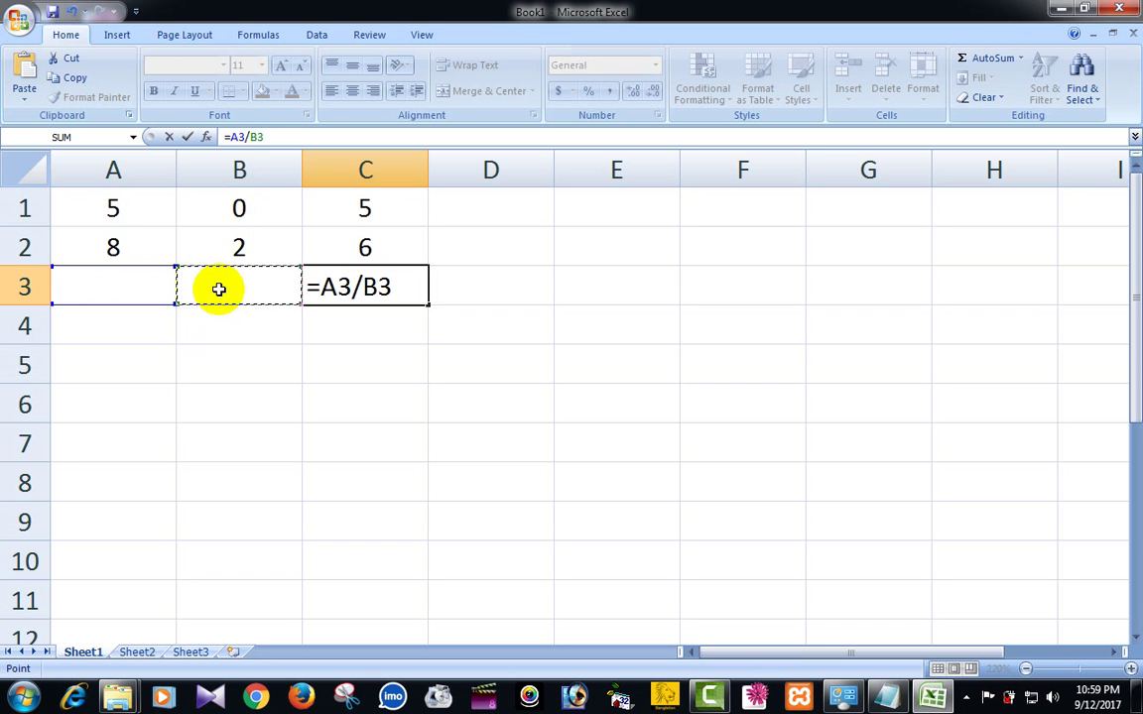
pyautogui.press('Return')
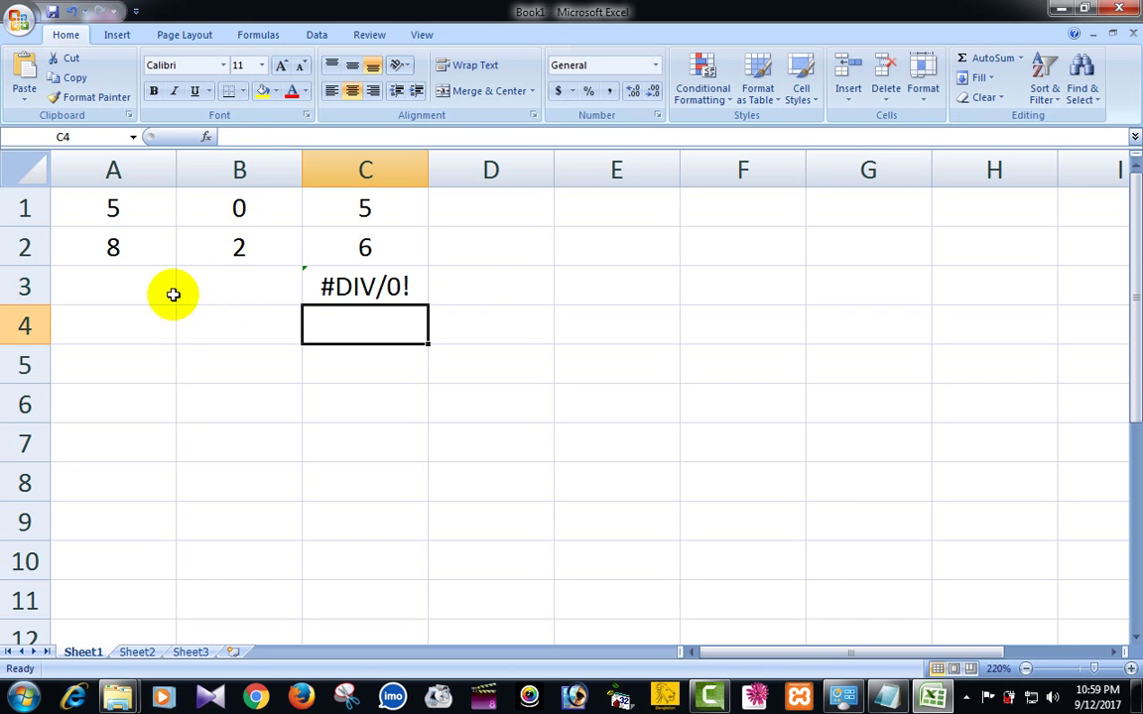
pyautogui.hotkey('ctrl', 'z')
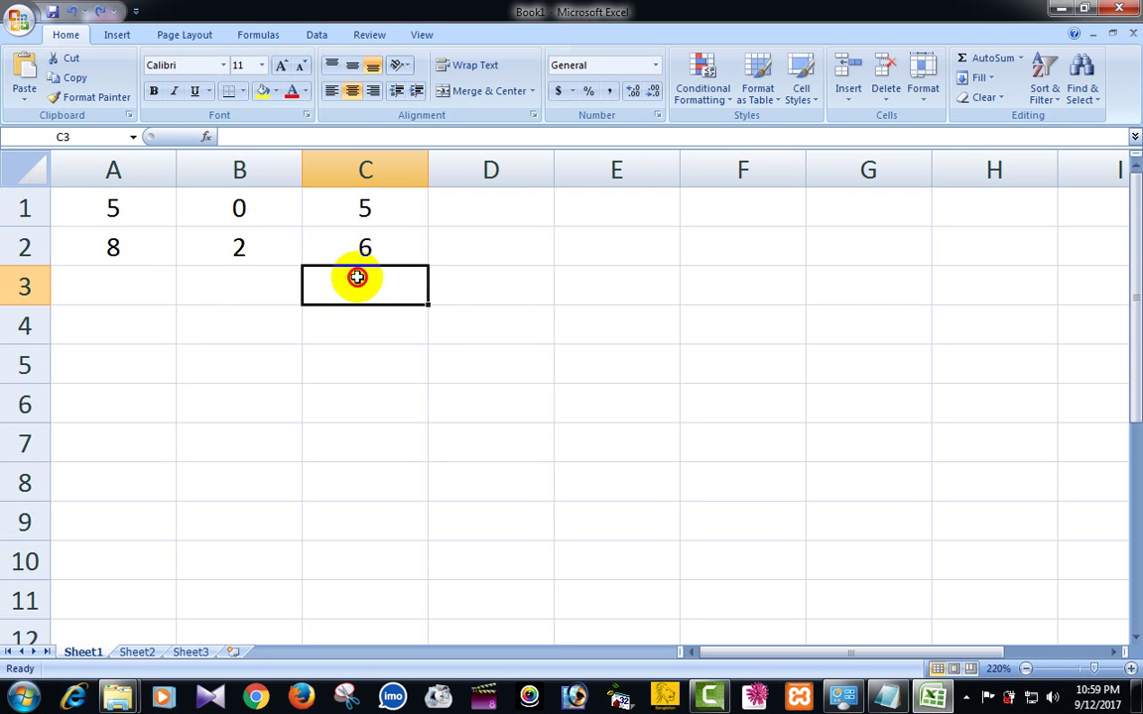
# Re-enter C3's formula as =(A3/B3), which shows #DIV/0! for now.
pyautogui.click(274, 144)
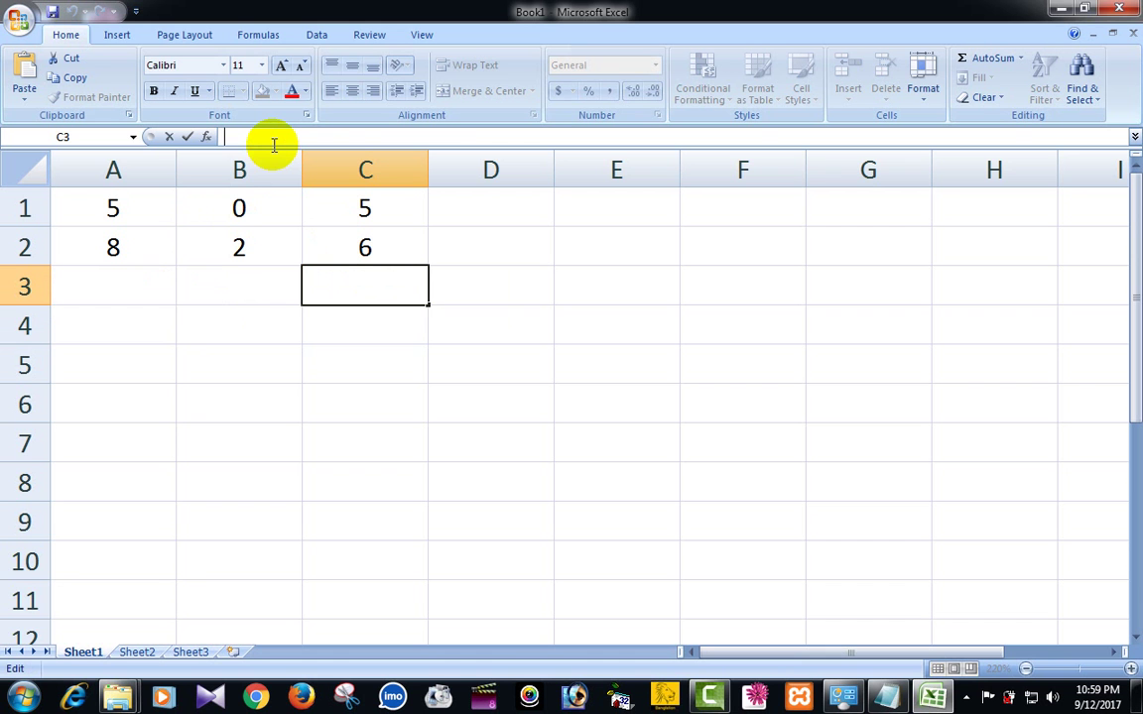
pyautogui.write('=')
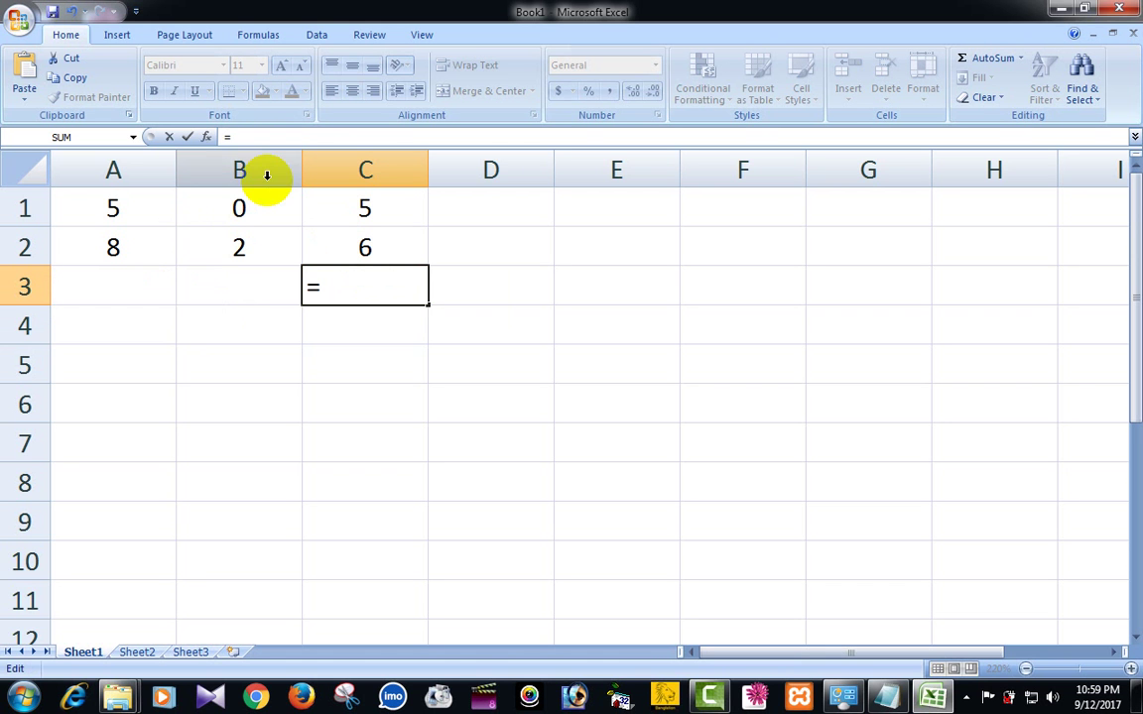
pyautogui.click(148, 285)
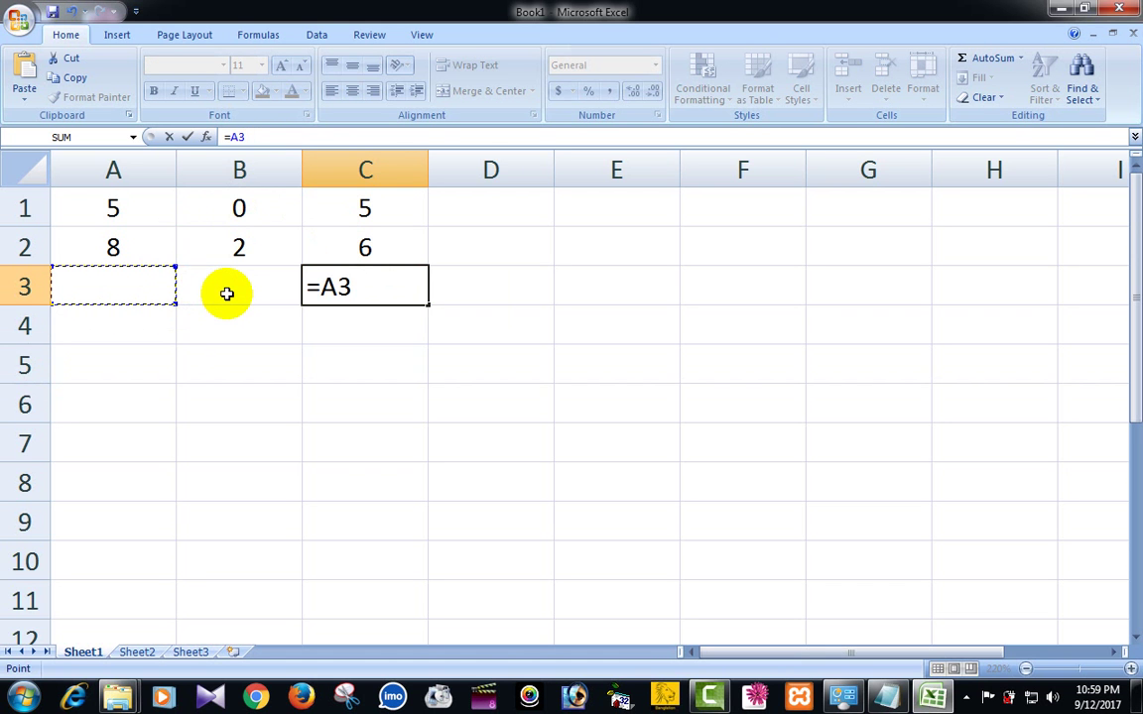
pyautogui.write('/')
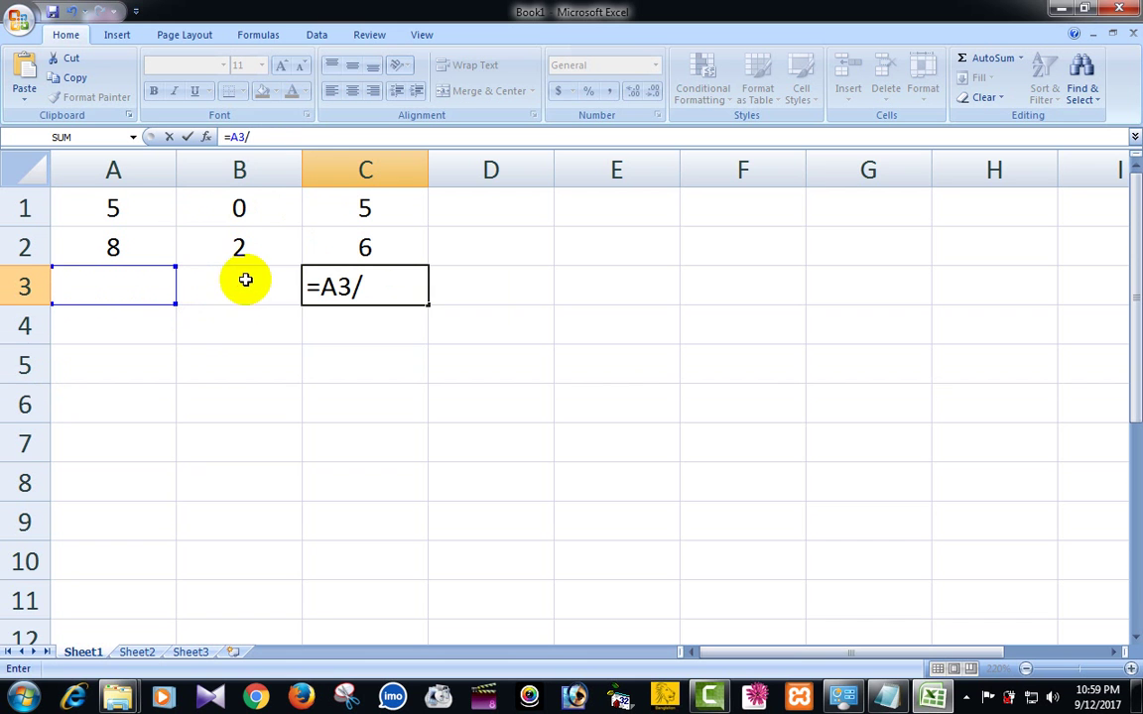
pyautogui.click(245, 280)
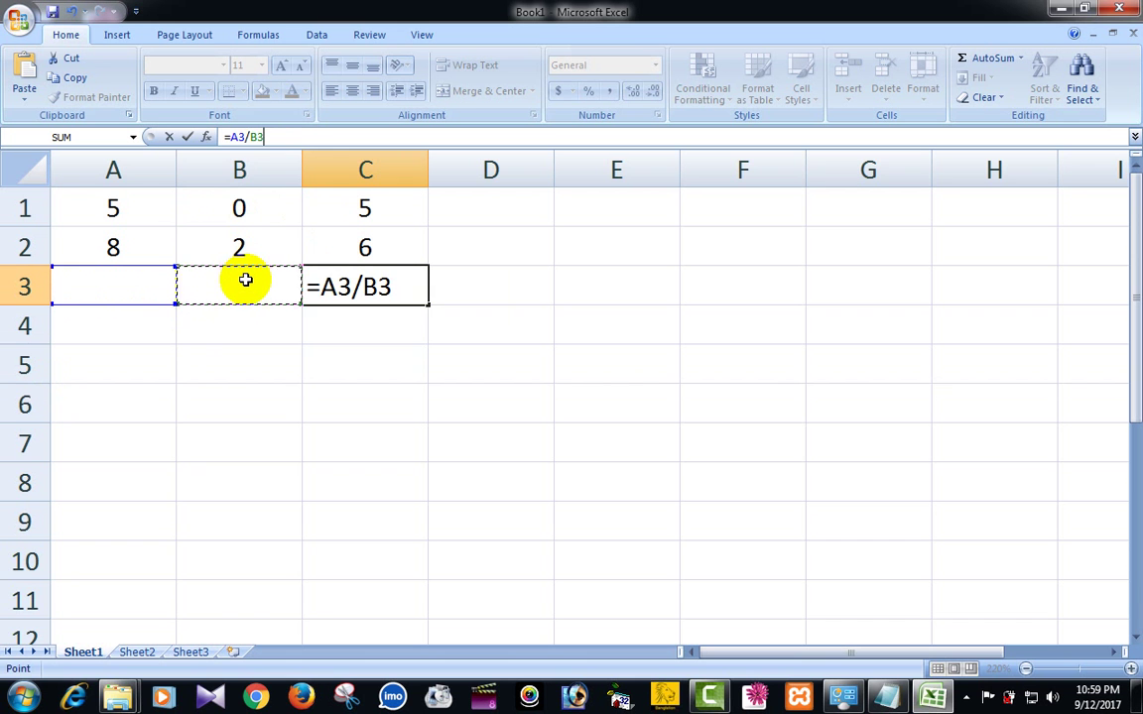
pyautogui.click(227, 136)
pyautogui.write('(')
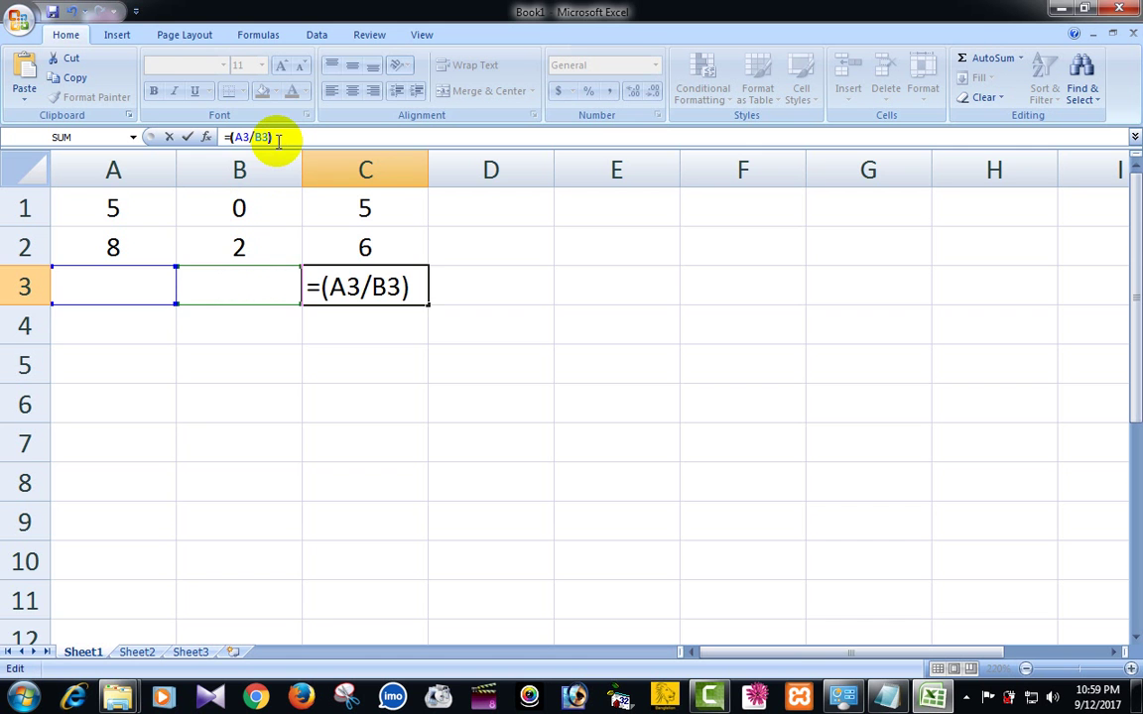
pyautogui.press('Return')
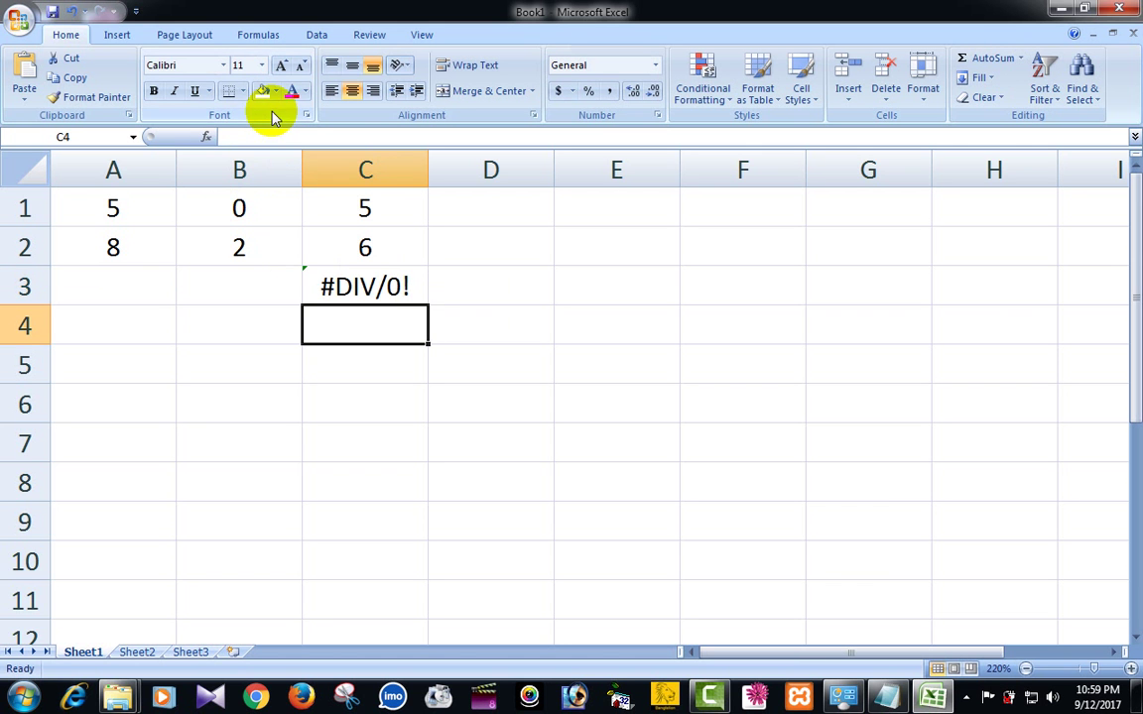
# Enter 9 in A3 and 3 in B3.
pyautogui.click(138, 293)
pyautogui.click(179, 294)
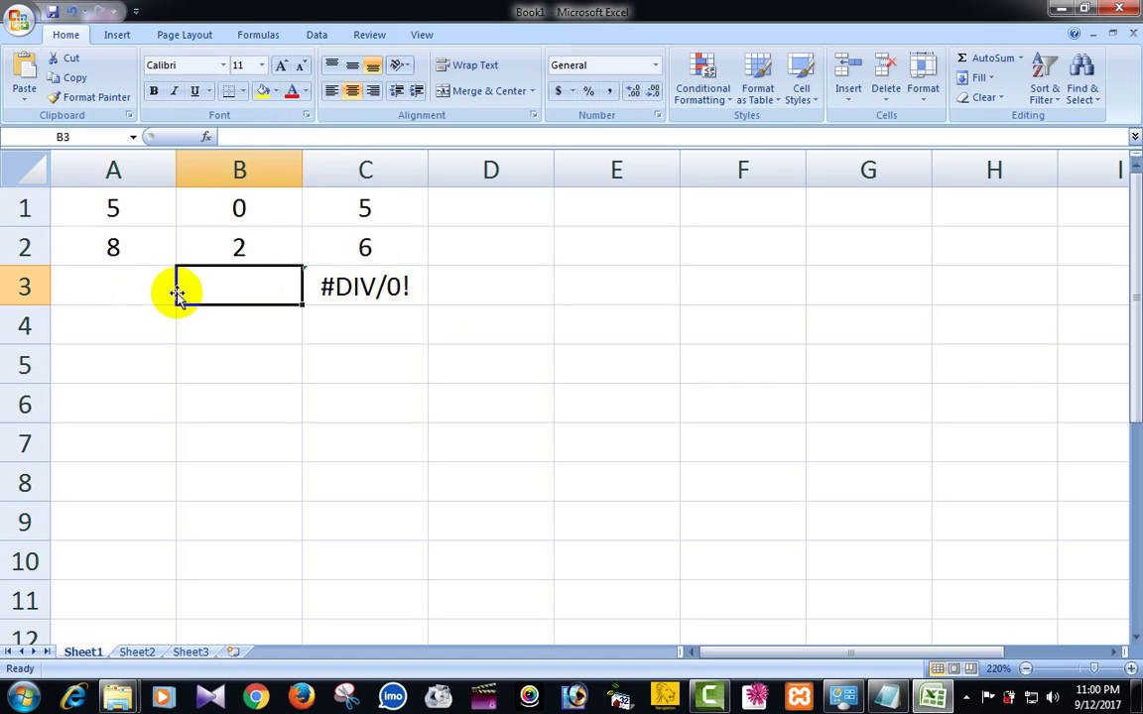
pyautogui.click(163, 293)
pyautogui.click(229, 288)
pyautogui.click(131, 288)
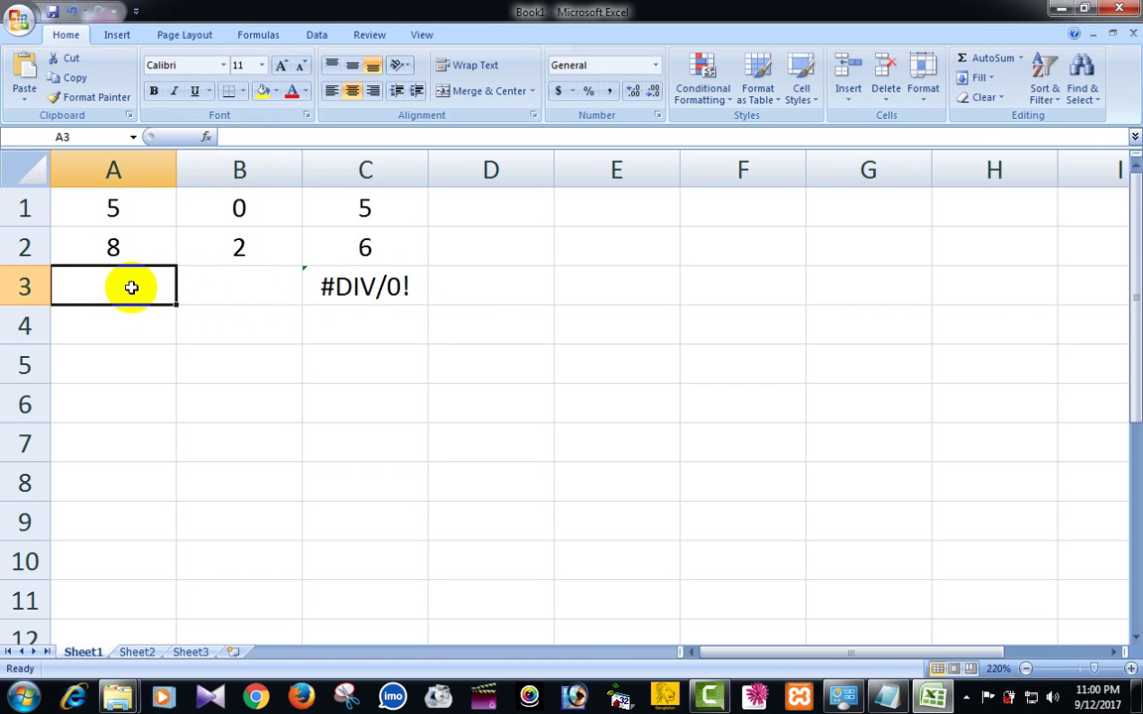
pyautogui.write('9')
pyautogui.moveTo(235, 238); pyautogui.dragTo(255, 287)
pyautogui.click(256, 290)
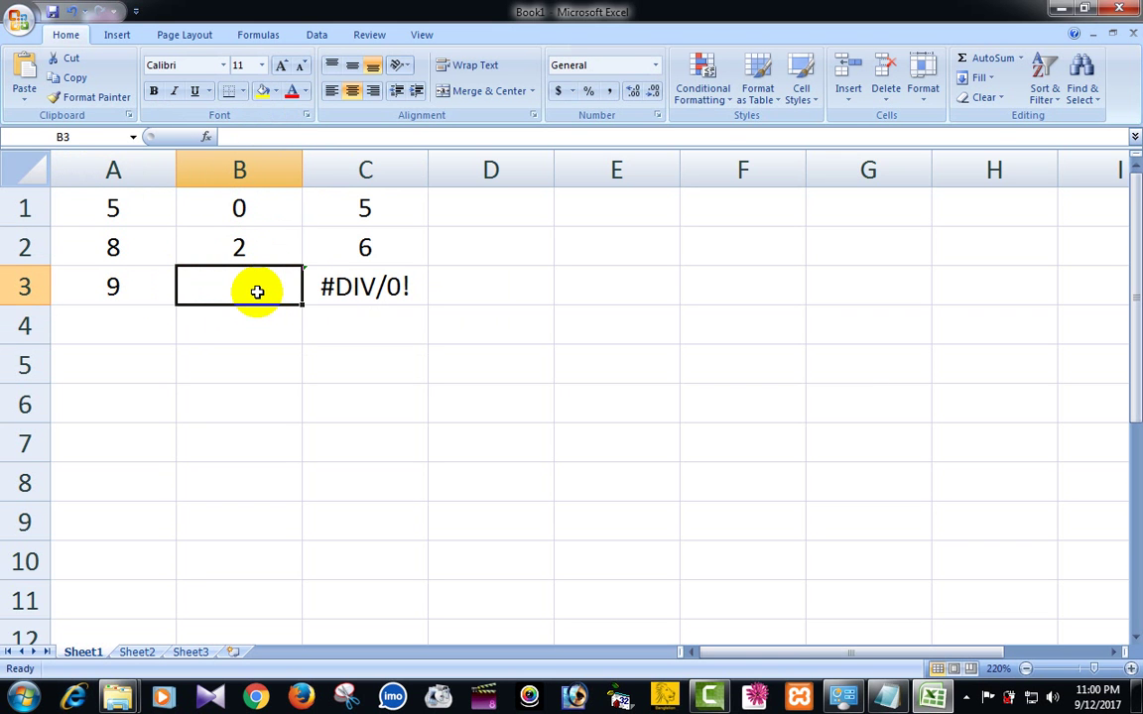
pyautogui.write('3')
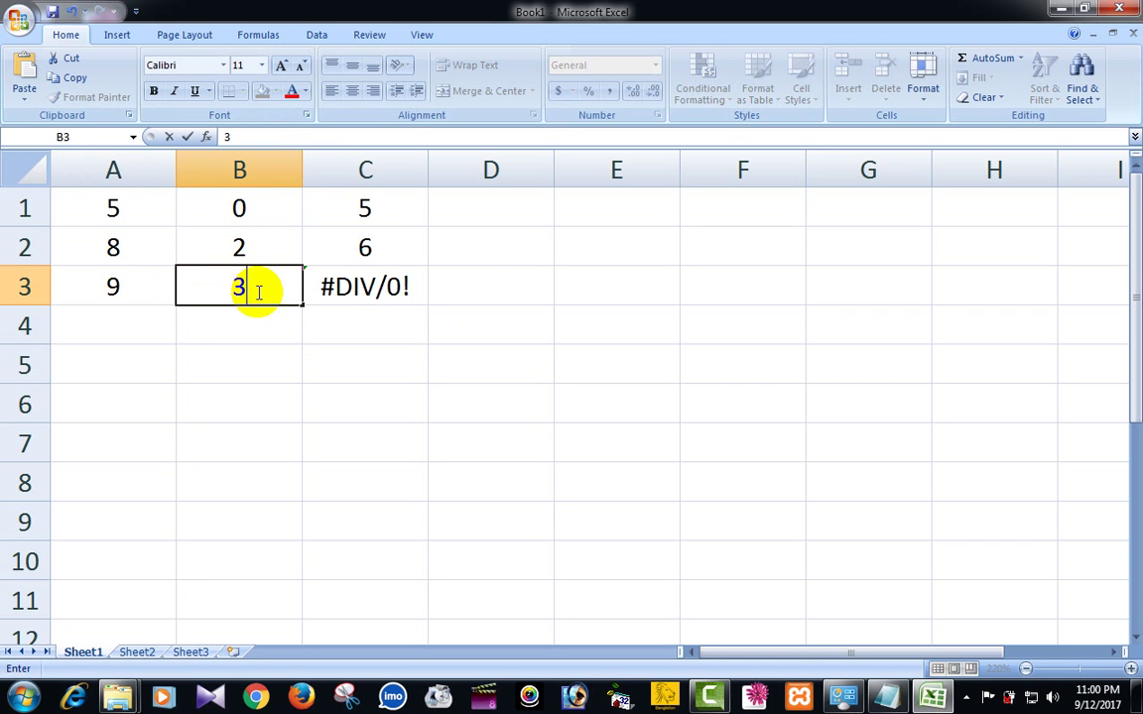
pyautogui.press('Return')
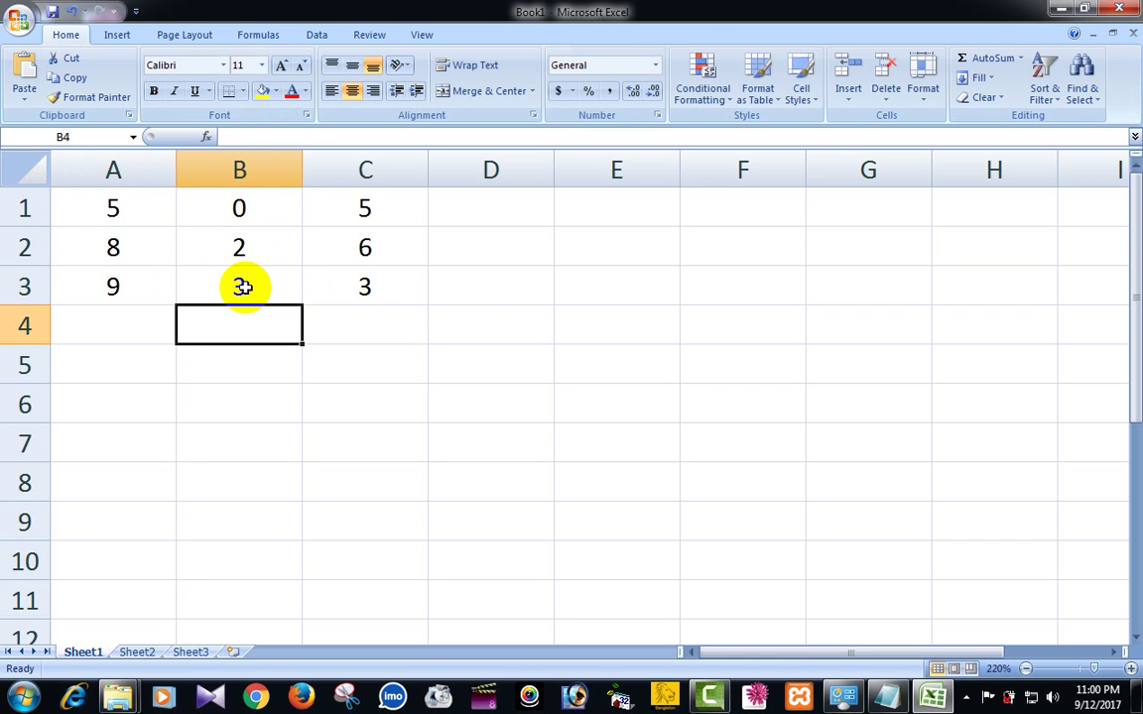
# Replace A3's value with 25 and B3's with 5, so C3 shows 5.
pyautogui.click(115, 288)
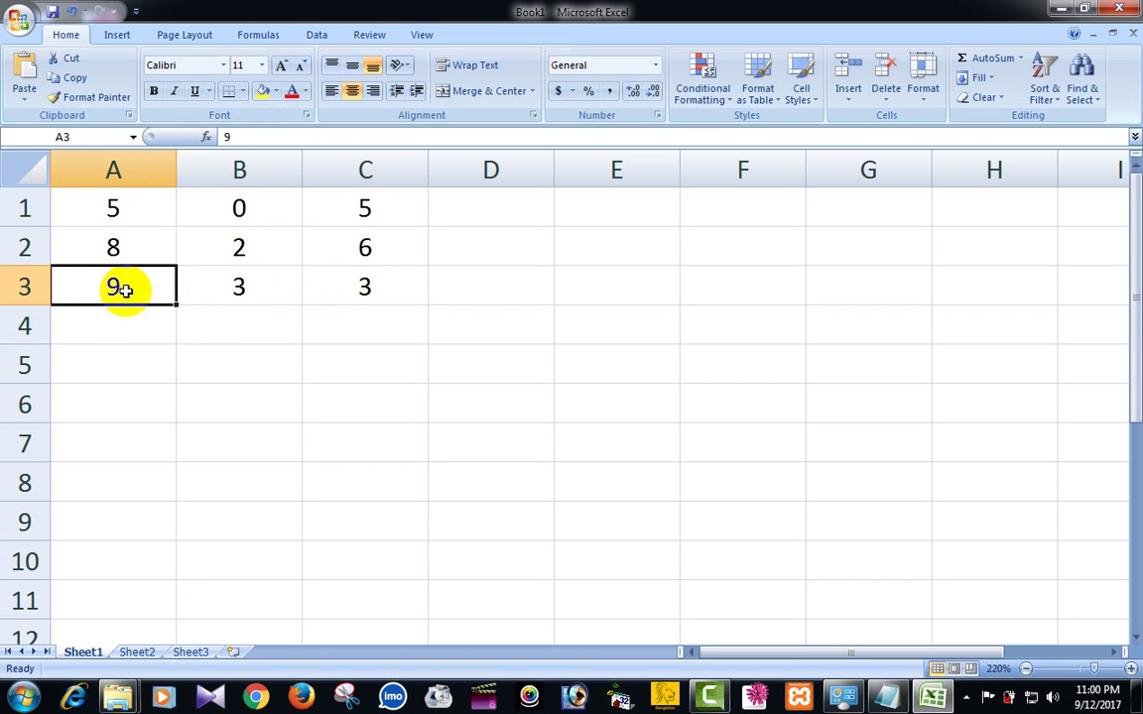
pyautogui.doubleClick(119, 289)
pyautogui.moveTo(120, 288); pyautogui.dragTo(61, 298)
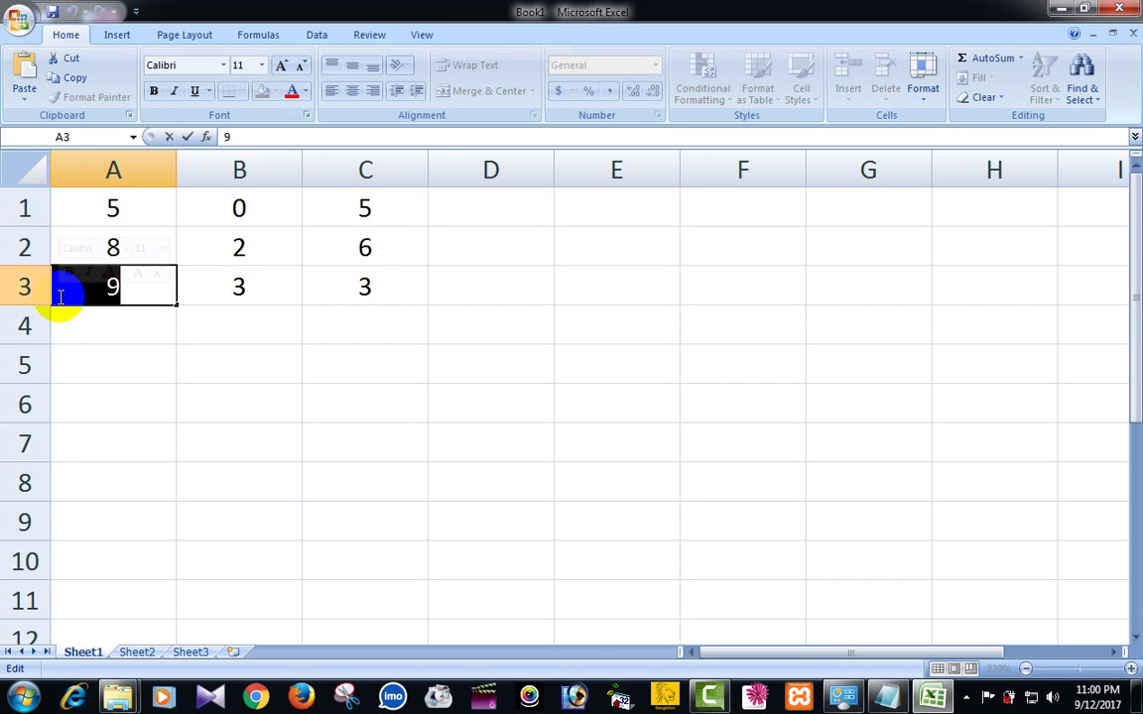
pyautogui.write('25')
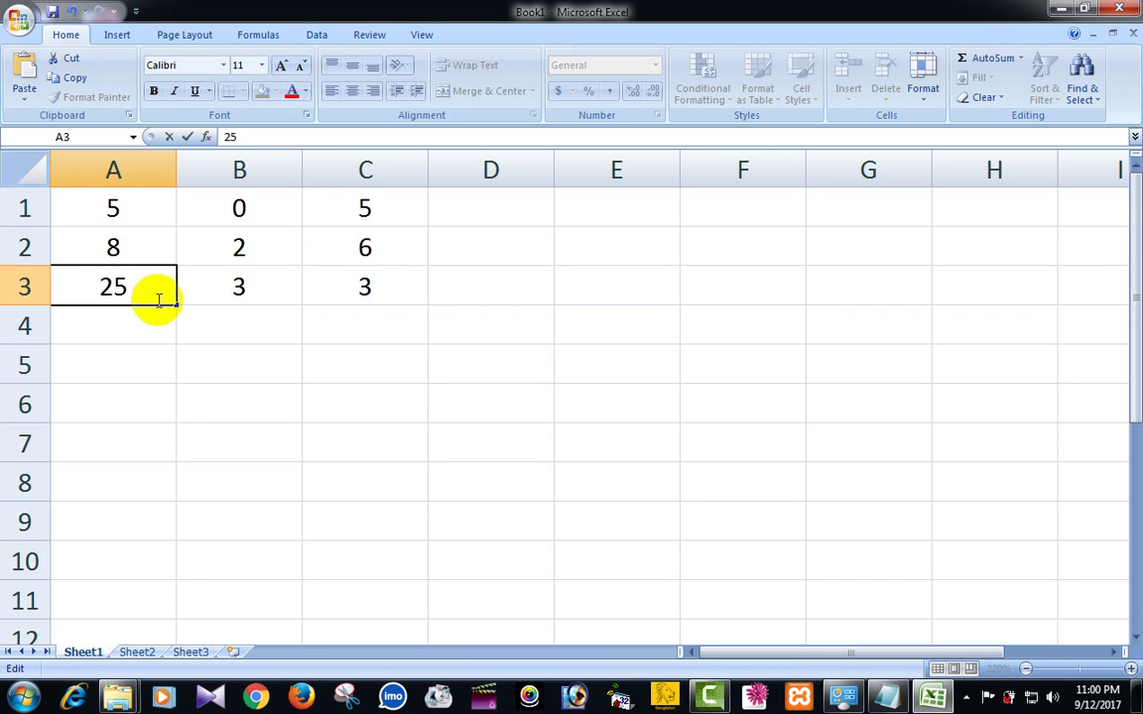
pyautogui.press('Return')
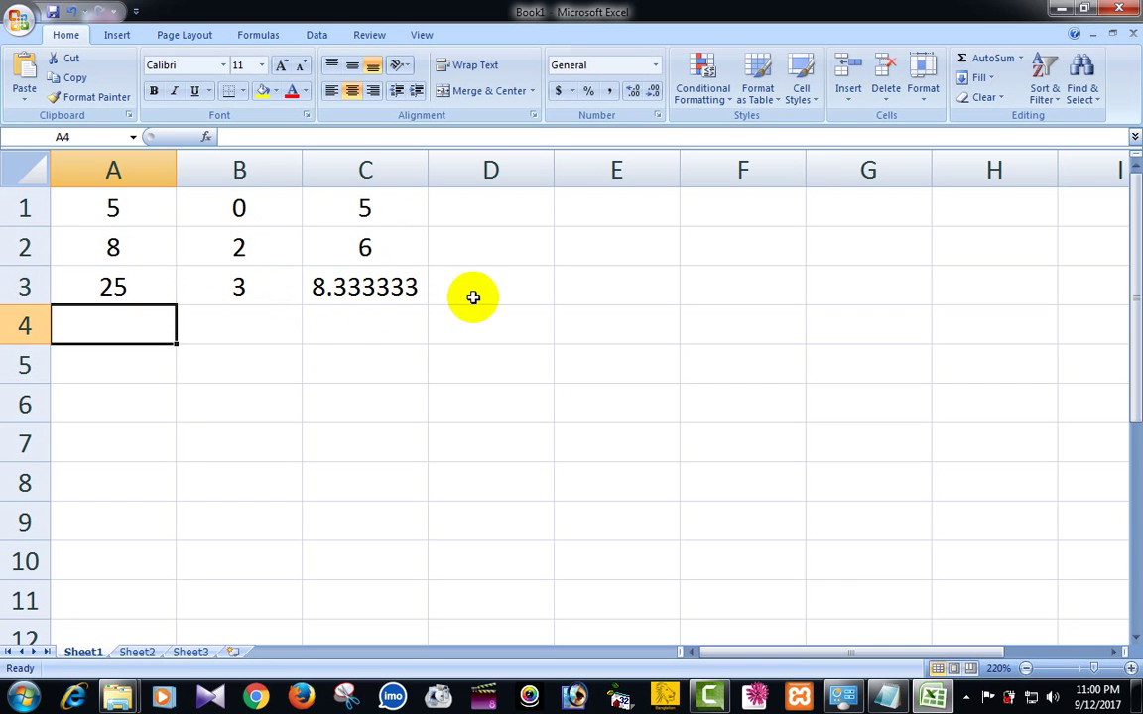
pyautogui.click(263, 287)
pyautogui.doubleClick(217, 287)
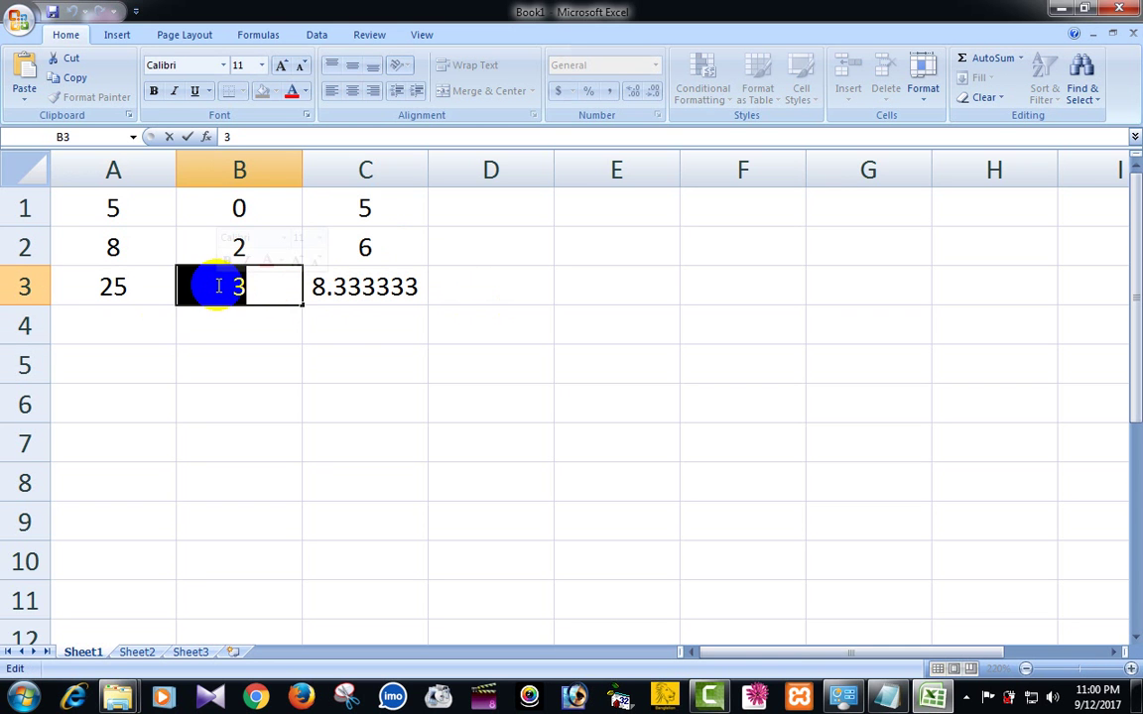
pyautogui.write('5')
pyautogui.press('Return')
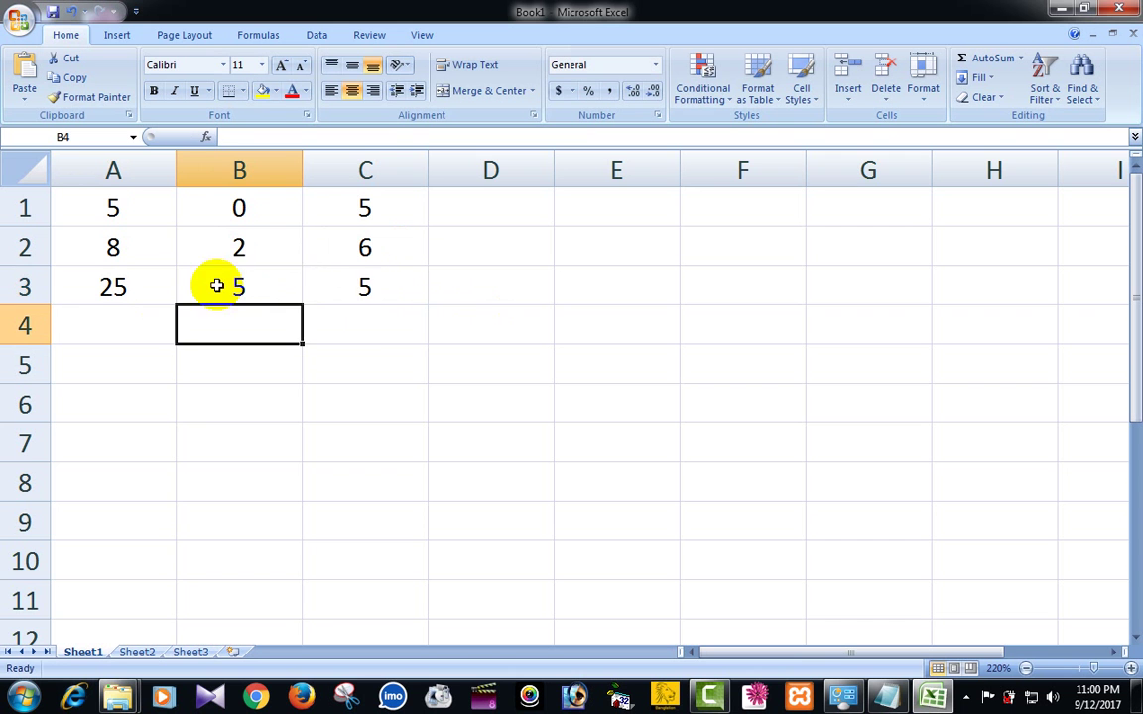
# Select cell C4 for the multiplication formula.
pyautogui.click(149, 322)
pyautogui.click(233, 325)
pyautogui.click(359, 337)
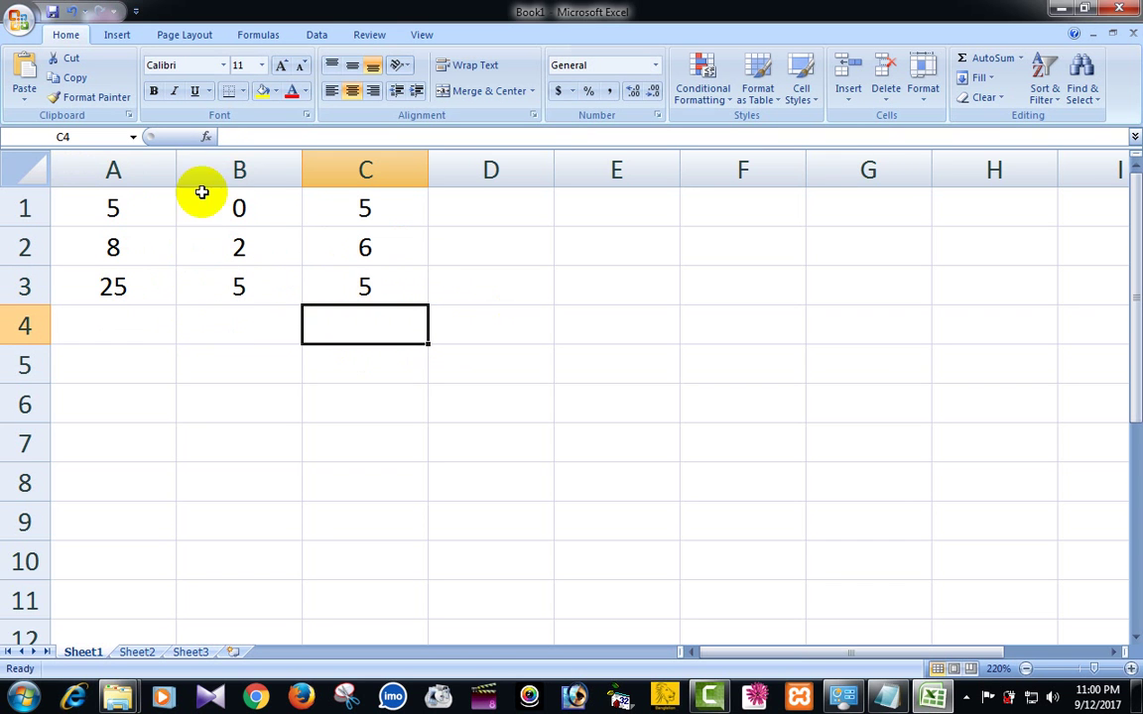
# Enter the formula =A4*B4 in C4 through the formula bar.
pyautogui.click(253, 139)
pyautogui.write('=')
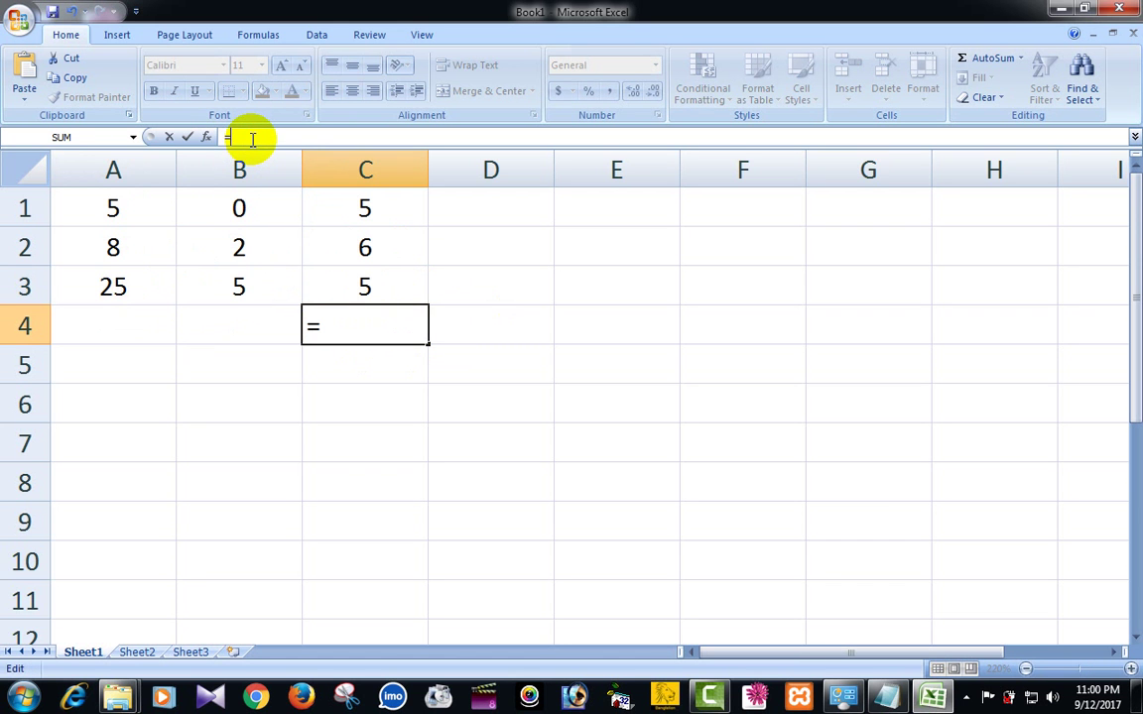
pyautogui.click(125, 316)
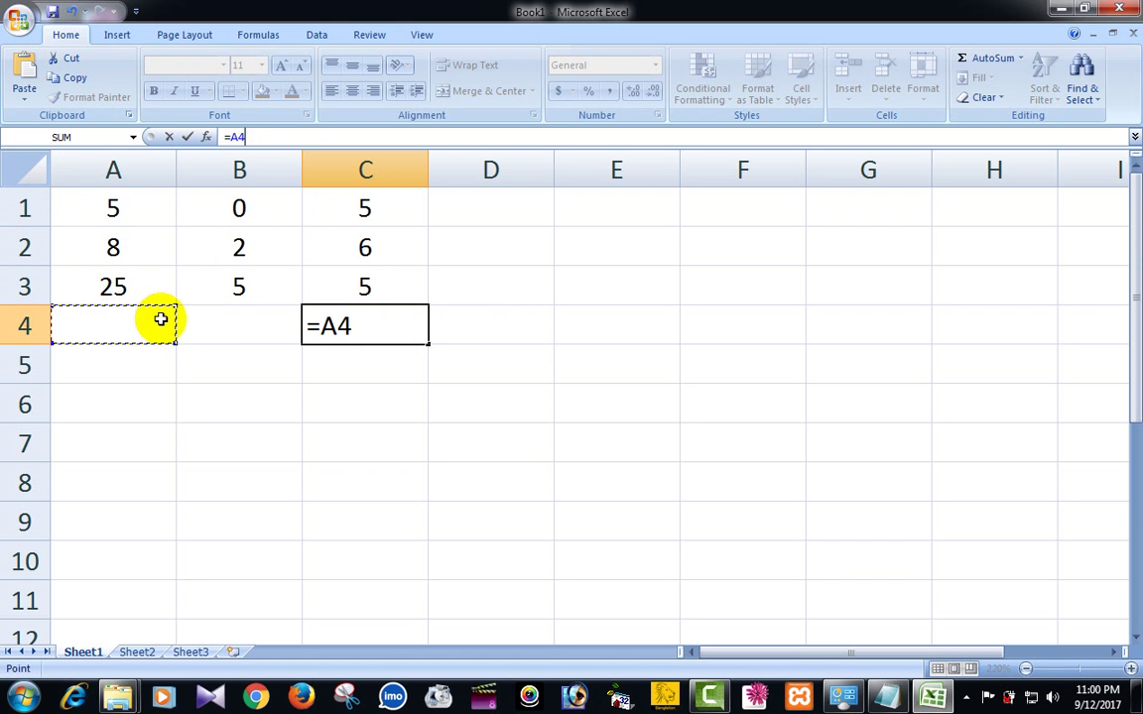
pyautogui.write('*')
pyautogui.click(213, 329)
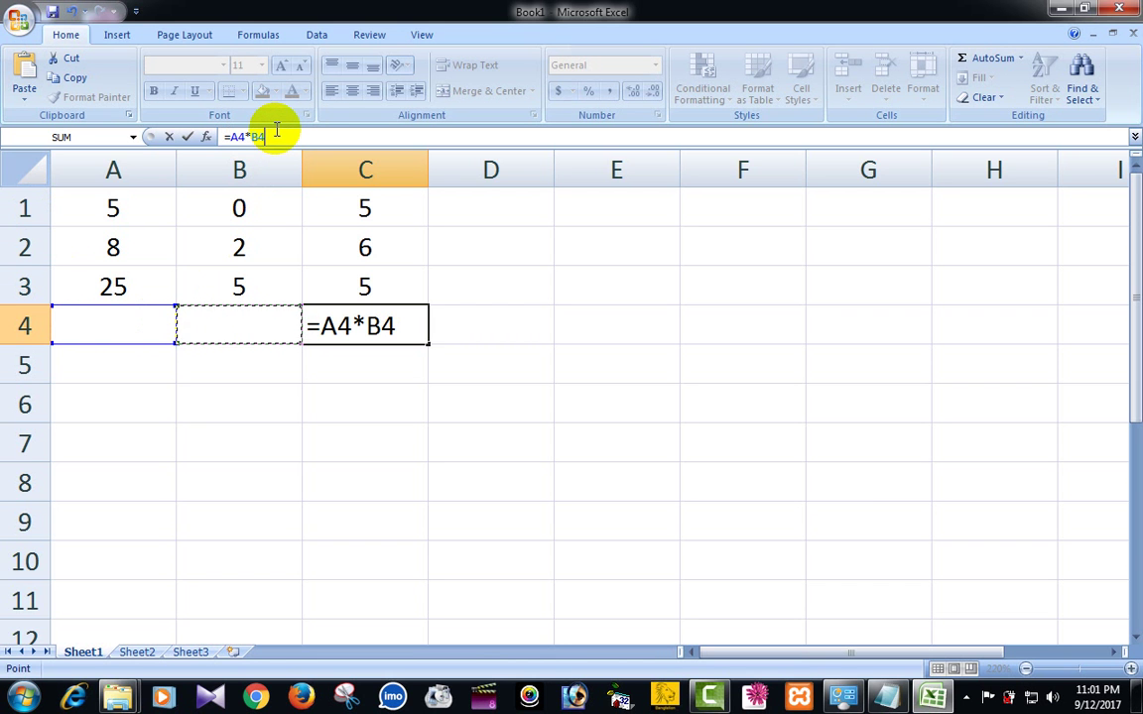
pyautogui.press('Return')
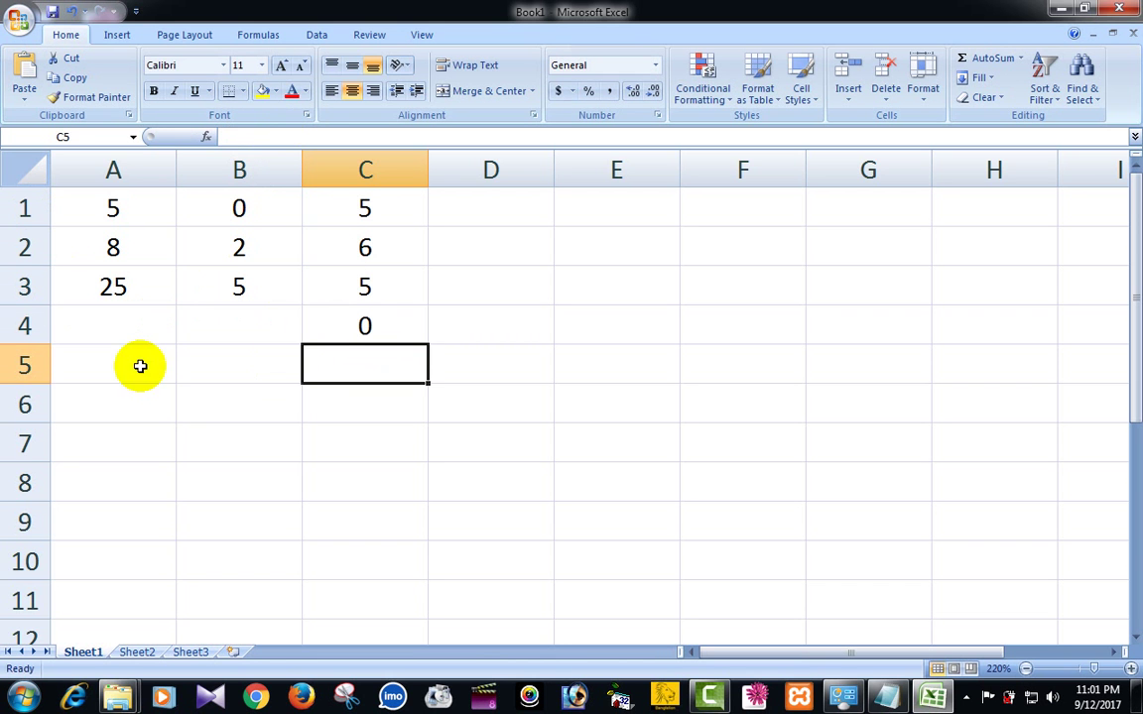
pyautogui.click(365, 326)
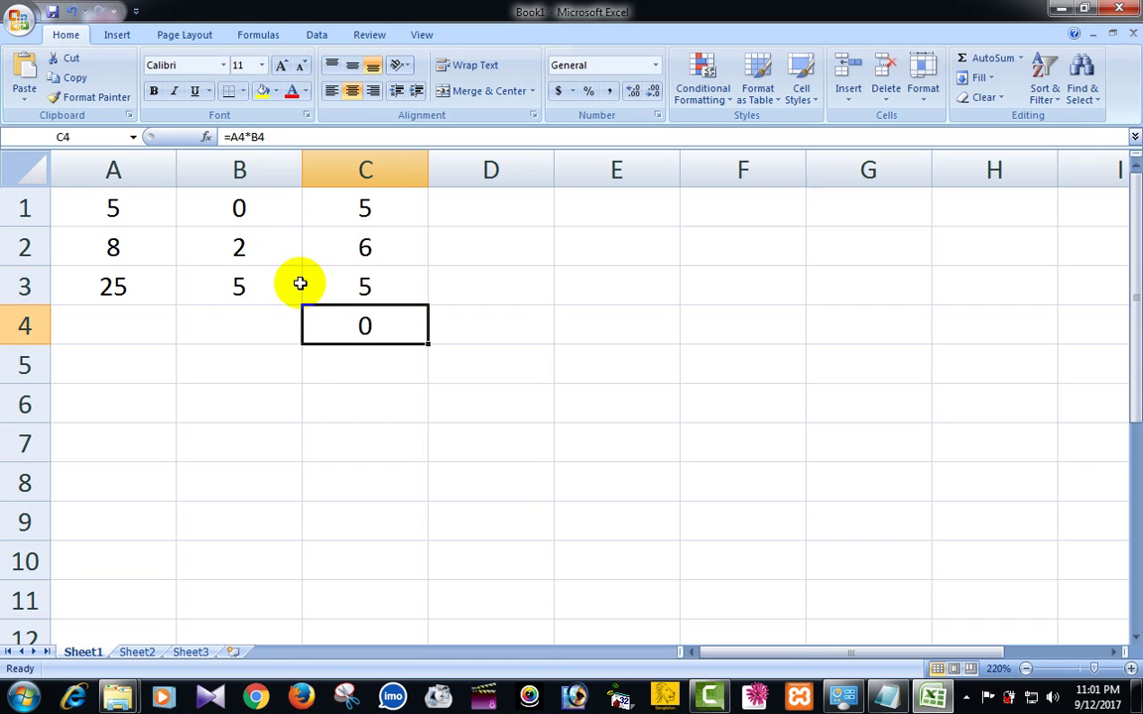
# Enter 5 in both A4 and B4 so C4 shows 25, then select A1:C5.
pyautogui.click(260, 321)
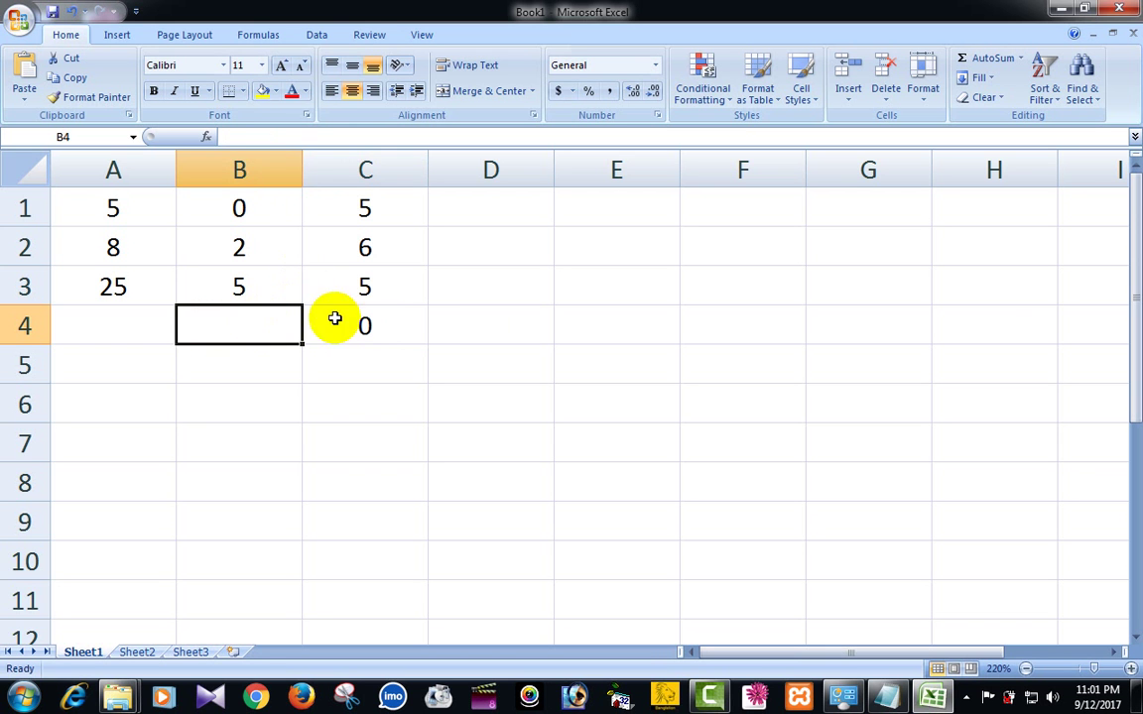
pyautogui.click(120, 321)
pyautogui.click(235, 321)
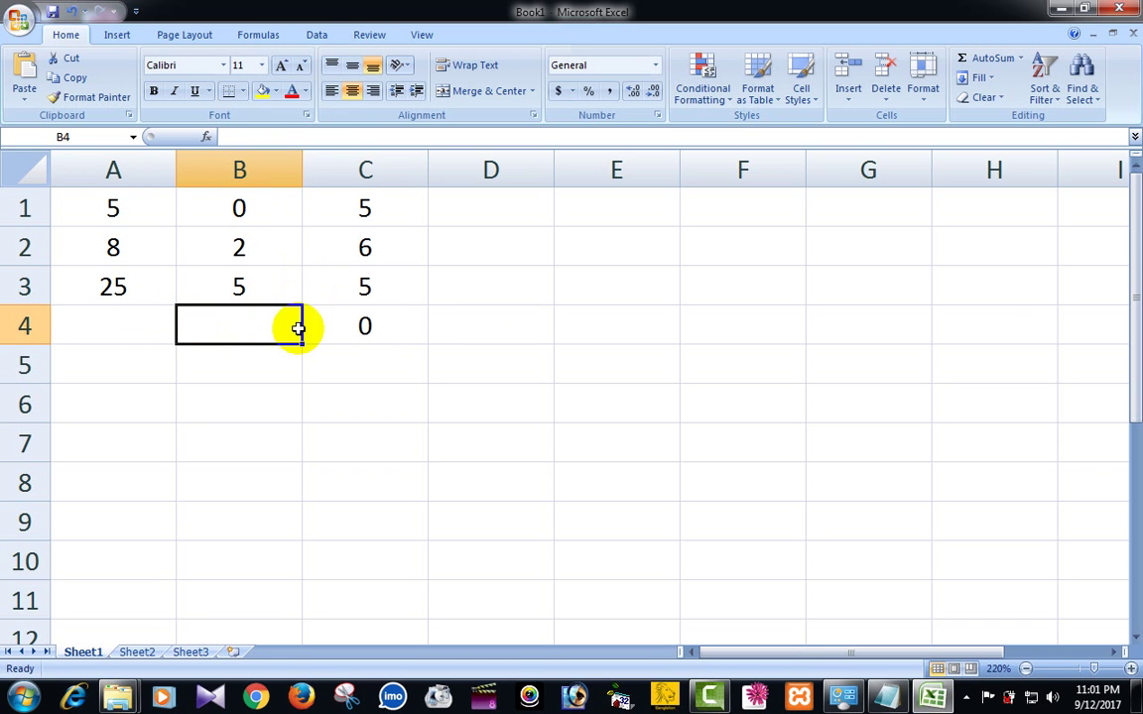
pyautogui.click(115, 342)
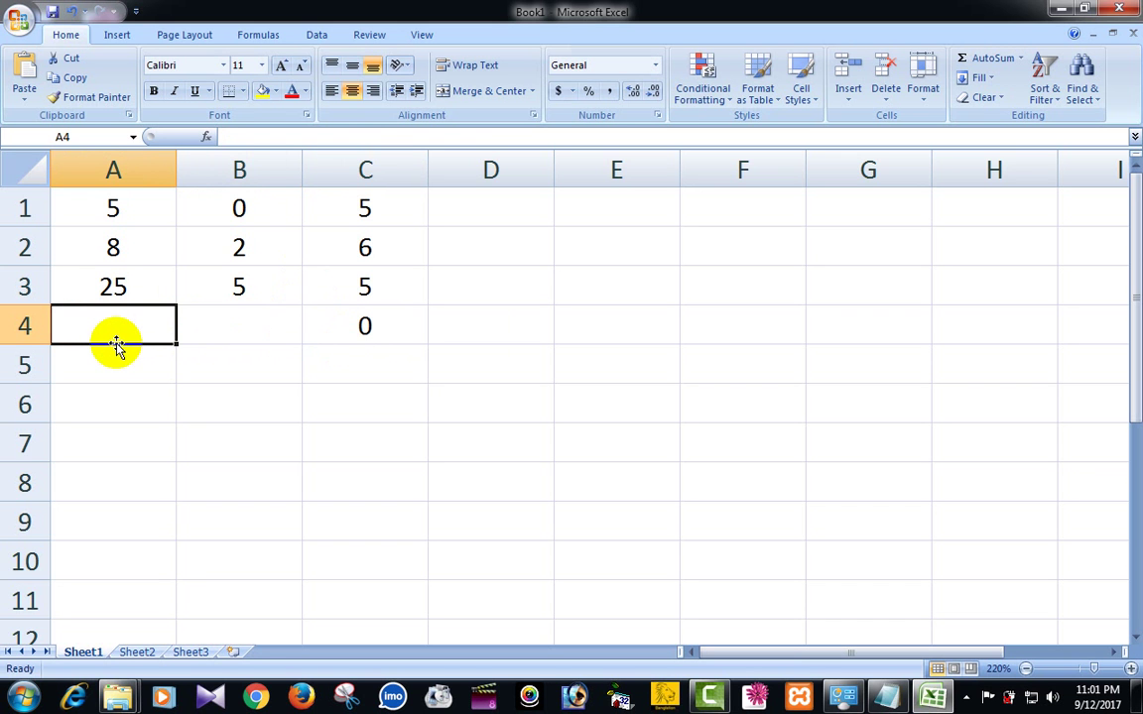
pyautogui.write('5')
pyautogui.click(221, 332)
pyautogui.write('5')
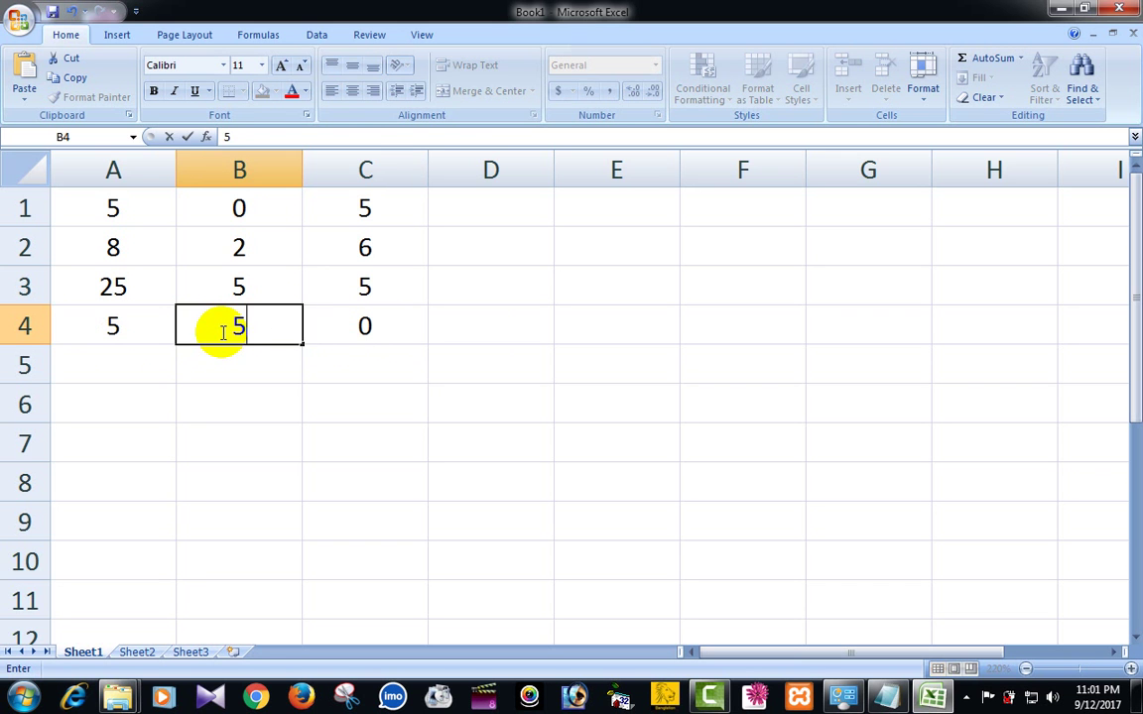
pyautogui.press('Return')
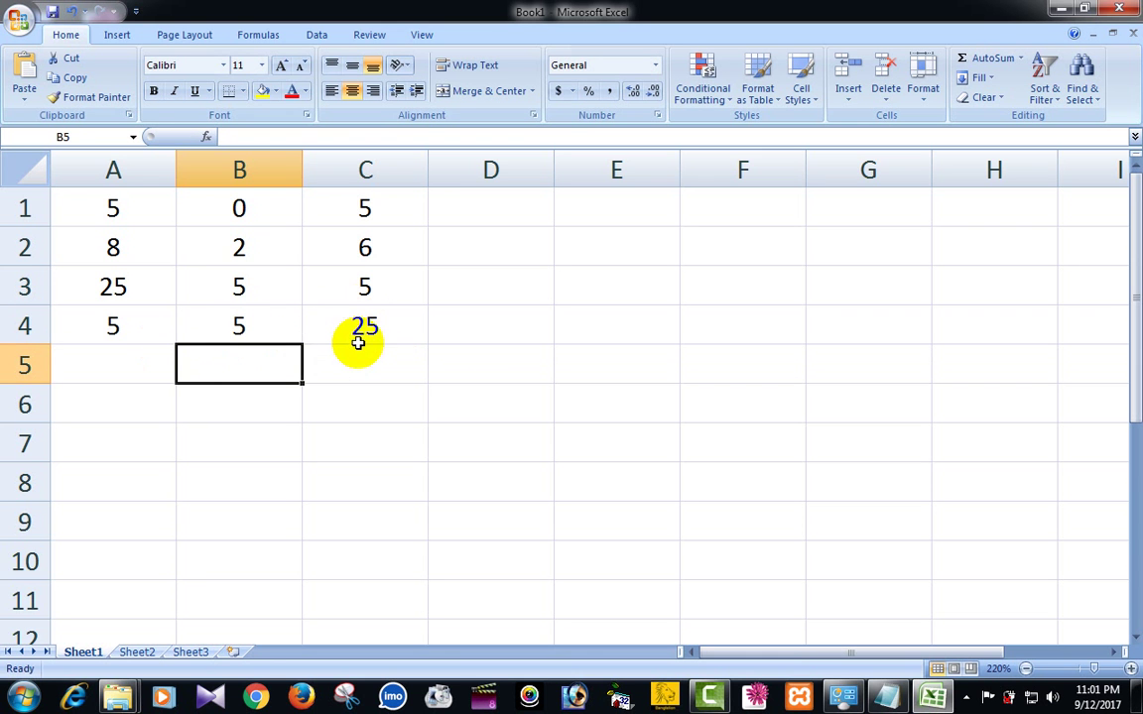
pyautogui.moveTo(413, 354); pyautogui.dragTo(120, 219)
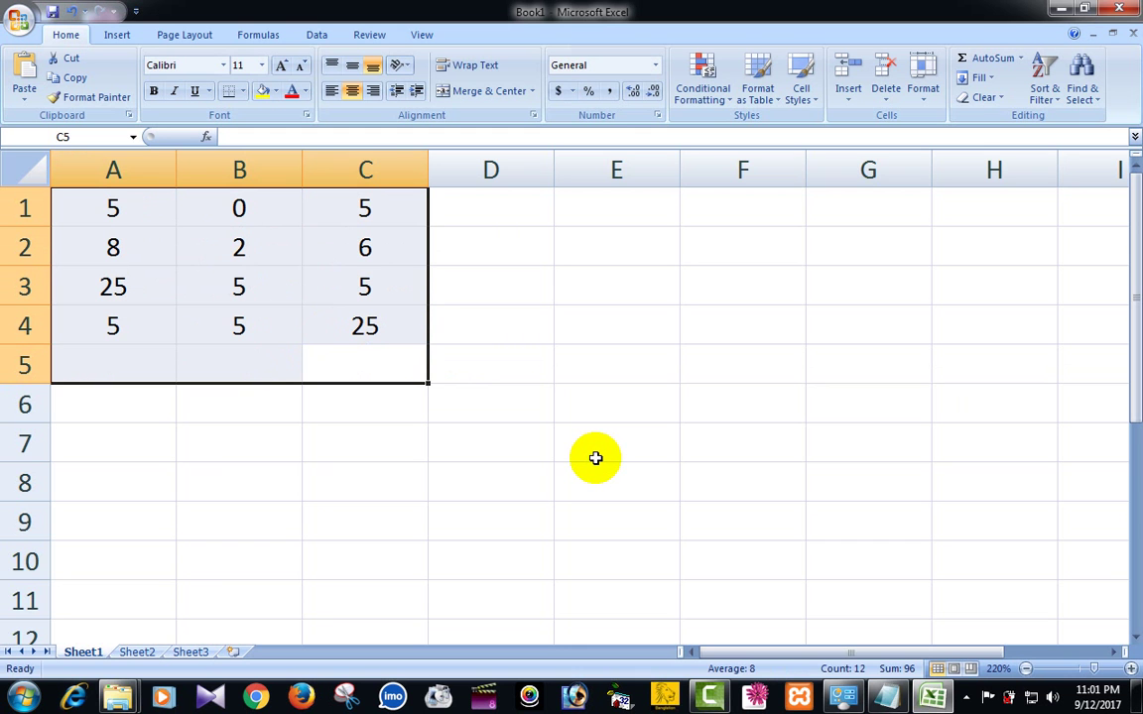